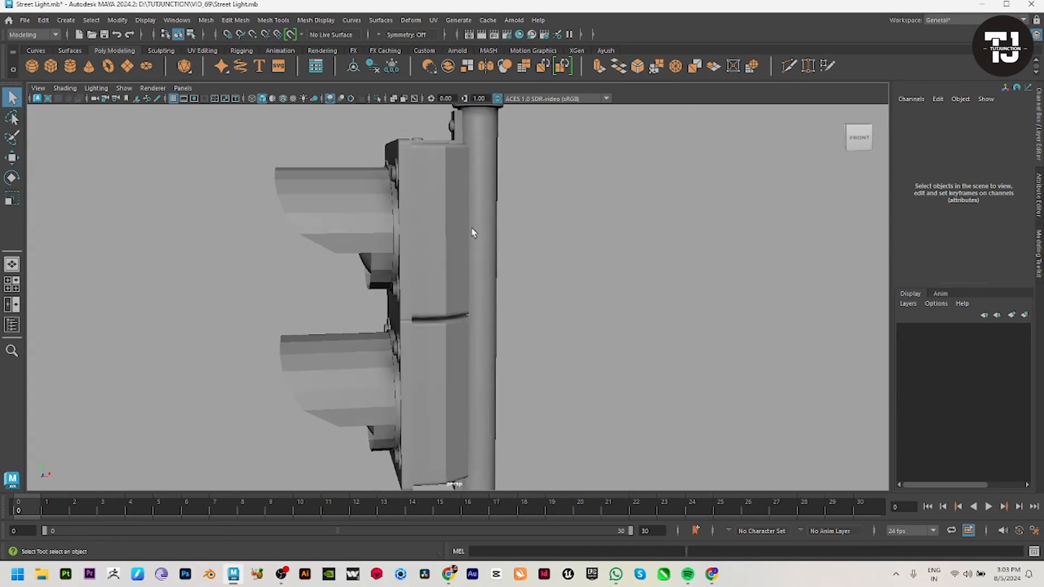
Step: Duplicate two adjacent side faces of the upper signal housing as a separate mesh
alt+right_drag(409, 200, 538, 270)
alt+middle_drag(505, 229, 460, 286)
alt+drag(460, 286, 337, 224)
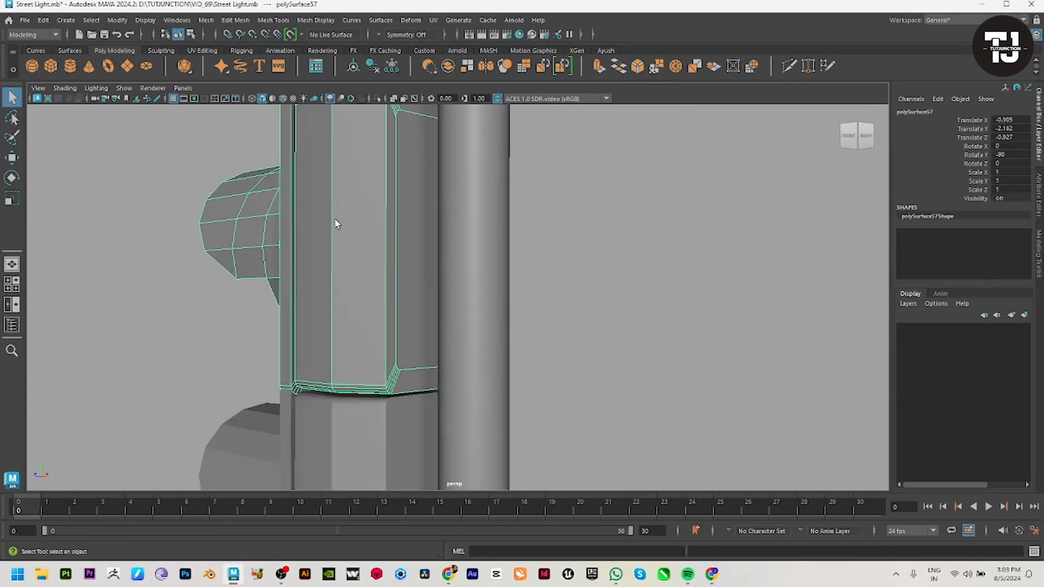
key(F9)
key(F11)
click(326, 251)
shift+click(357, 215)
shift+right_drag(423, 188, 433, 381)
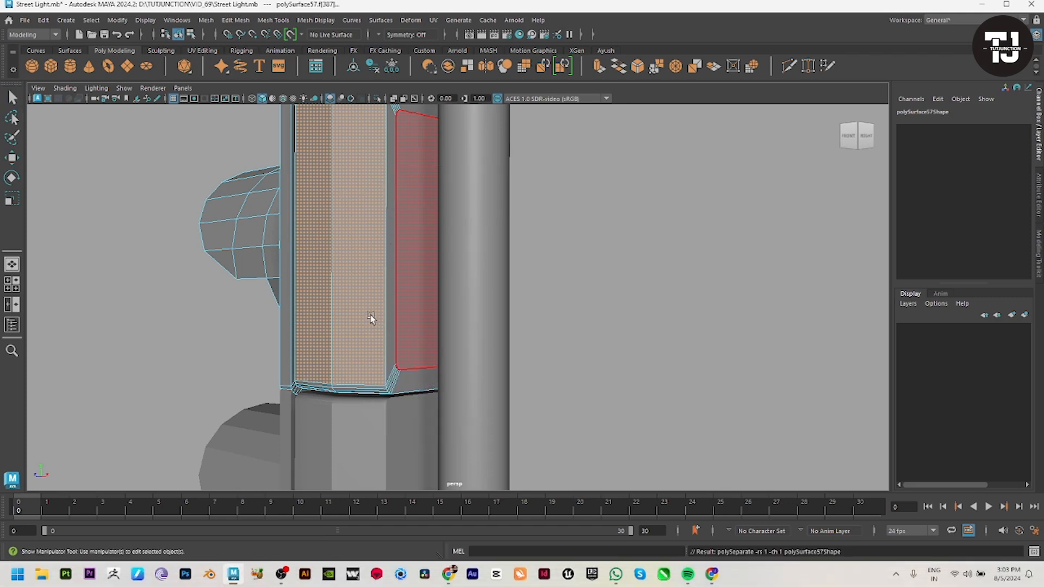
Step: Scale the duplicated faces' vertices vertically into a narrow band around the side of the housing
alt+drag(402, 287, 412, 237)
key(w)
key(F8)
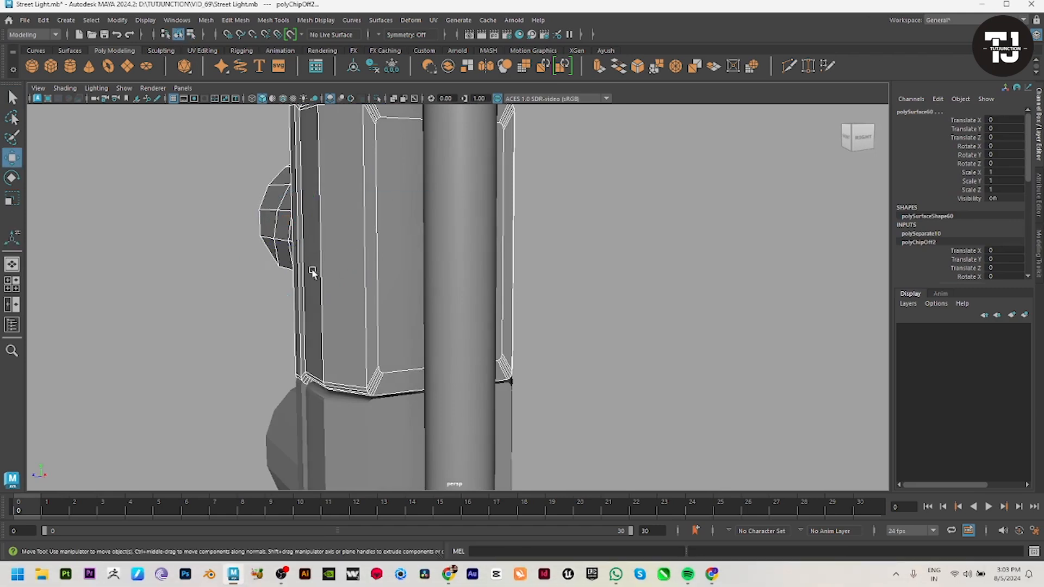
click(201, 334)
click(345, 285)
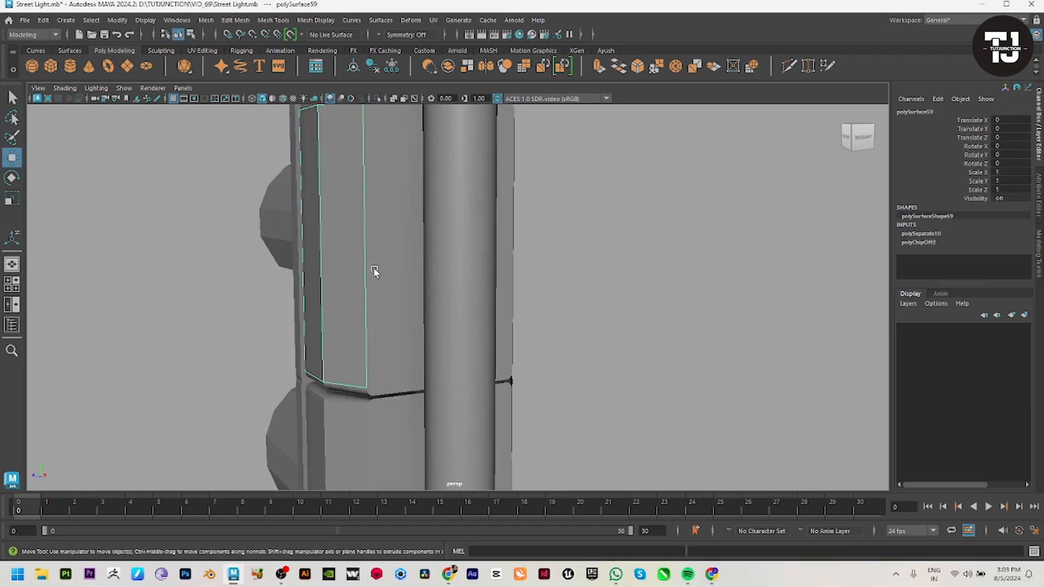
scroll(303, 326, down, 3)
alt+drag(302, 326, 417, 327)
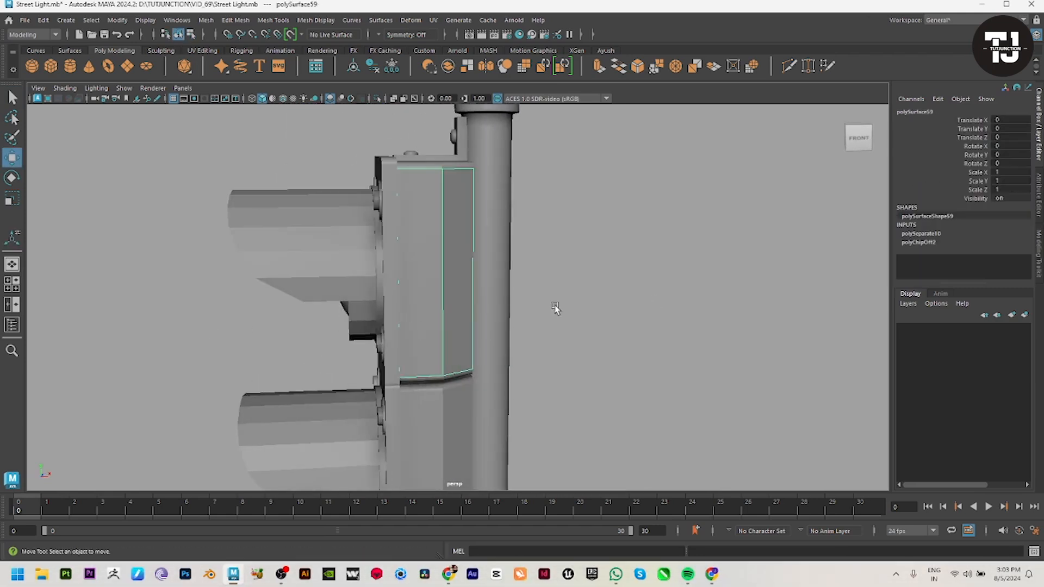
click(564, 401)
click(421, 272)
key(ctrl+F9)
key(r)
drag(422, 222, 423, 256)
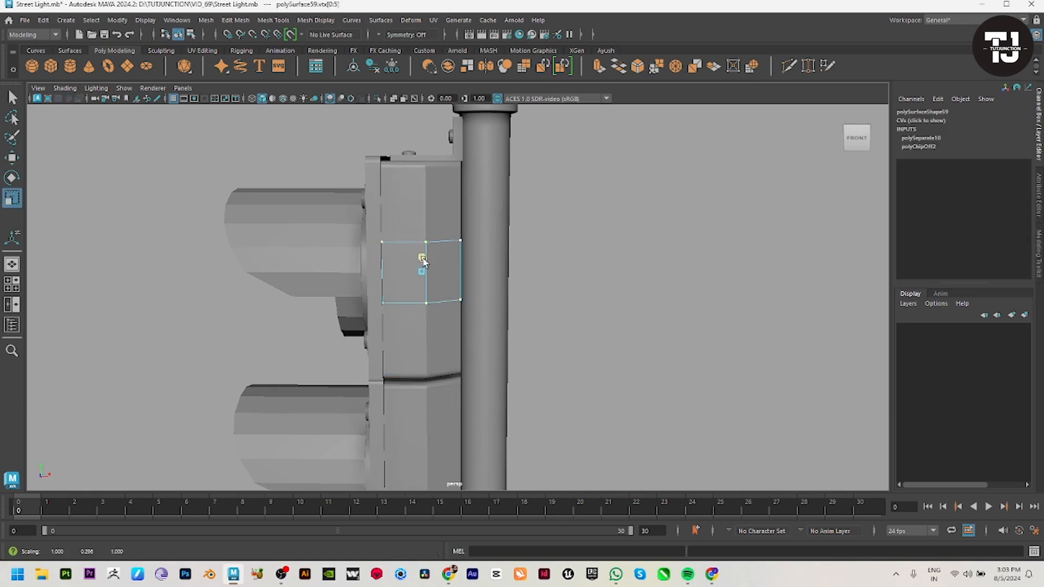
Step: Extrude both faces of the narrow band to give it thickness
key(w)
alt+right_drag(473, 277, 710, 465)
alt+drag(288, 217, 272, 299)
alt+right_drag(309, 317, 319, 319)
alt+drag(319, 319, 361, 121)
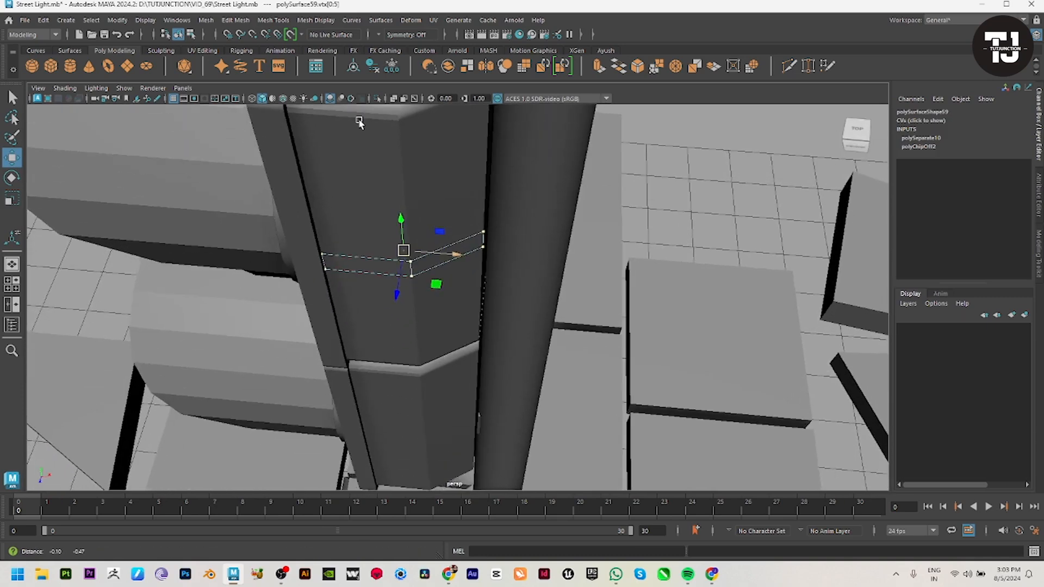
key(ctrl+F11)
key(ctrl+e)
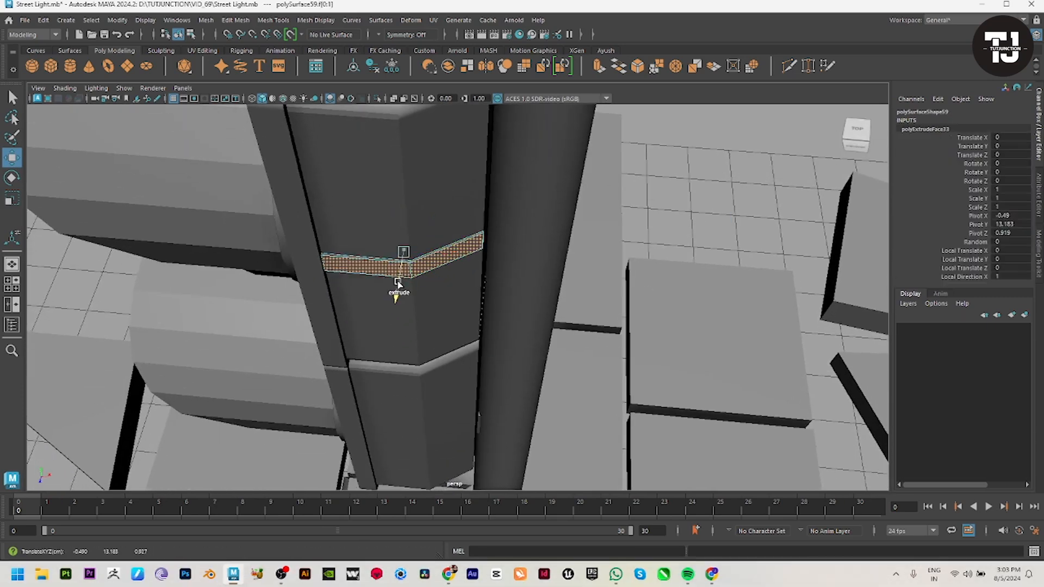
alt+drag(401, 288, 520, 305)
key(ctrl+F10)
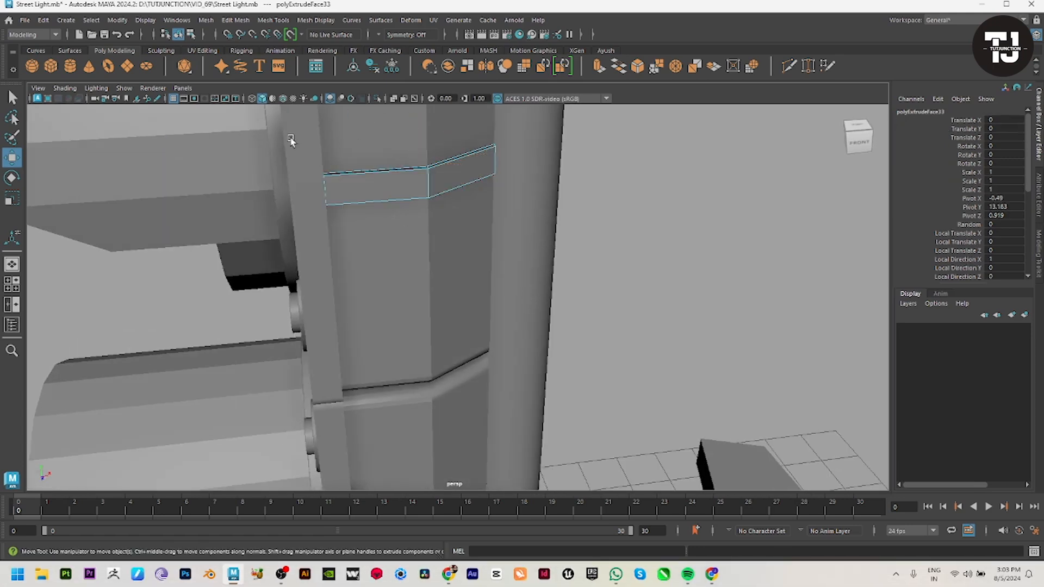
shift+right_drag(467, 174, 498, 177)
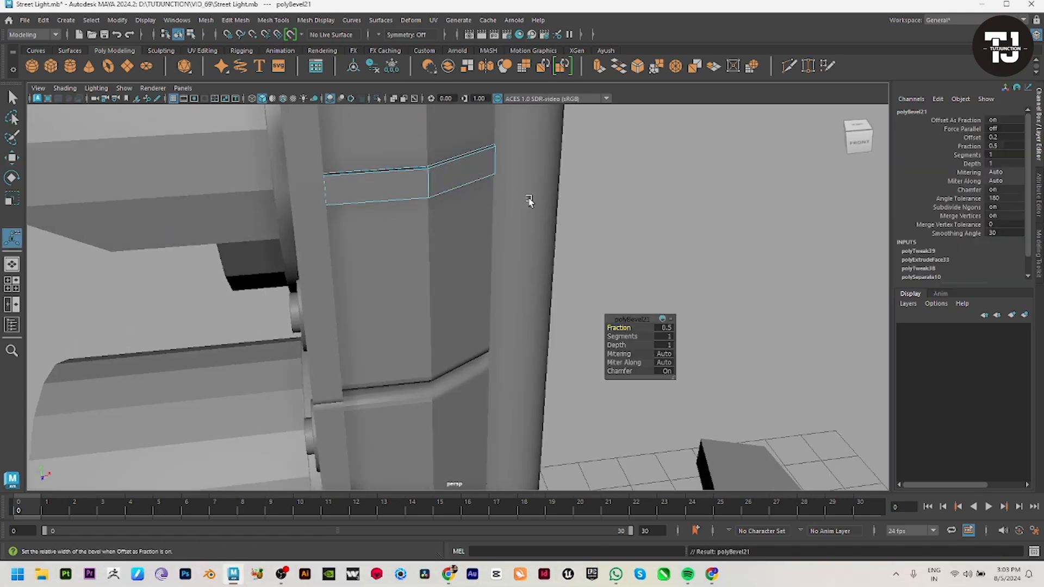
key(ctrl+z)
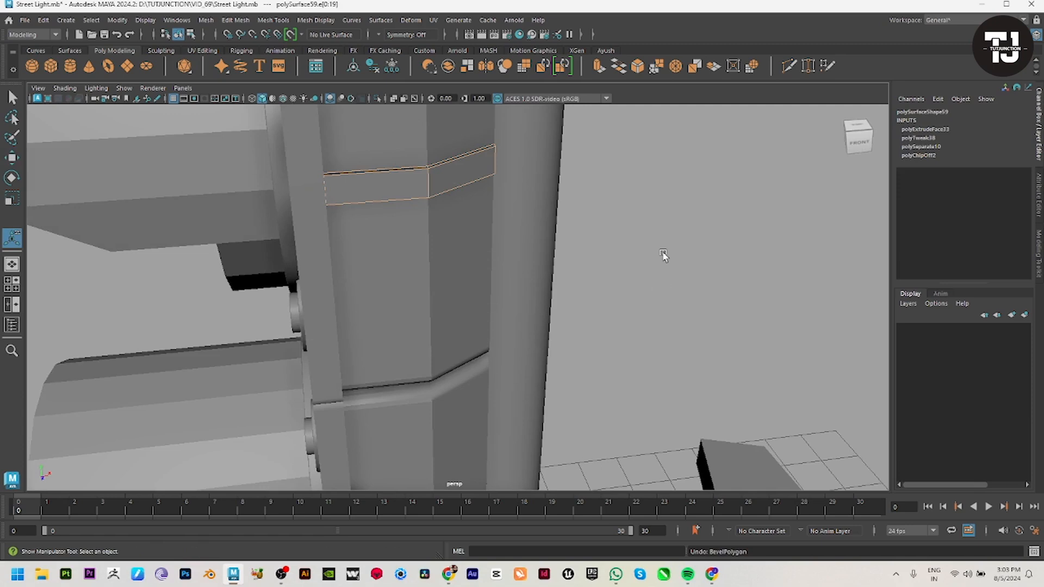
key(w)
alt+drag(442, 226, 425, 236)
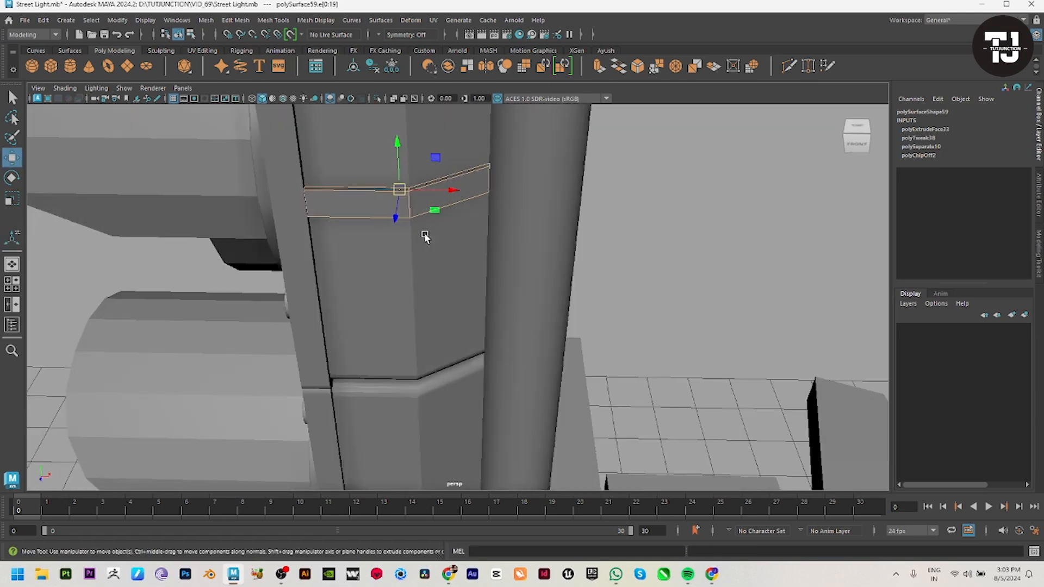
key(3)
key(1)
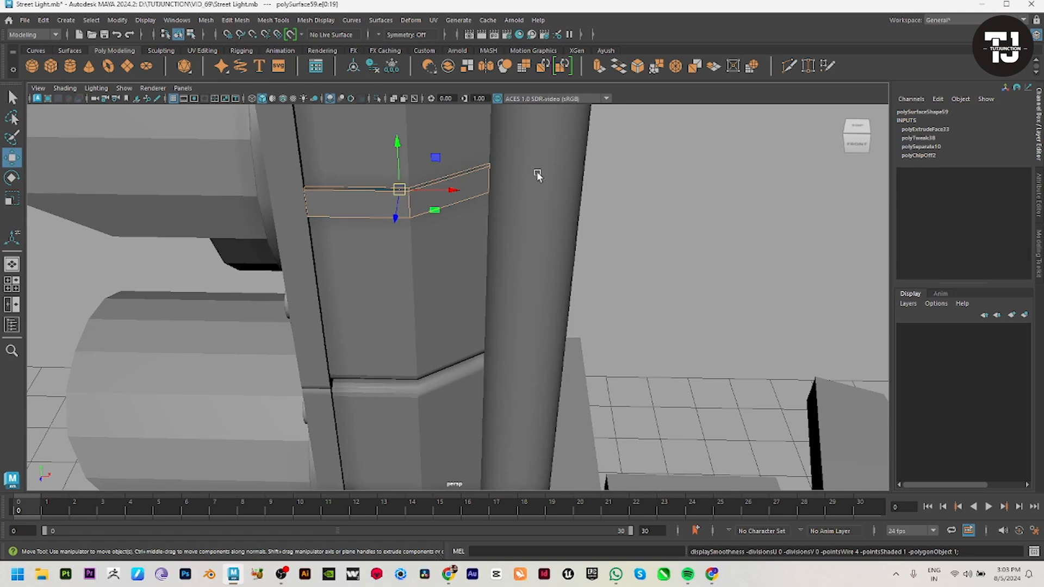
Step: Delete the two inner faces of the band that face the housing
alt+drag(321, 275, 637, 223)
click(674, 263)
alt+drag(674, 263, 659, 266)
alt+right_drag(659, 266, 697, 157)
alt+middle_drag(697, 157, 640, 158)
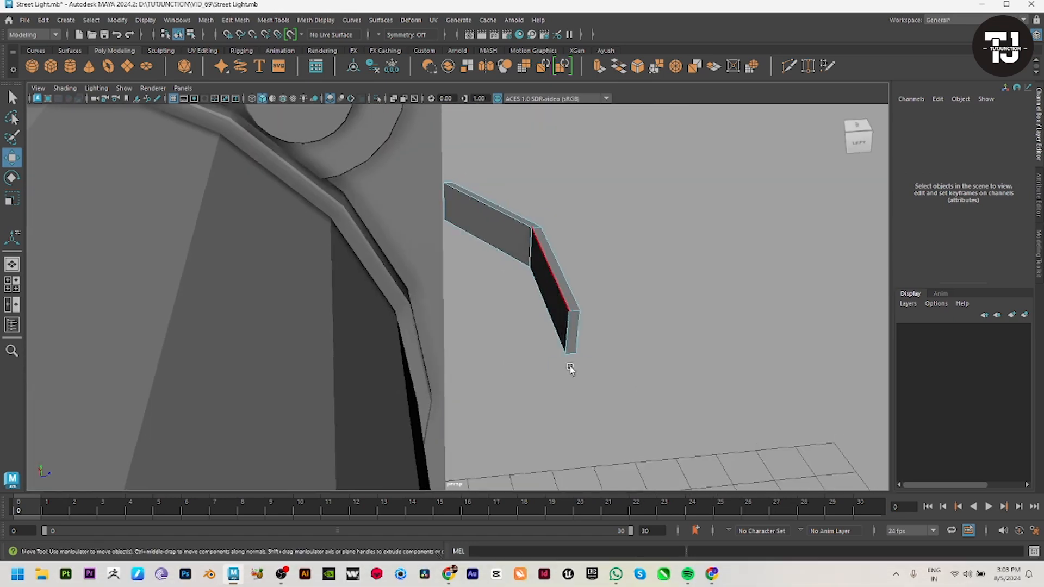
click(542, 304)
shift+click(493, 228)
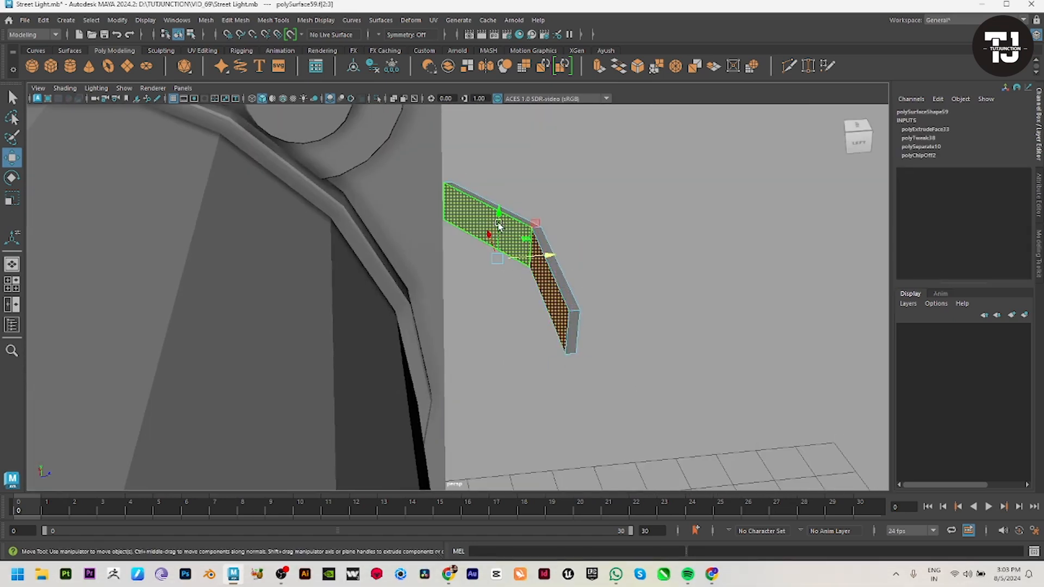
key(Delete)
Step: Move the band's inner border edges inward to make the band thicker
alt+drag(636, 293, 396, 222)
drag(147, 182, 655, 405)
alt+drag(395, 263, 538, 386)
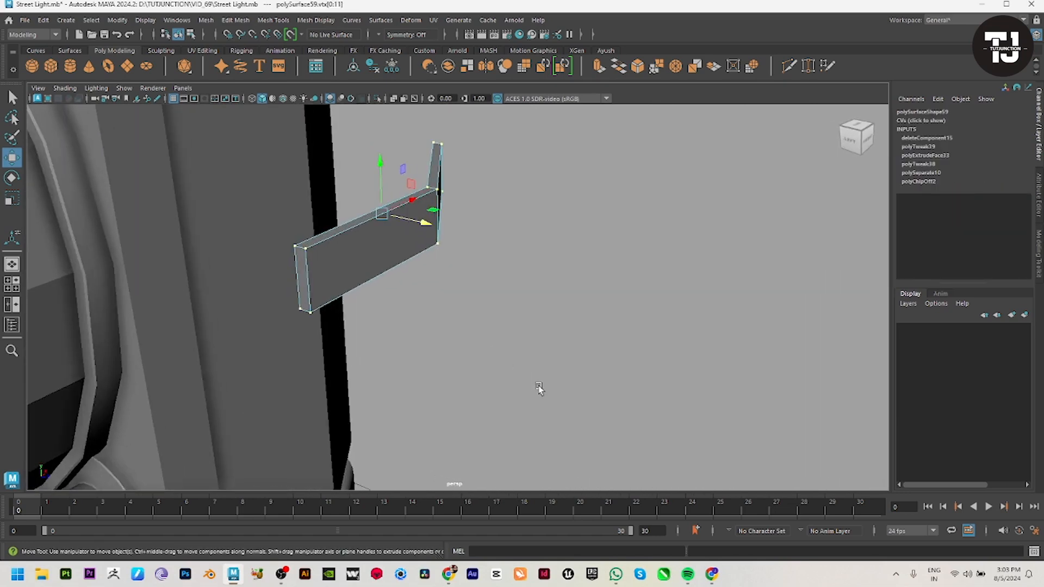
key(F10)
double_click(328, 231)
drag(421, 223, 405, 224)
Step: Bevel the band's edges with a fraction of about 0.05 and turn on its smooth preview
double_click(316, 244)
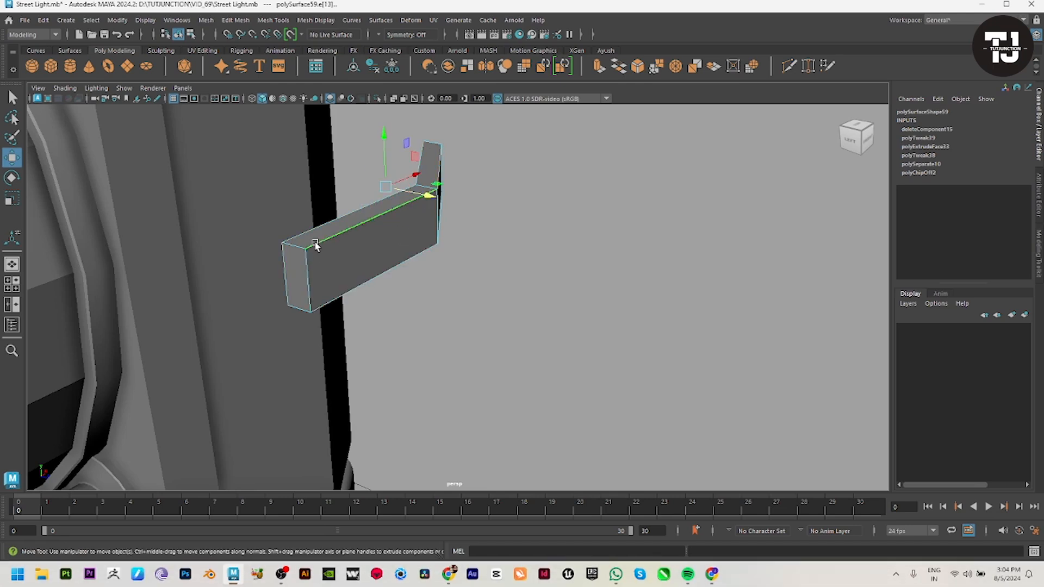
shift+right_drag(426, 200, 501, 202)
drag(588, 312, 373, 304)
key(w)
key(3)
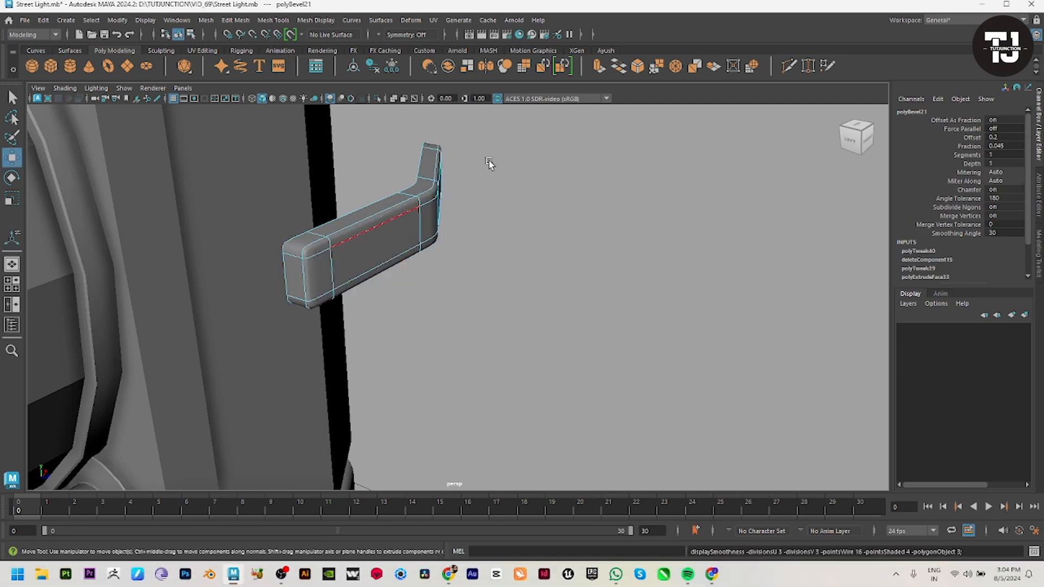
Step: Select the whole band and centre its pivot
click(488, 160)
alt+right_drag(488, 161, 368, 266)
click(326, 272)
alt+drag(326, 272, 453, 289)
click(521, 290)
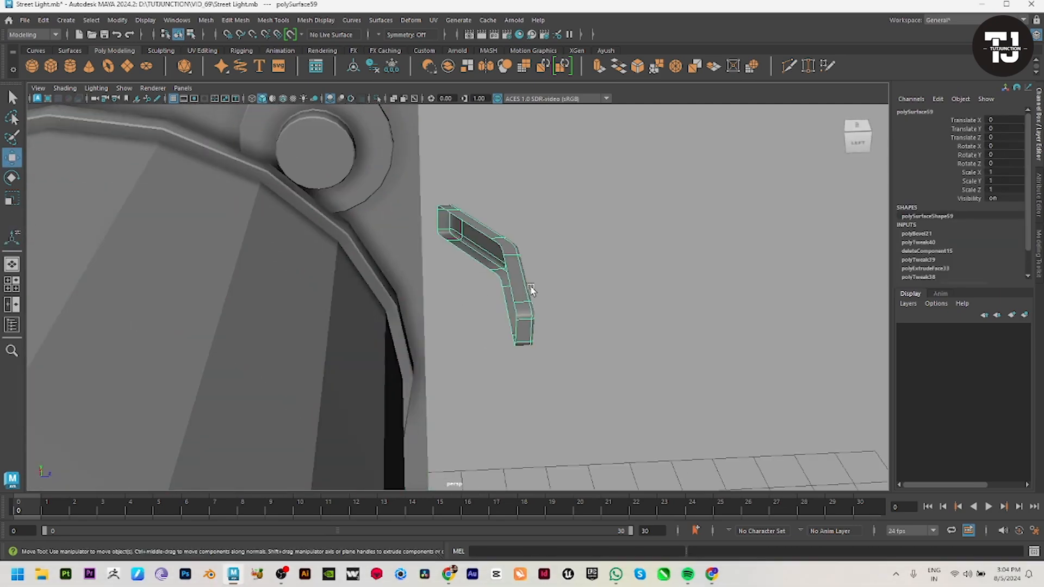
click(110, 21)
click(152, 105)
Step: Move the band to about -0.231 in Translate X and raise it near the housing's top, about 0.49 in Translate Y
alt+drag(593, 265, 487, 289)
alt+right_drag(487, 289, 137, 235)
alt+middle_drag(395, 258, 397, 317)
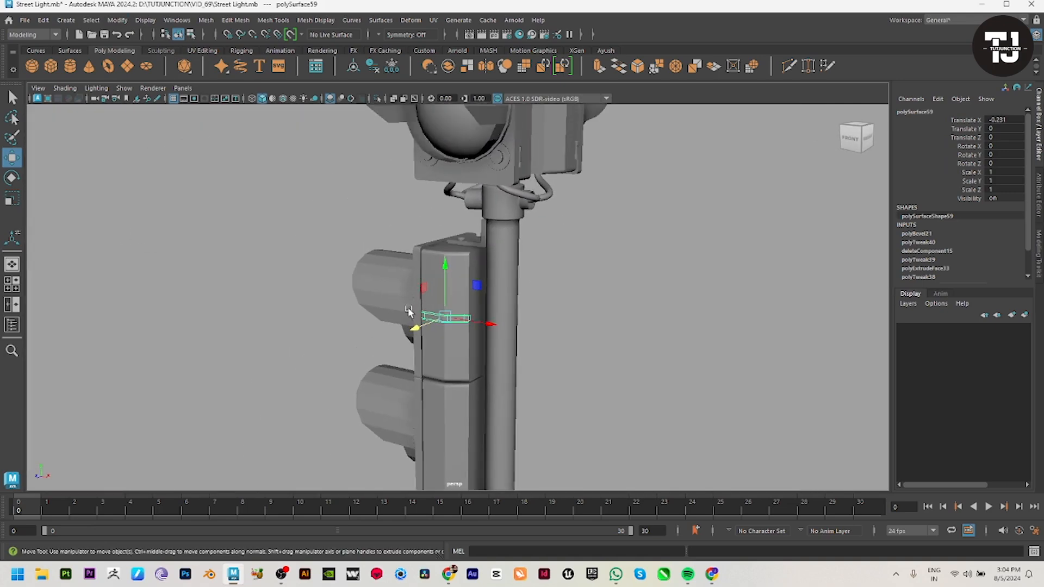
drag(443, 268, 454, 234)
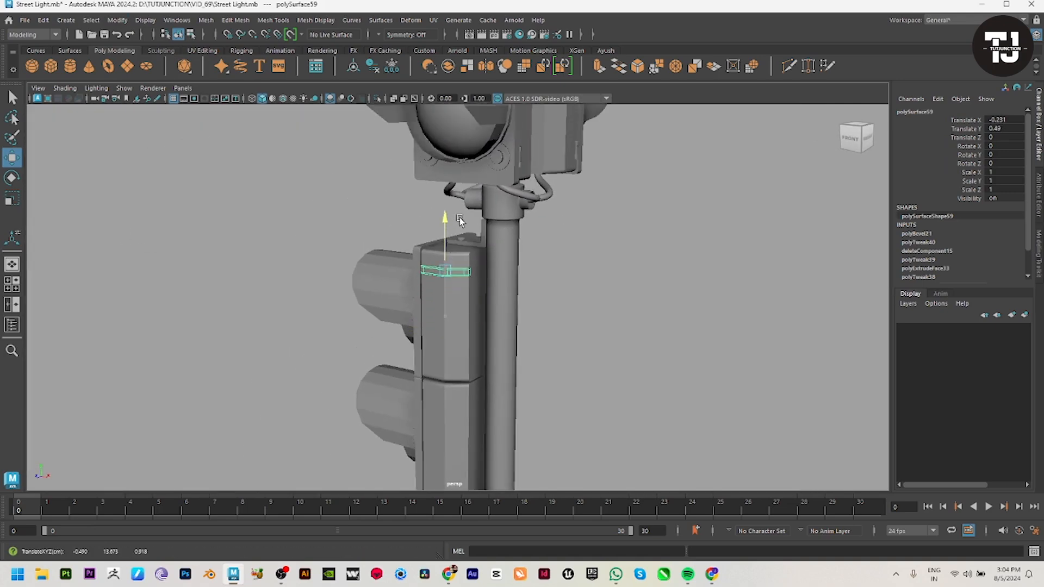
key(space)
key(space)
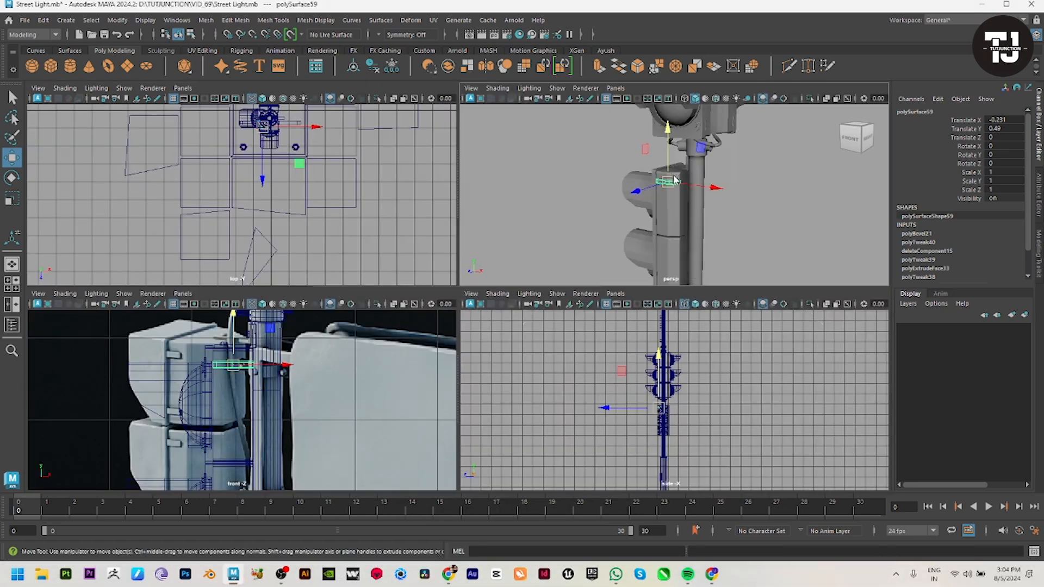
Step: Turn off the band's smooth preview and delete its faces beyond the bend on the pole side
alt+drag(508, 258, 617, 342)
alt+right_drag(617, 342, 701, 351)
alt+middle_drag(498, 291, 600, 305)
alt+right_drag(625, 326, 750, 368)
key(1)
alt+middle_drag(723, 271, 662, 278)
right_drag(615, 229, 605, 251)
key(ctrl+z)
key(ctrl+F11)
drag(610, 149, 810, 367)
click(817, 310)
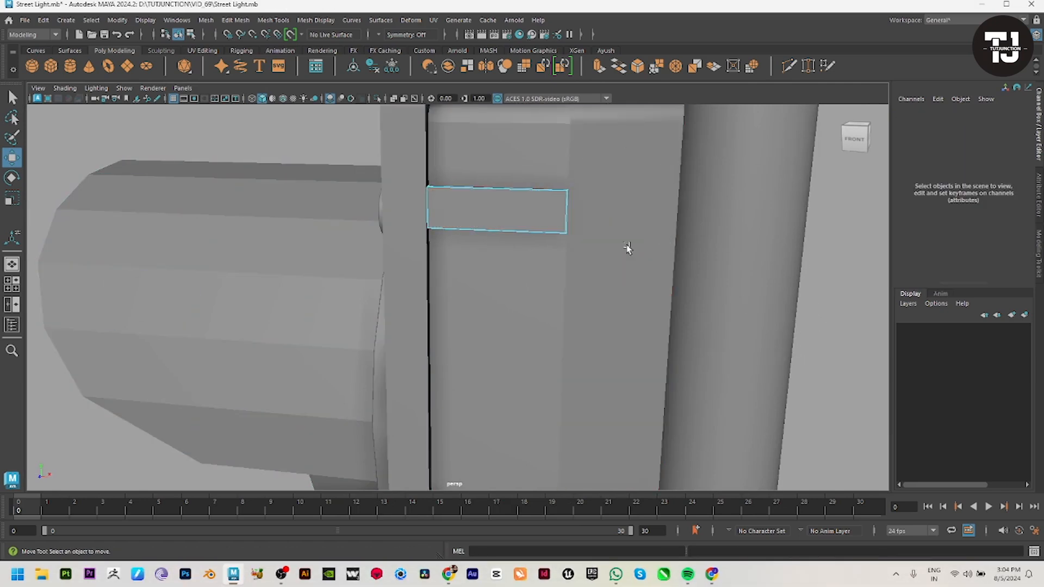
Step: Bridge the upper and lower open edges at the band's cut end with two divisions
alt+drag(627, 248, 533, 217)
drag(517, 174, 576, 233)
drag(611, 200, 522, 304)
key(f)
alt+right_drag(313, 259, 228, 273)
click(310, 188)
alt+drag(311, 191, 361, 261)
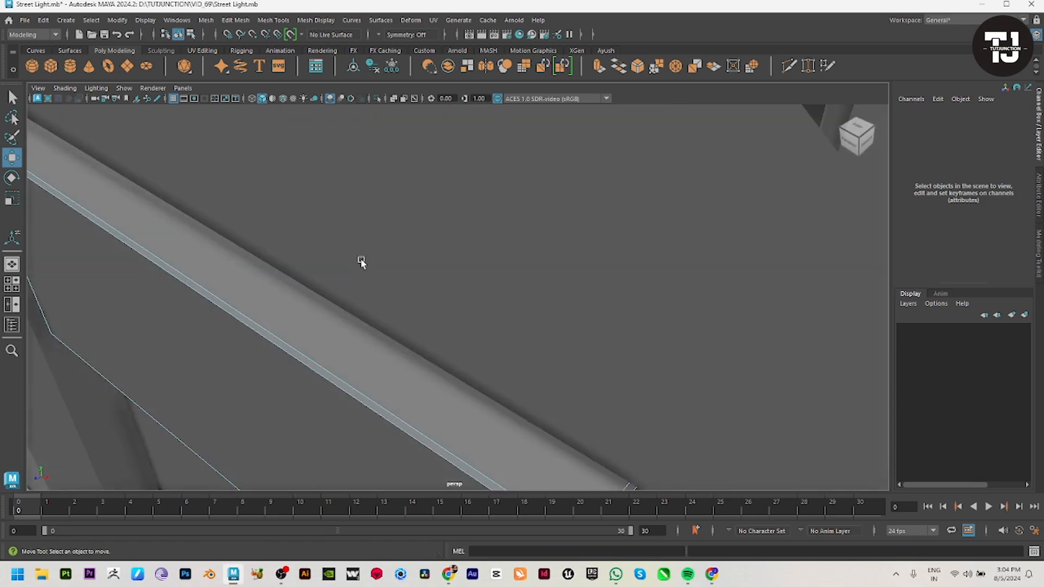
alt+right_drag(481, 294, 429, 297)
click(510, 377)
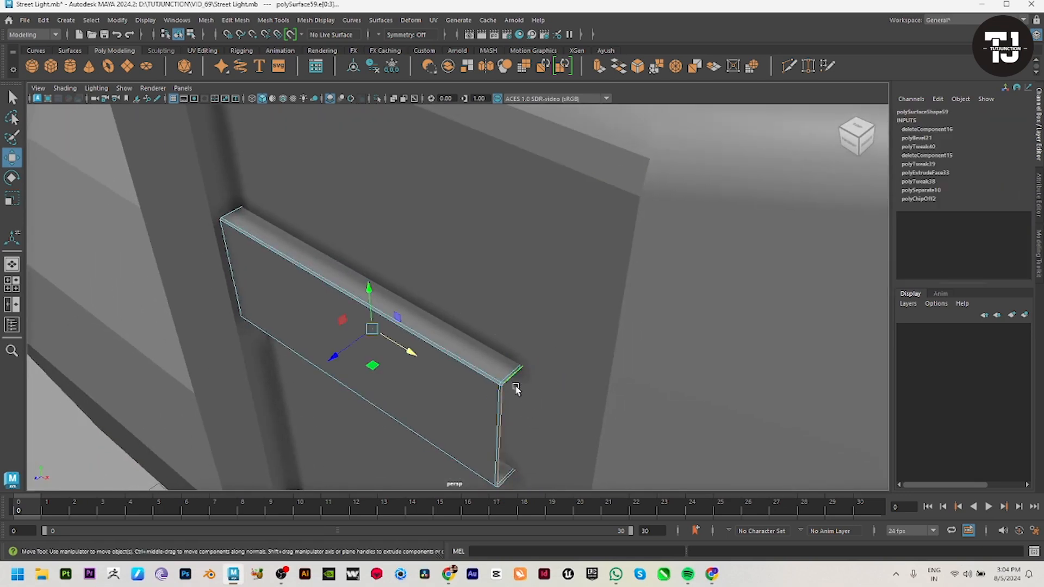
alt+drag(512, 383, 492, 368)
click(399, 226)
mouse_move(394, 261)
alt+right_down()
mouse_move(435, 285)
mouse_move(403, 273)
alt+right_up()
shift+click(379, 414)
shift+right_click(451, 285)
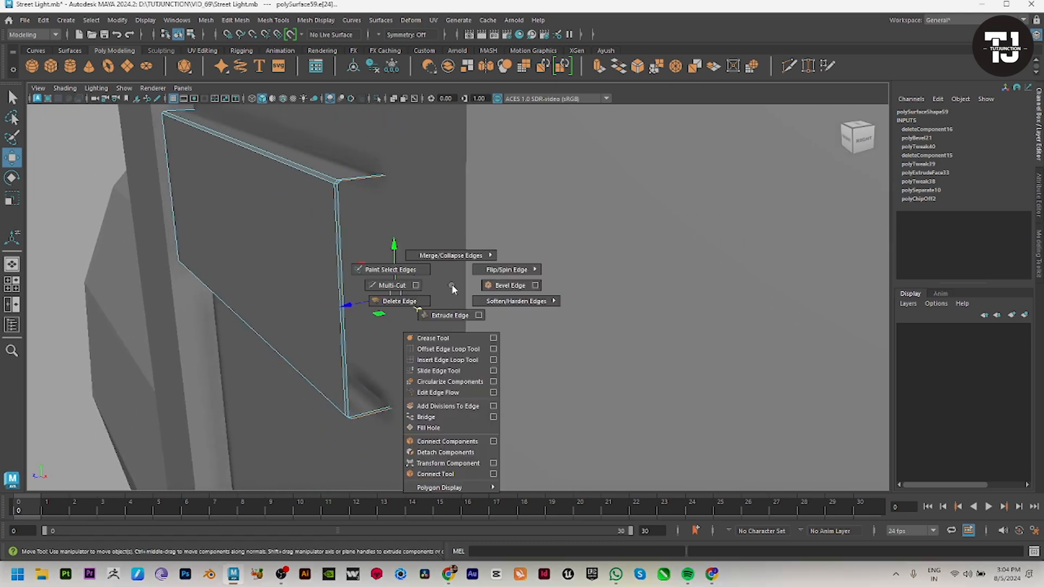
click(451, 417)
alt+drag(459, 391, 482, 400)
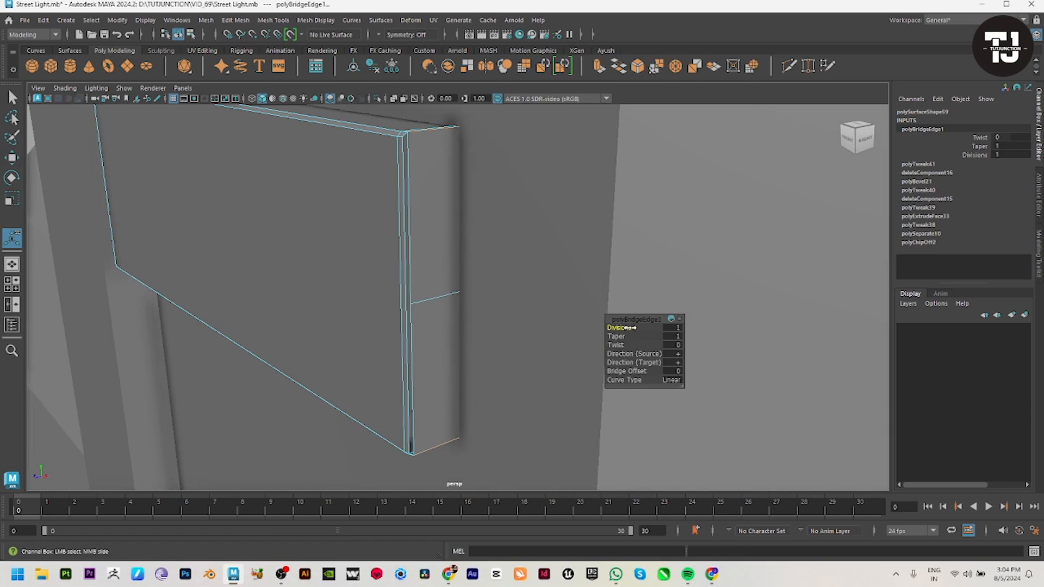
key(w)
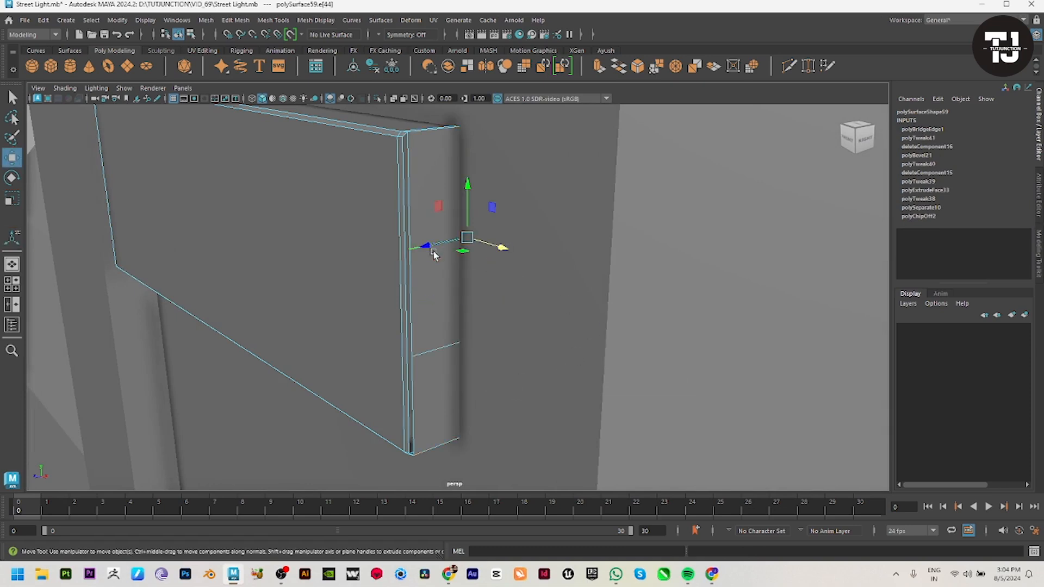
Step: Scale the two bridge division edges apart vertically until they sit close to the band's upper and lower edges
shift+click(440, 342)
key(r)
drag(468, 243, 472, 207)
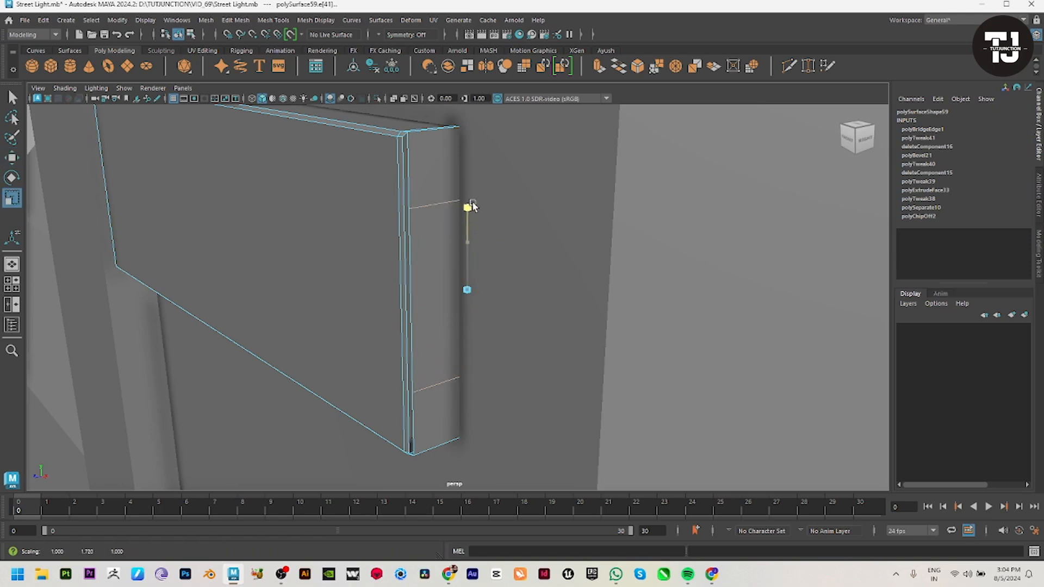
drag(491, 143, 491, 143)
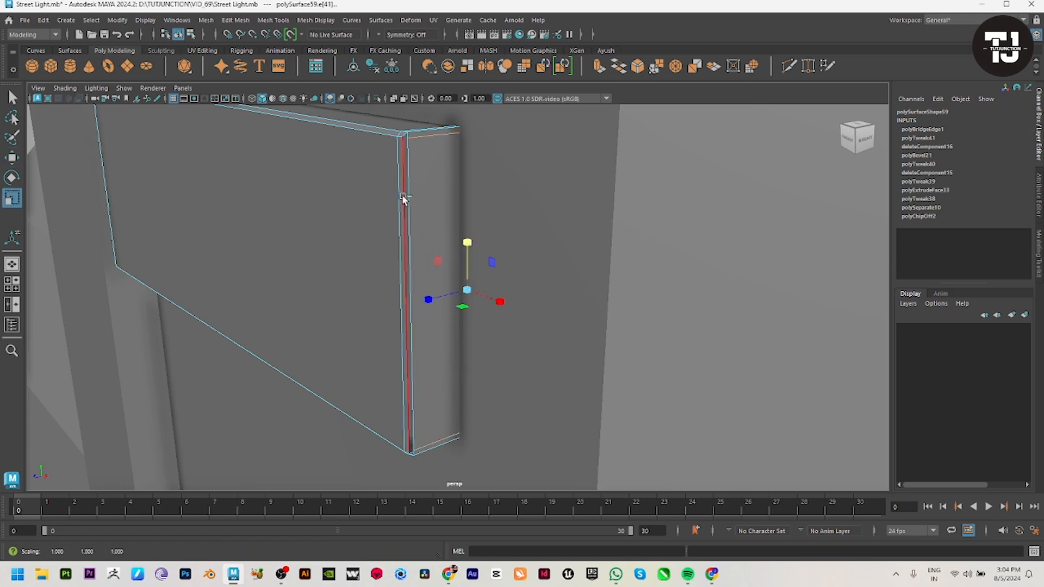
Step: Examine the closely spaced vertices at the upper corner of the band's bridged end
key(w)
mouse_move(441, 155)
alt+middle_down()
mouse_move(456, 256)
mouse_move(434, 166)
alt+middle_up()
double_click(408, 261)
shift+right_click(435, 217)
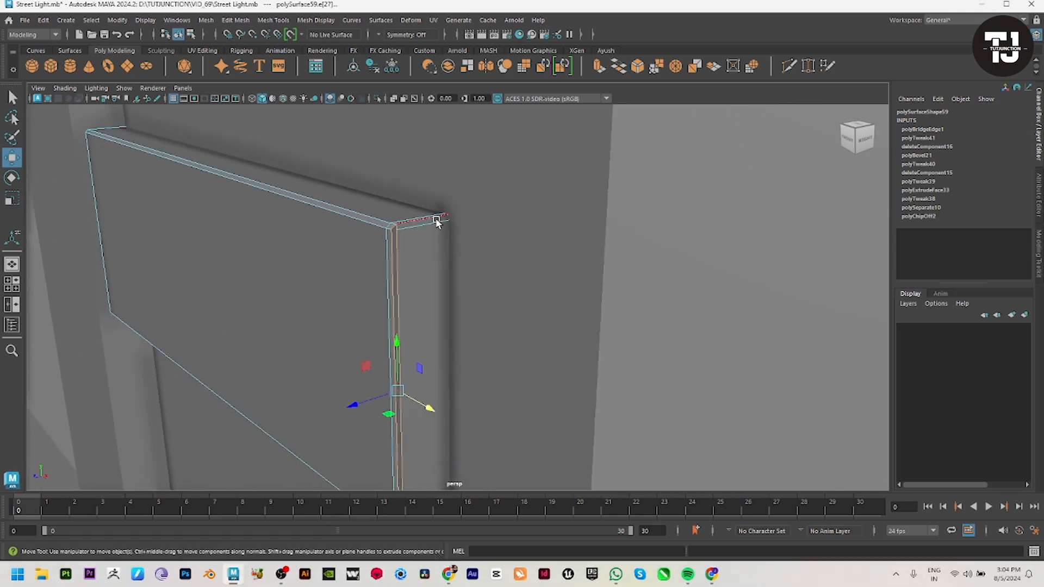
right_drag(436, 218, 400, 231)
click(395, 231)
shift+drag(395, 234, 392, 246)
alt+right_drag(404, 269, 417, 299)
alt+middle_drag(412, 267, 471, 317)
alt+right_drag(472, 318, 426, 301)
alt+middle_drag(571, 361, 394, 284)
alt+right_drag(394, 285, 602, 377)
key(f)
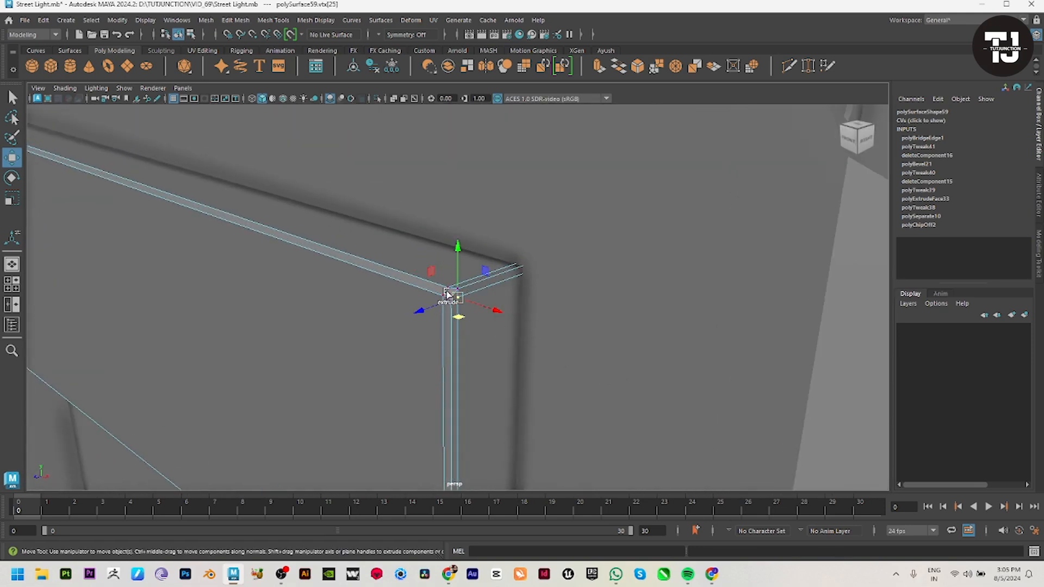
Step: Merge the closely spaced vertices at the upper corner of the band's bridged end
click(388, 357)
click(457, 298)
scroll(461, 324, up, 5)
scroll(461, 324, down, 7)
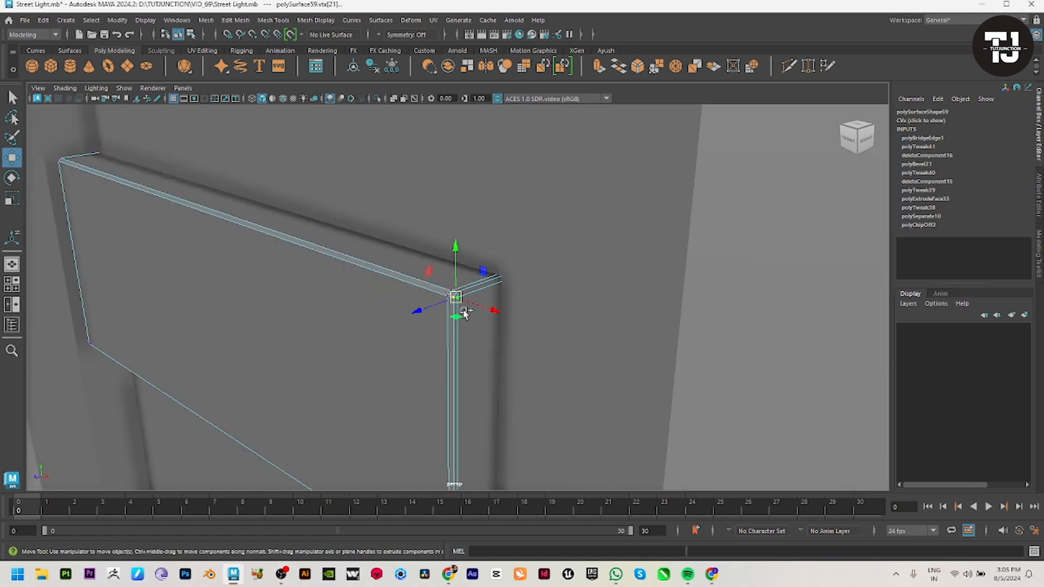
key(g)
Step: Merge the closely spaced vertices at the lower corner of the band's bridged end
scroll(513, 303, down, 3)
alt+middle_drag(513, 303, 505, 239)
scroll(520, 247, up, 5)
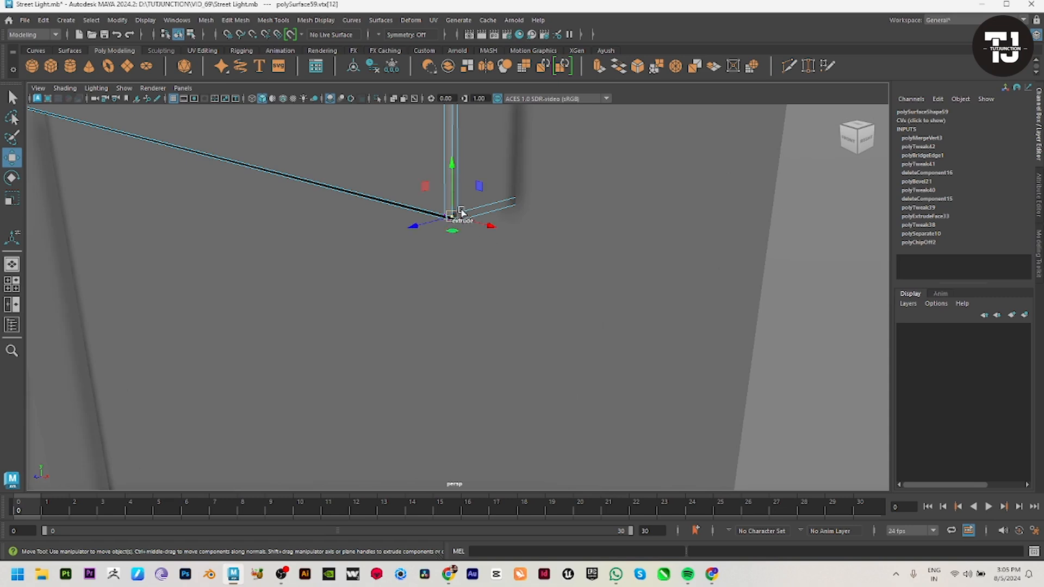
drag(451, 214, 541, 253)
key(g)
scroll(548, 234, down, 9)
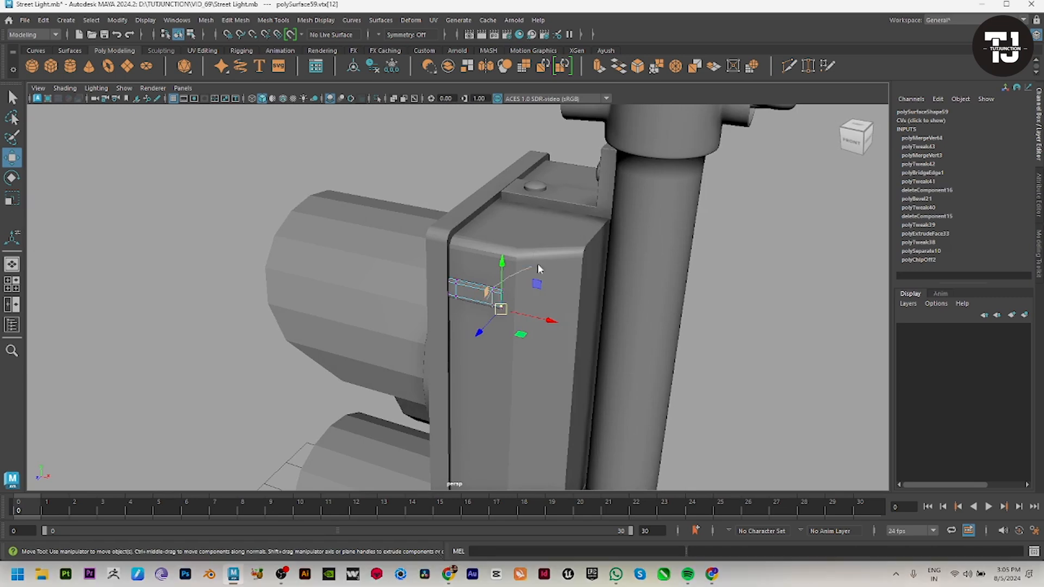
Step: Duplicate the finished bracket and move the copy straight down to the lower part of the upper signal housing
right_drag(507, 276, 546, 244)
click(734, 279)
scroll(487, 298, down, 5)
alt+drag(468, 381, 522, 338)
click(499, 262)
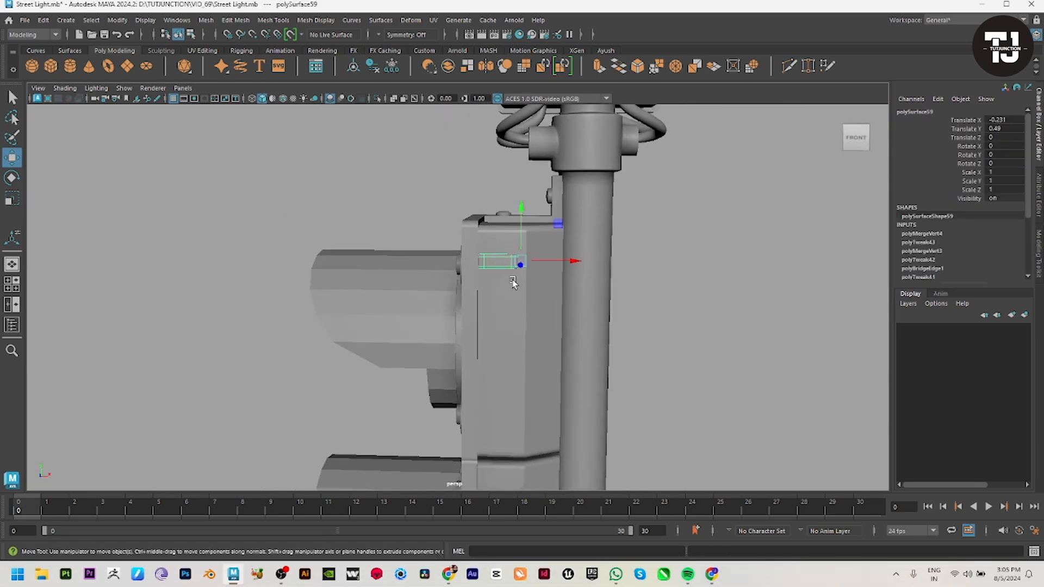
alt+drag(511, 282, 506, 325)
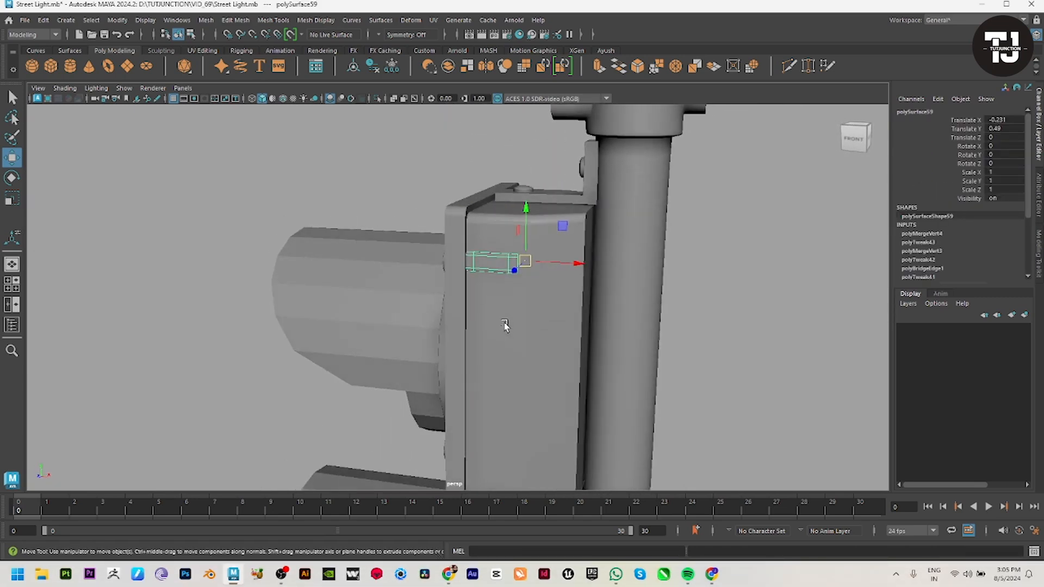
key(ctrl+d)
drag(525, 211, 546, 410)
Step: Duplicate both side brackets together and move the copied pair down onto the lower signal housing
alt+middle_drag(574, 395, 564, 261)
alt+right_drag(564, 261, 365, 303)
alt+drag(574, 348, 489, 292)
click(437, 197)
alt+middle_drag(524, 318, 530, 238)
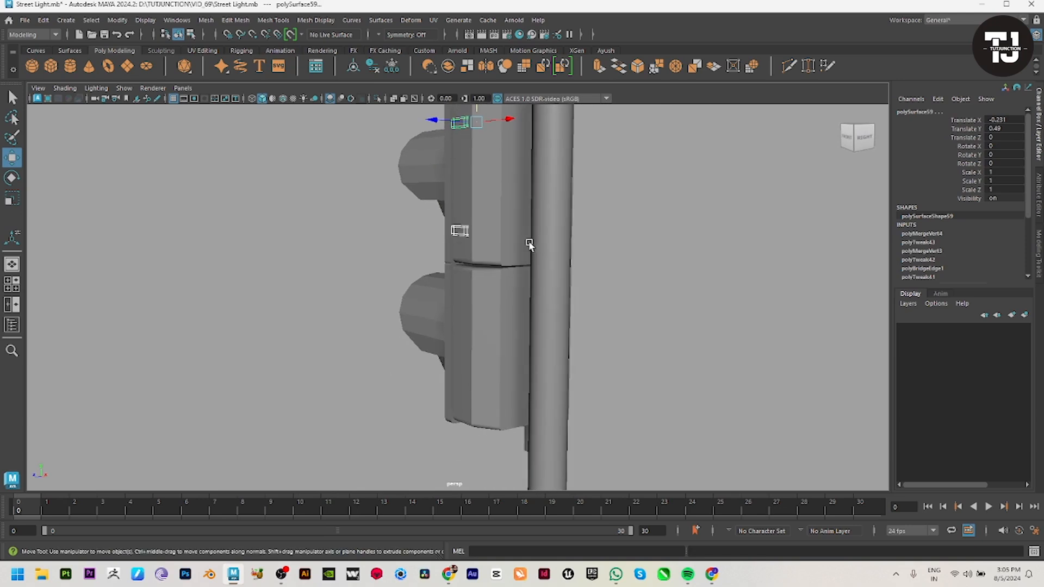
key(ctrl+d)
scroll(495, 163, down, 1)
drag(476, 111, 493, 264)
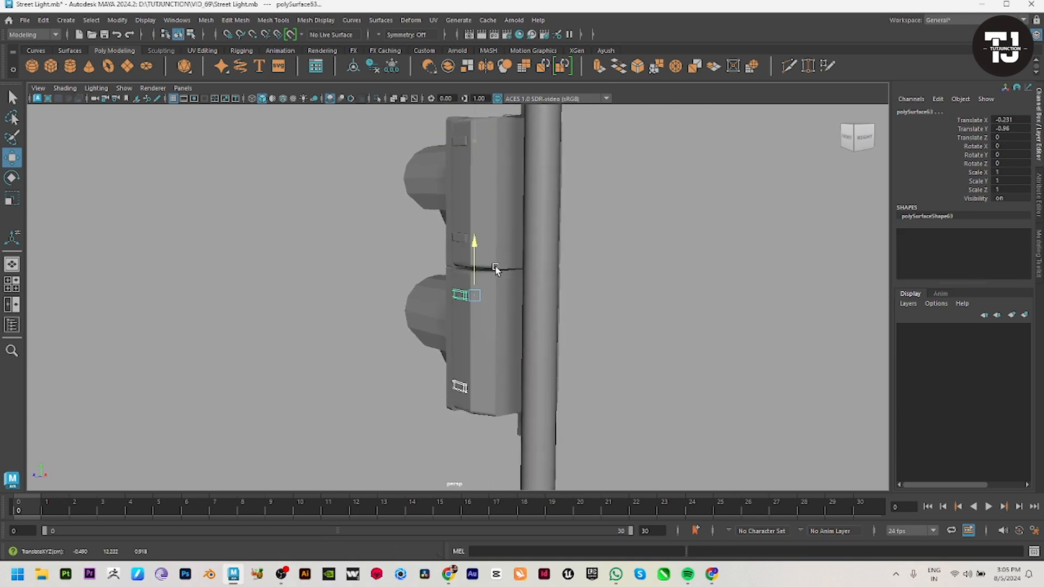
click(649, 288)
Step: Combine the four brackets on the side of the signal housings into one mesh
alt+drag(647, 292, 489, 156)
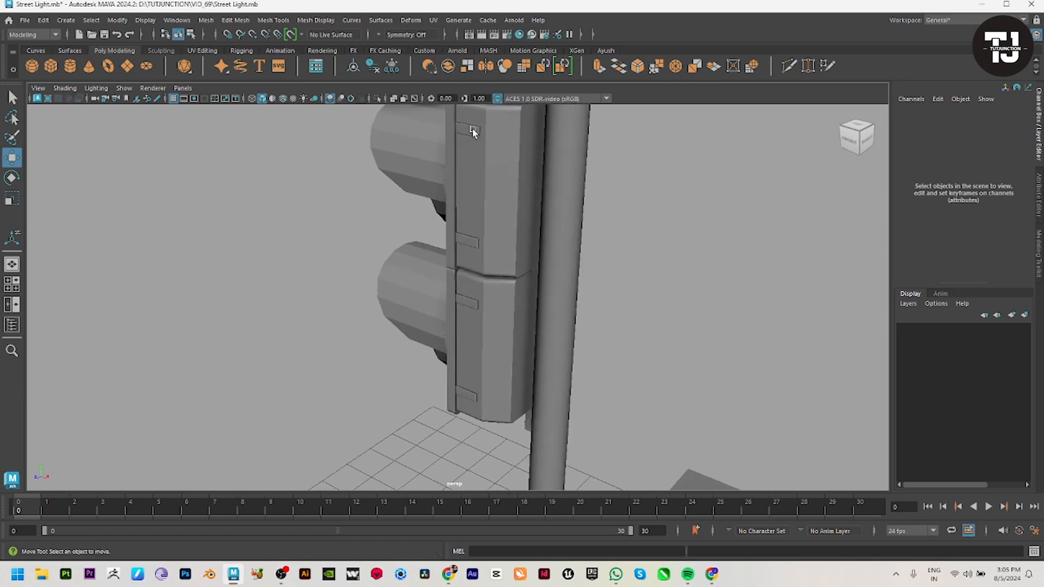
click(472, 130)
shift+click(473, 242)
shift+click(472, 303)
shift+click(473, 393)
alt+drag(475, 396, 652, 374)
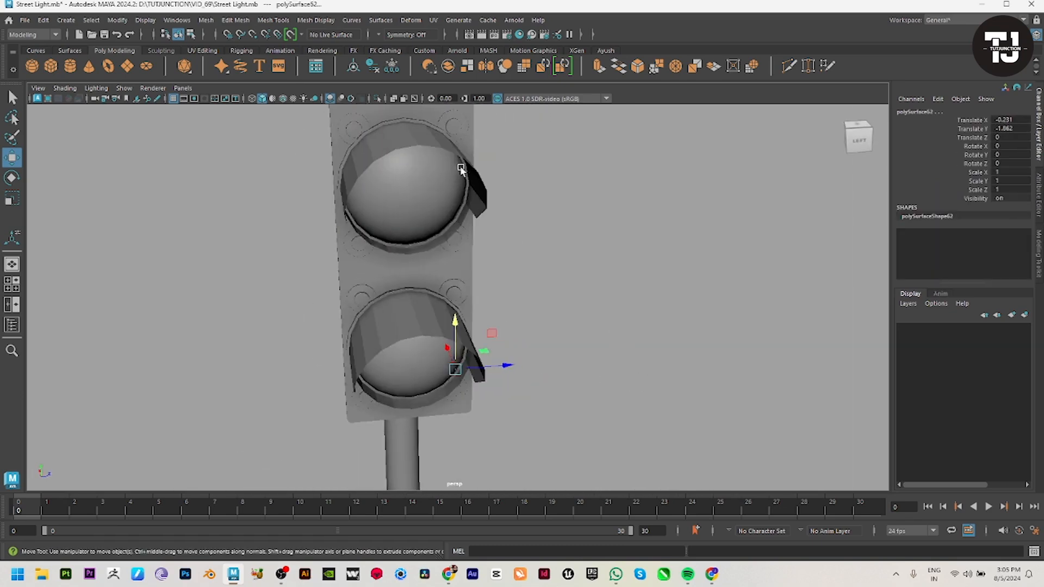
click(213, 25)
click(229, 61)
Step: Make a special duplicate of the combined brackets mirrored with Scale Z -1 and move it onto the opposite side of the housings
alt+drag(642, 304, 560, 351)
key(ctrl+shift+d)
drag(538, 263, 380, 297)
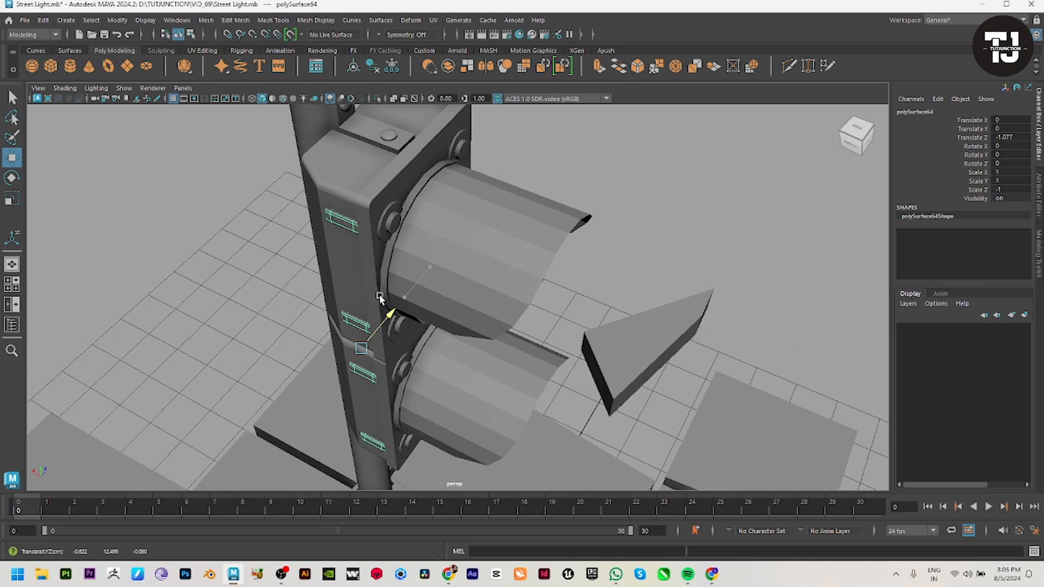
click(715, 185)
Step: Compare the signal housings and pole with the front-view reference image, examining the clamp and mounting layout
alt+drag(715, 185, 626, 221)
alt+right_drag(626, 222, 226, 241)
alt+drag(480, 296, 413, 305)
alt+right_drag(413, 305, 514, 387)
key(space)
key(space)
alt+right_drag(440, 366, 233, 415)
alt+middle_drag(454, 416, 449, 401)
alt+right_drag(449, 400, 583, 354)
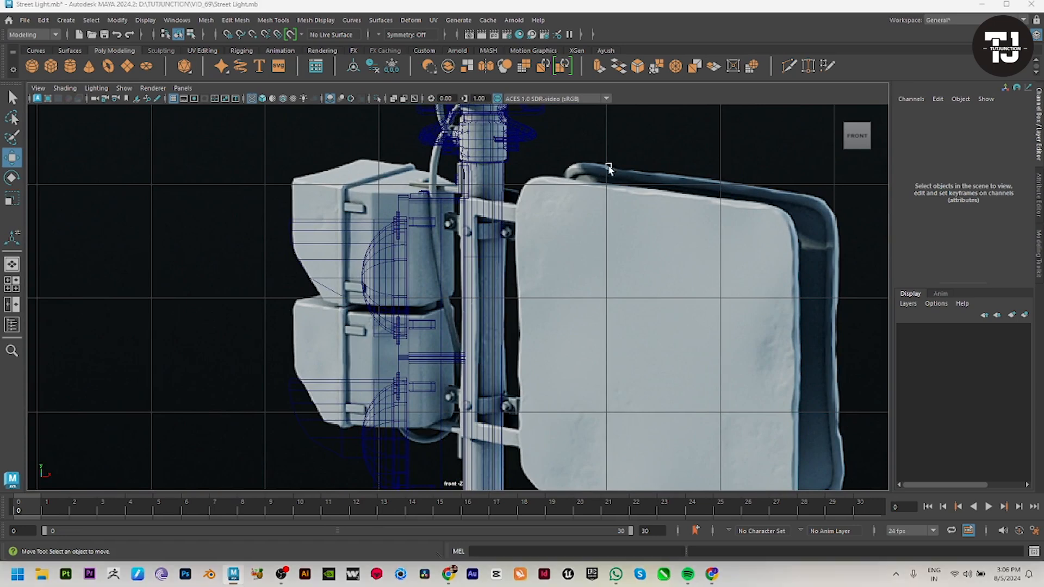
key(space)
key(space)
alt+drag(610, 165, 531, 269)
alt+right_drag(531, 269, 594, 225)
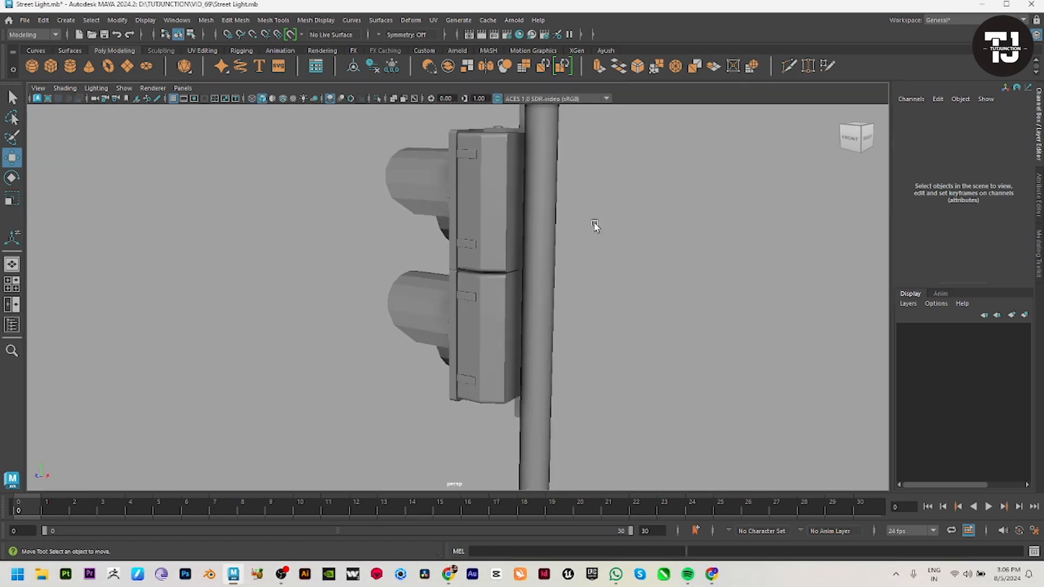
click(553, 204)
key(space)
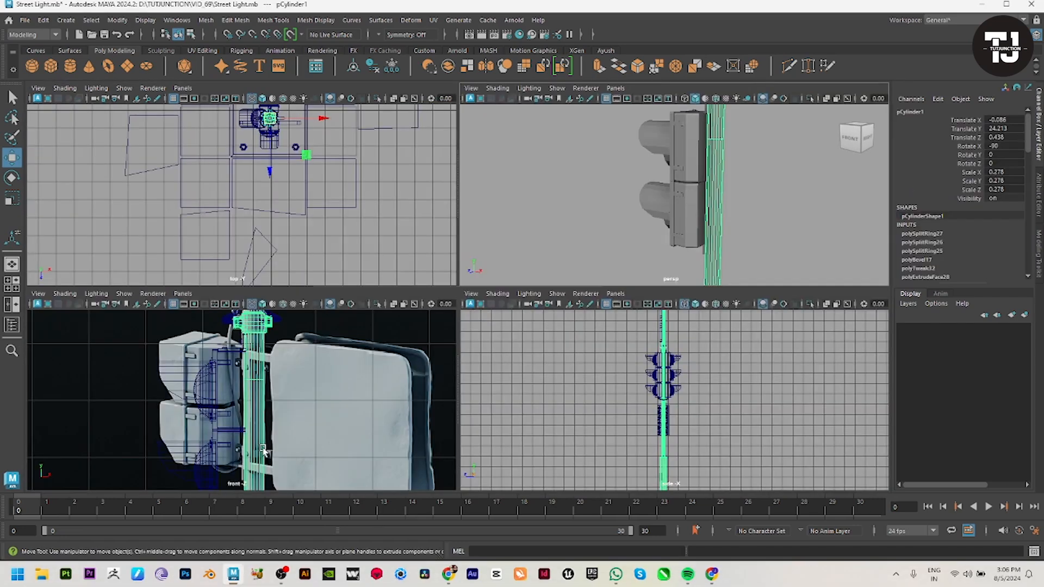
key(space)
alt+drag(687, 210, 564, 263)
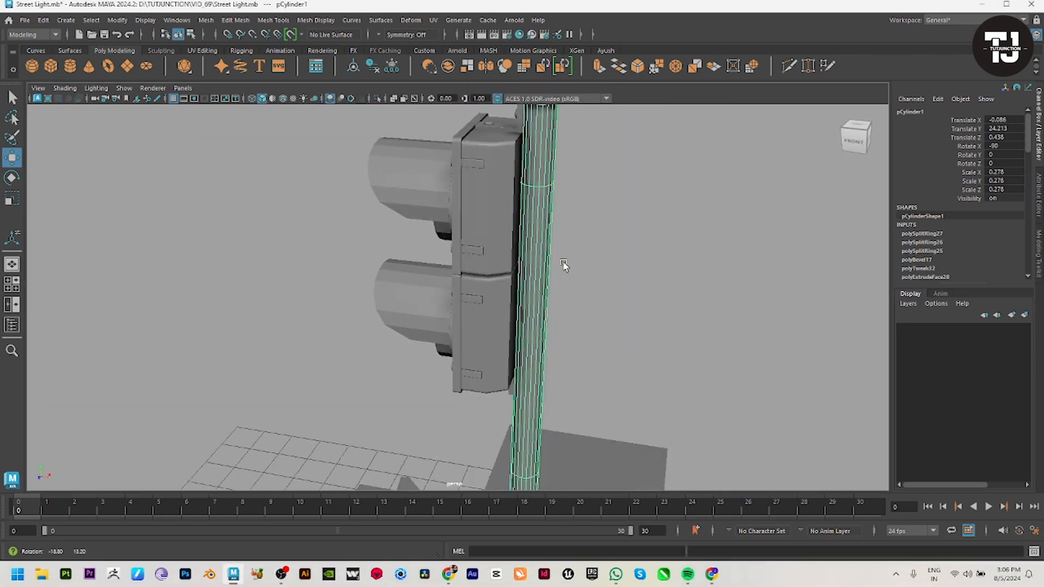
Step: Select the whole signal head with its brackets and move it along X away from the pole
alt+drag(494, 191, 497, 143)
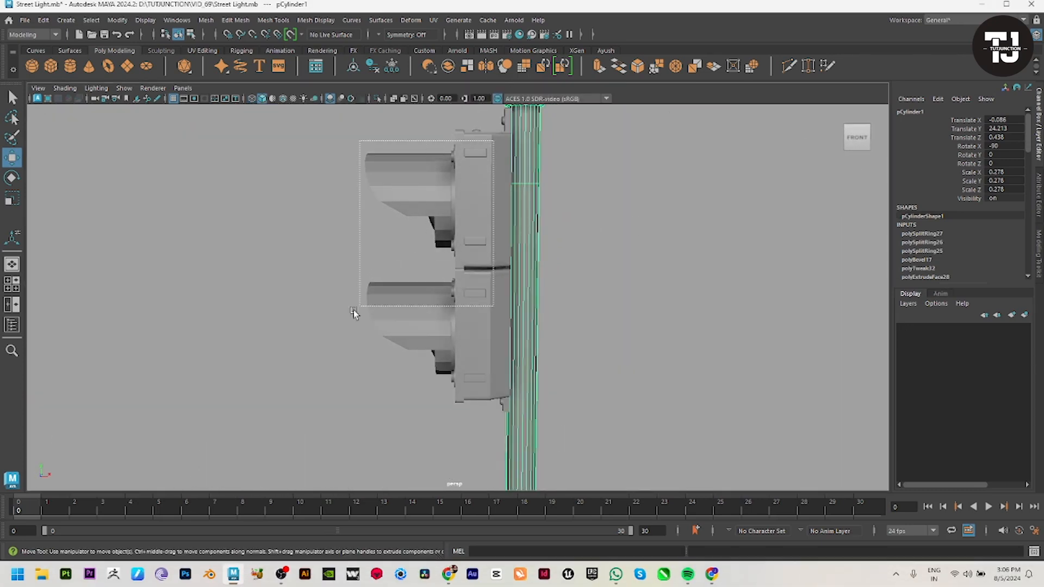
drag(353, 309, 204, 430)
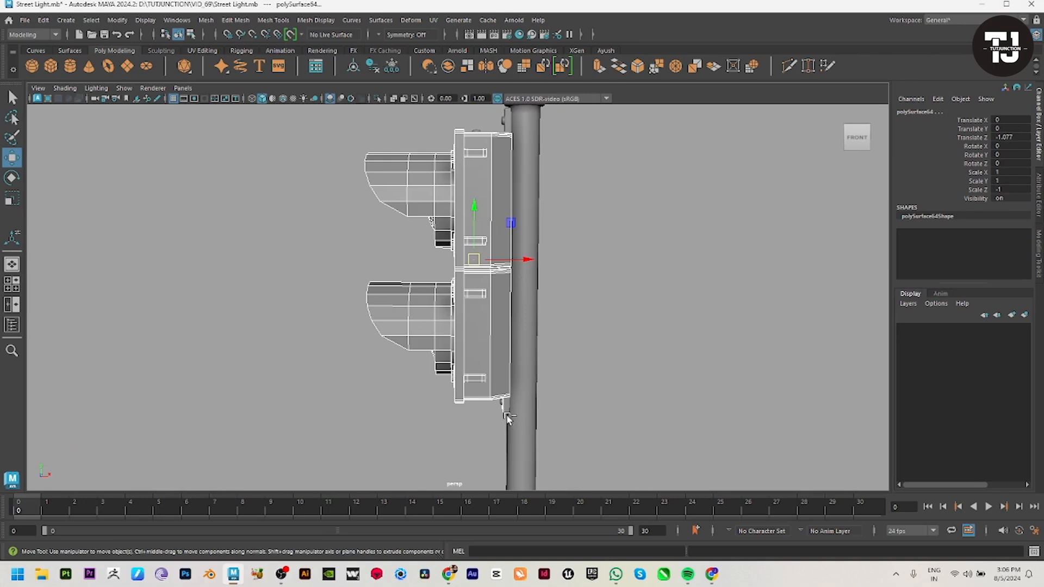
alt+drag(503, 410, 653, 369)
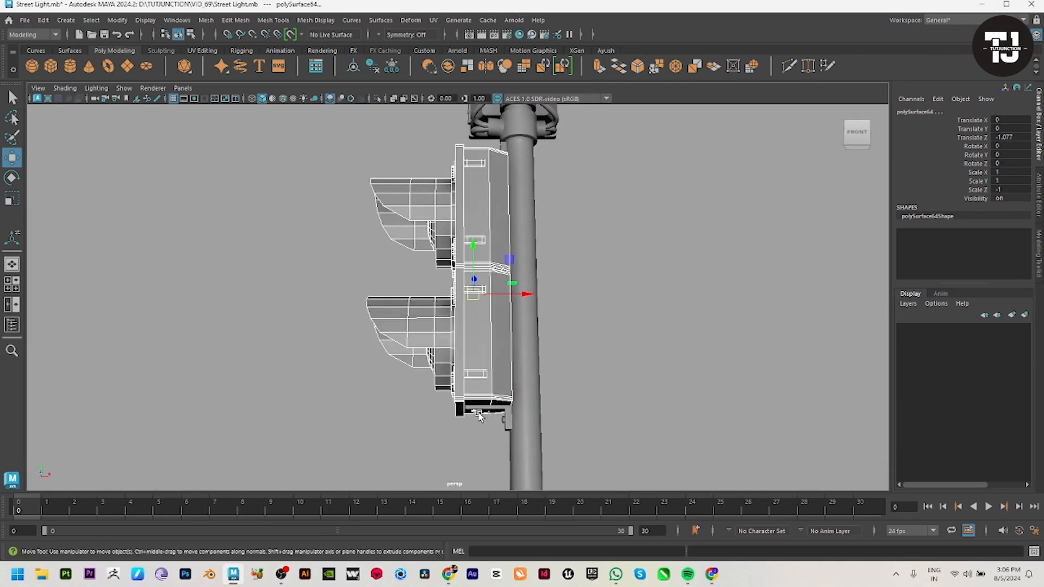
drag(526, 297, 503, 294)
click(648, 295)
mouse_move(648, 295)
alt+mouse_down()
mouse_move(550, 328)
mouse_move(531, 387)
mouse_move(528, 357)
mouse_move(579, 340)
alt+mouse_up()
alt+drag(633, 347, 612, 351)
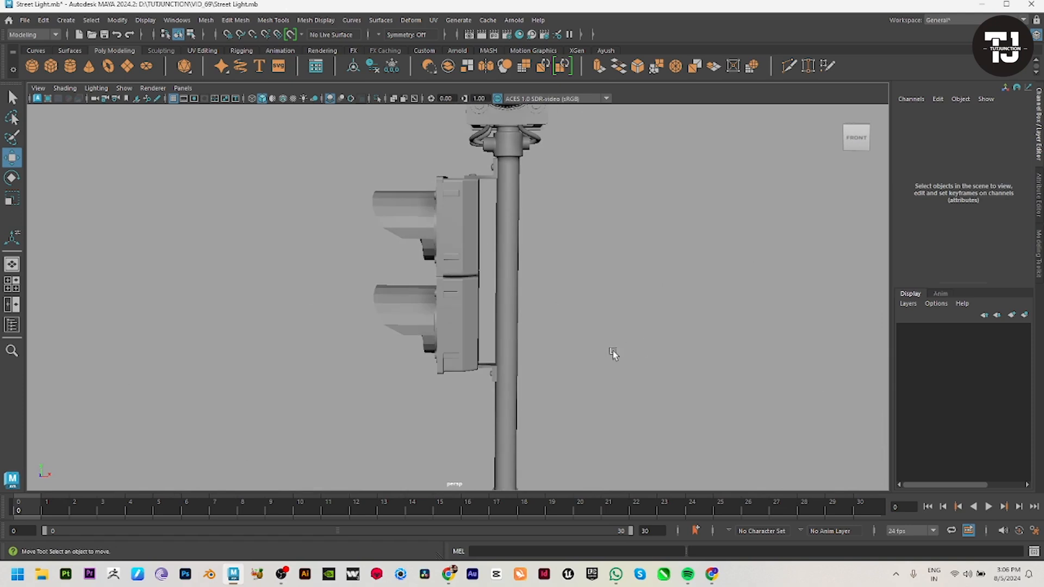
Step: Insert two closely spaced edge loops around the pole beside the upper signal housing
click(516, 282)
scroll(625, 250, up, 2)
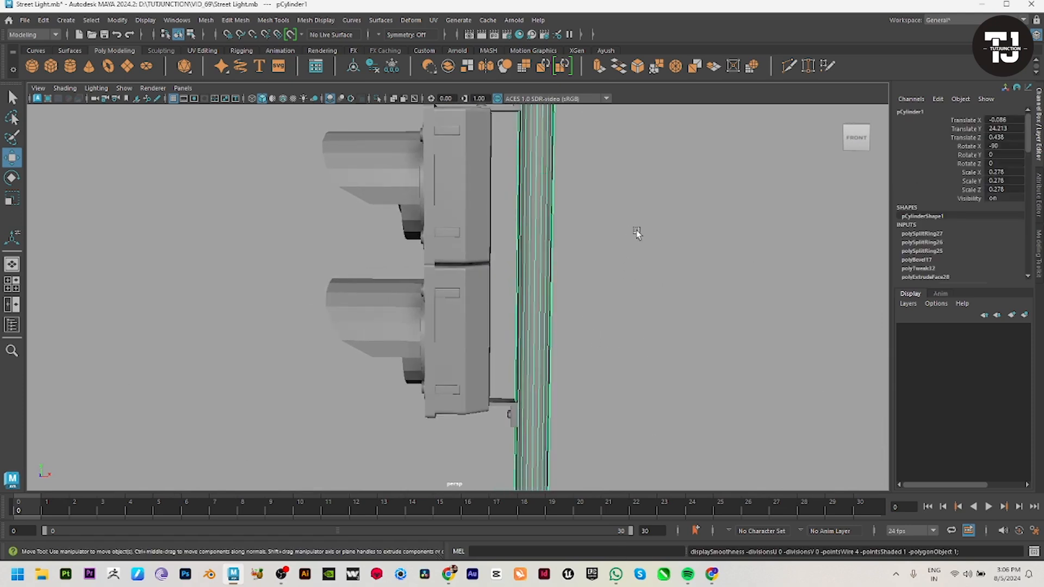
shift+right_drag(546, 210, 481, 201)
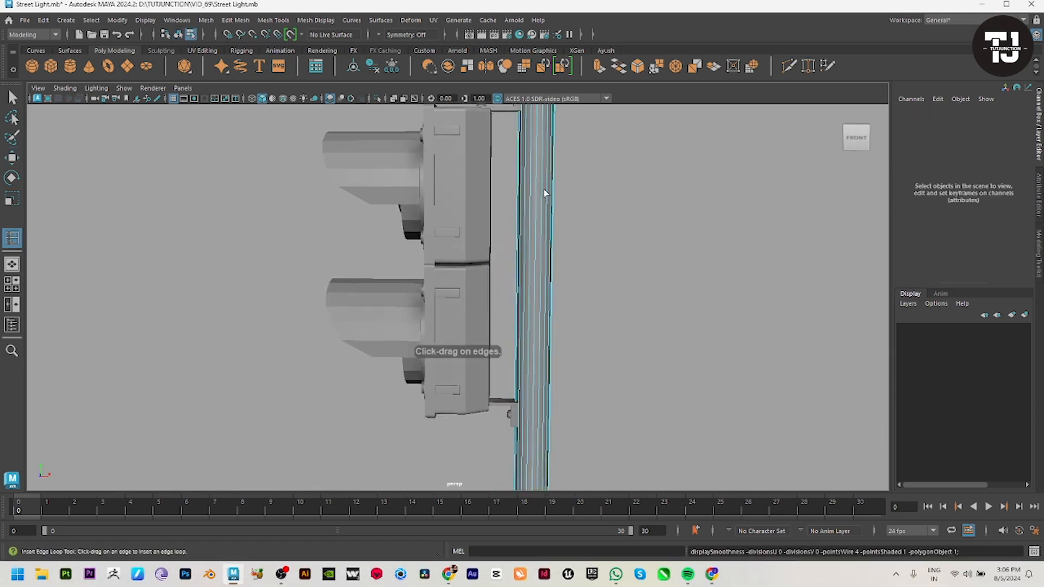
click(536, 170)
key(space)
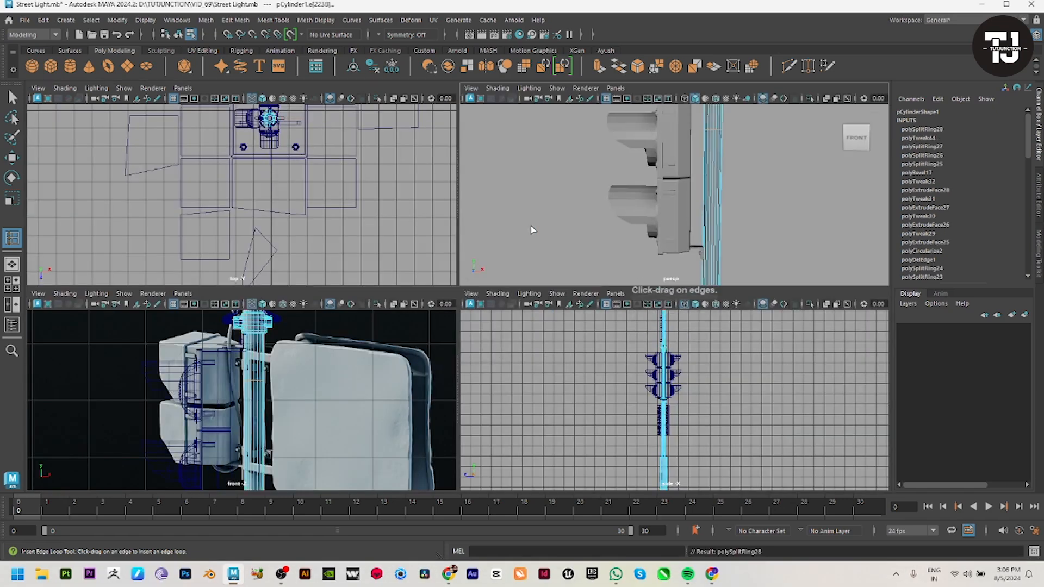
key(space)
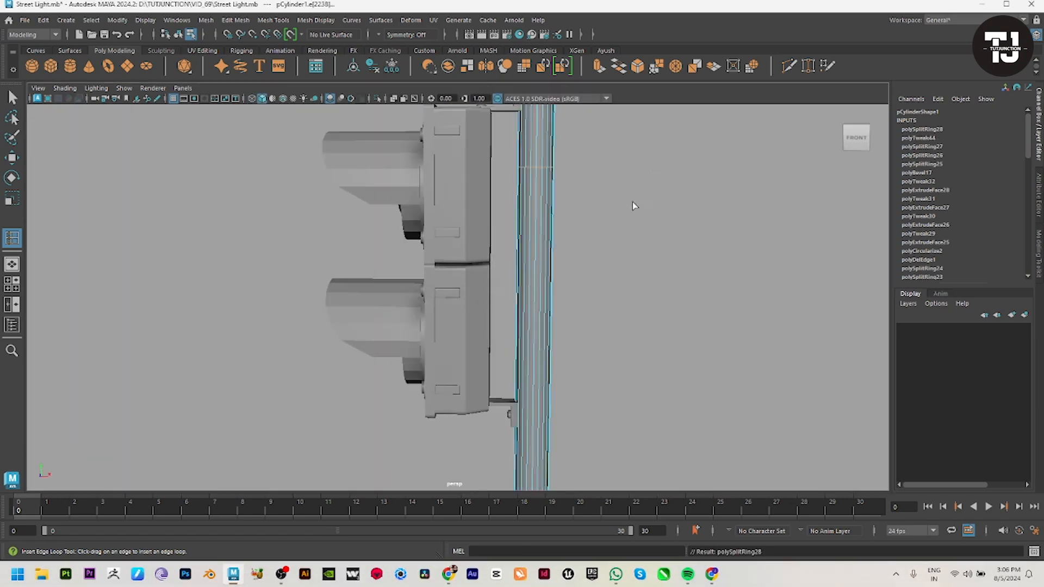
click(540, 155)
Step: Move the two new pole edge loops vertically to match the upper clamp height in the front-view reference image
key(w)
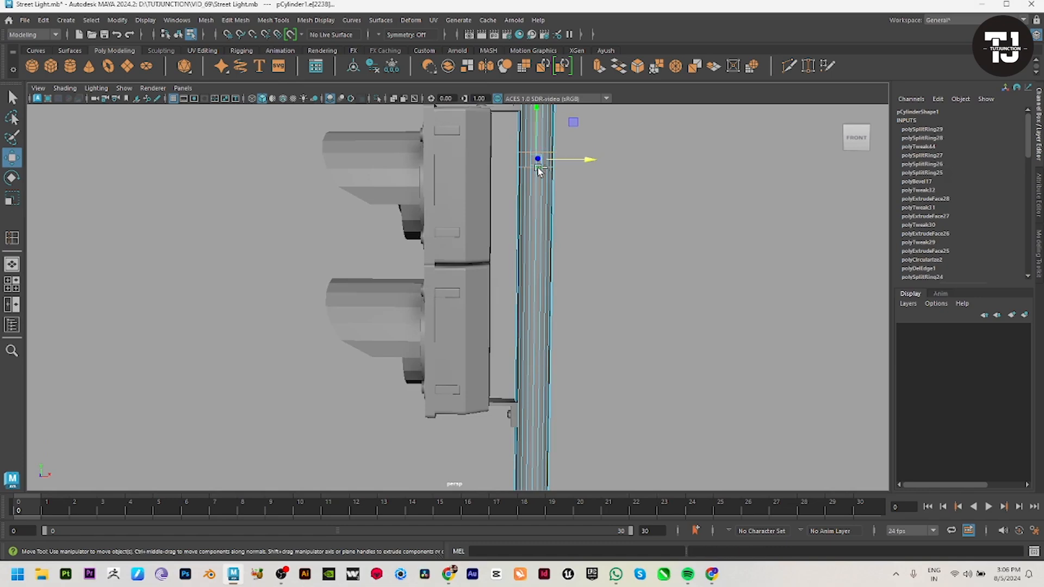
key(space)
key(space)
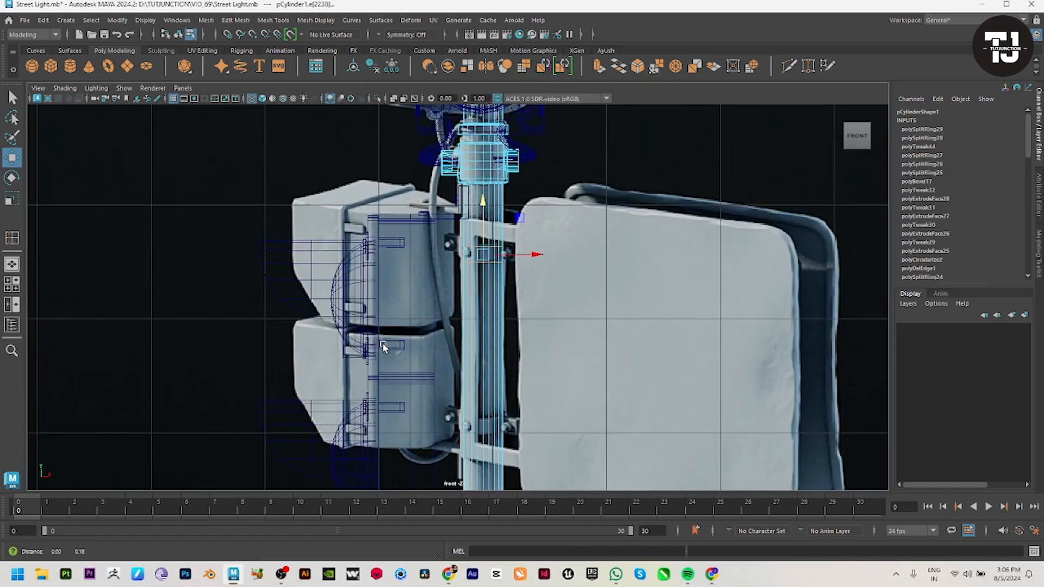
drag(498, 205, 491, 195)
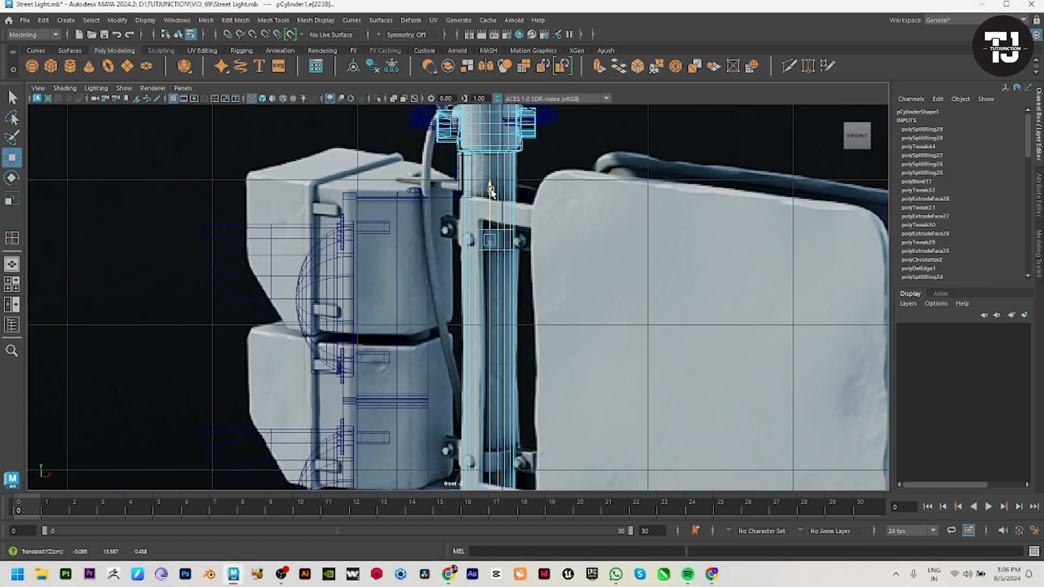
key(space)
key(space)
alt+drag(613, 214, 491, 270)
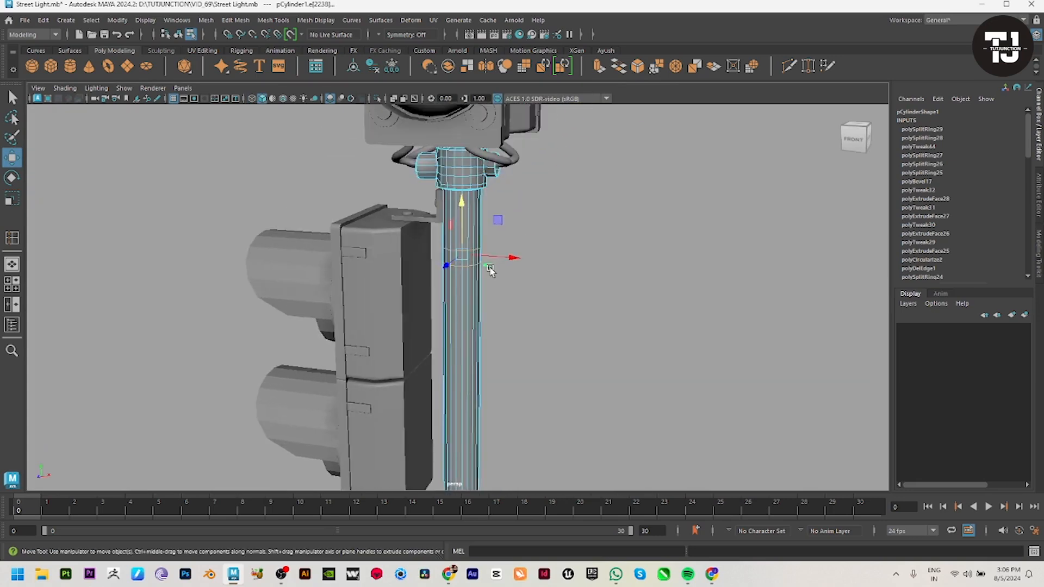
Step: Create a separate band mesh from the full ring of pole faces between the two new edge loops
key(f)
alt+right_drag(629, 315, 496, 317)
right_drag(495, 317, 495, 456)
click(451, 344)
shift+click(479, 352)
shift+double_click(479, 352)
shift+right_drag(654, 221, 656, 421)
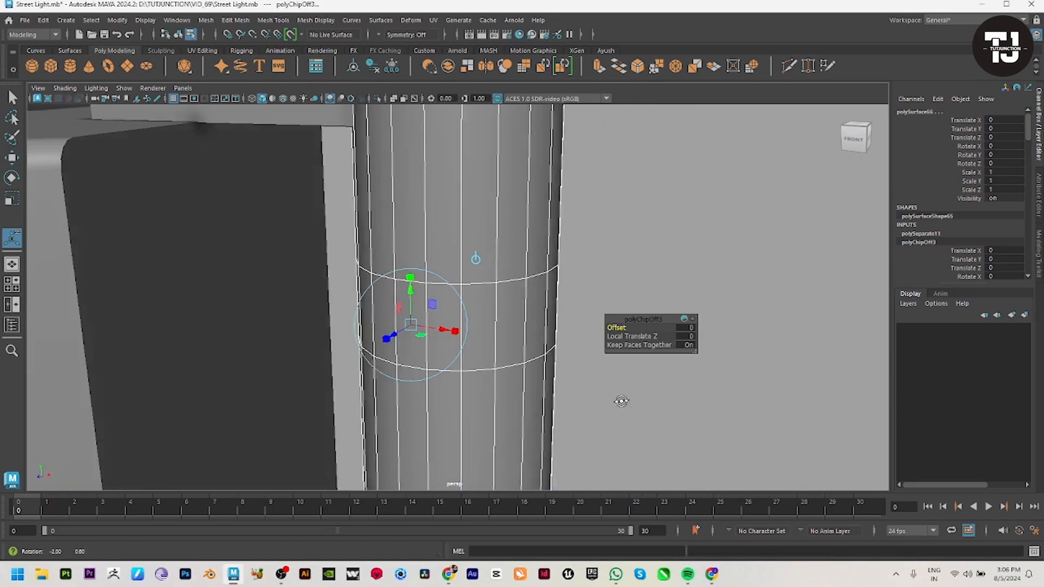
alt+drag(621, 401, 598, 397)
key(w)
key(F8)
click(543, 348)
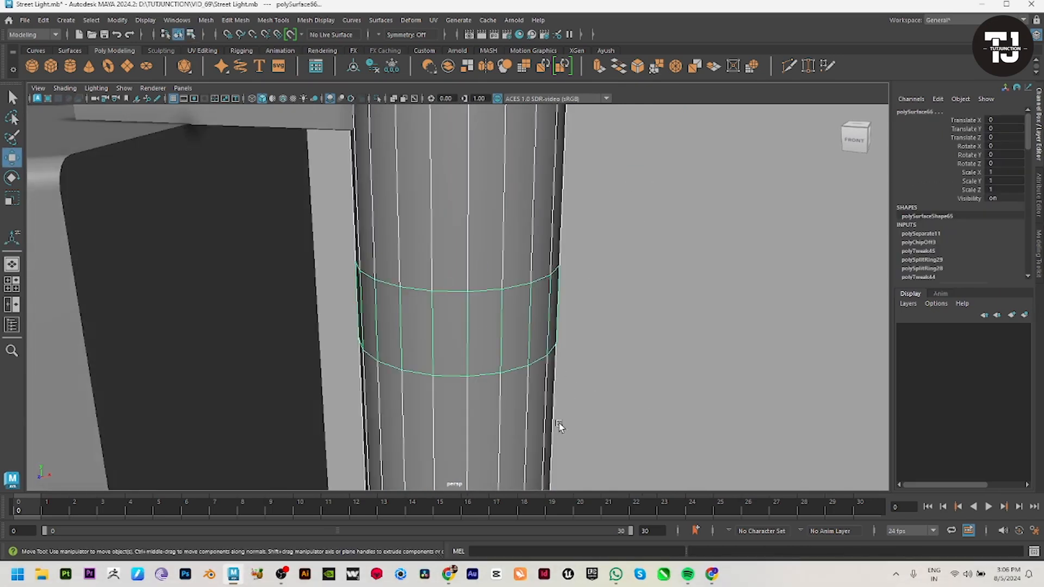
Step: Scale all faces of the band outward so it sits slightly larger than the pole
alt+drag(753, 345, 629, 415)
key(ctrl+F11)
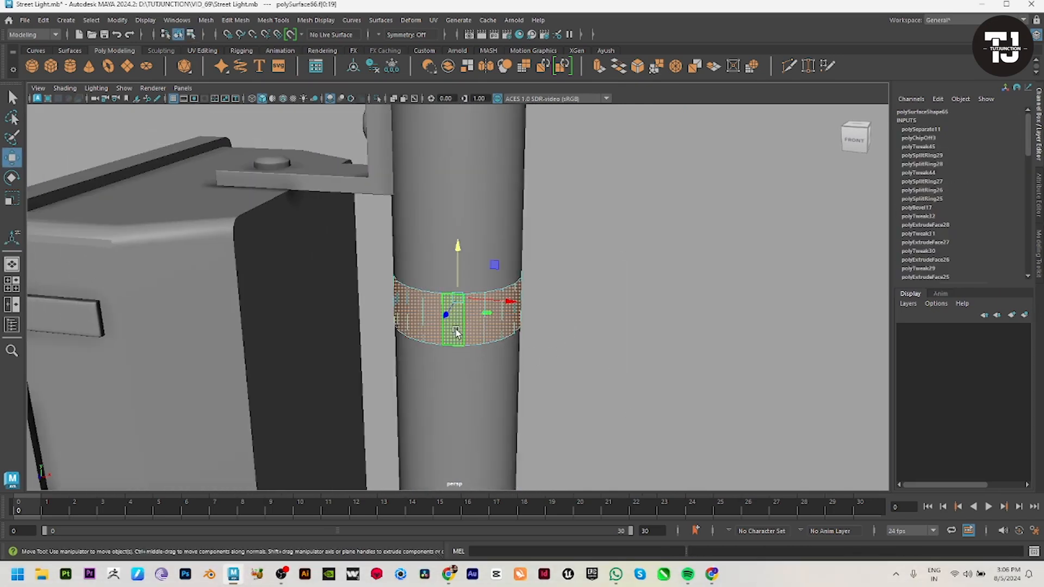
key(r)
alt+drag(567, 315, 545, 310)
key(F8)
click(172, 322)
alt+drag(375, 337, 606, 319)
Step: Isolate the band and delete two adjacent faces on each of its opposite sides, splitting it into two halves
click(461, 347)
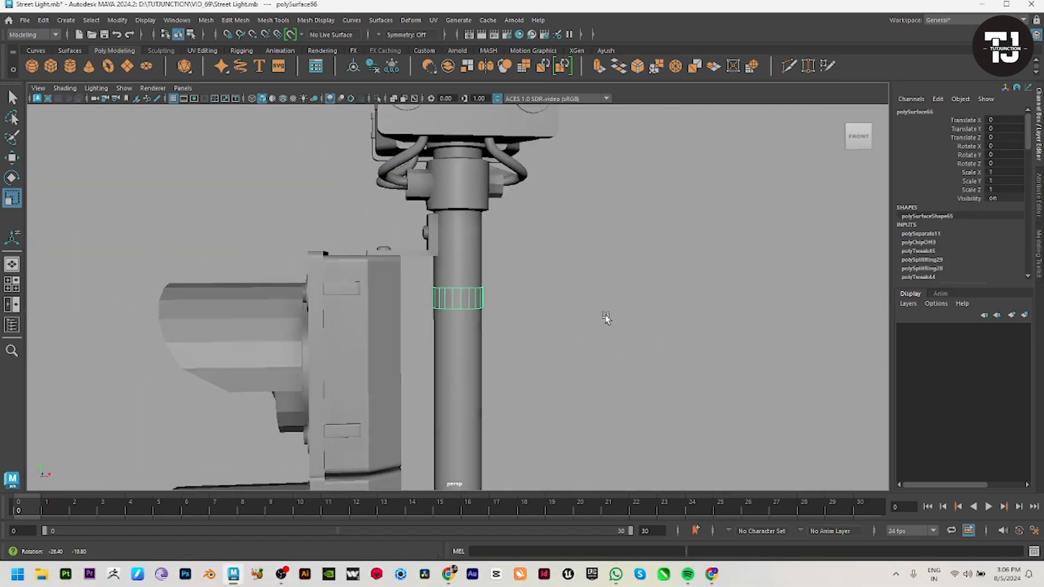
click(379, 100)
alt+drag(384, 132, 570, 353)
scroll(634, 485, up, 2)
key(F10)
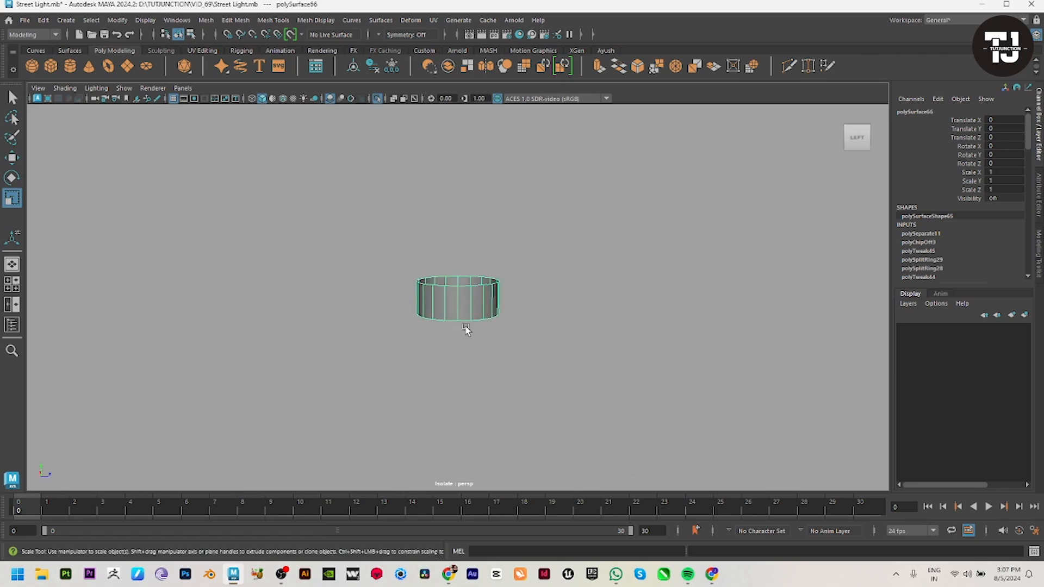
click(456, 294)
alt+drag(456, 294, 473, 276)
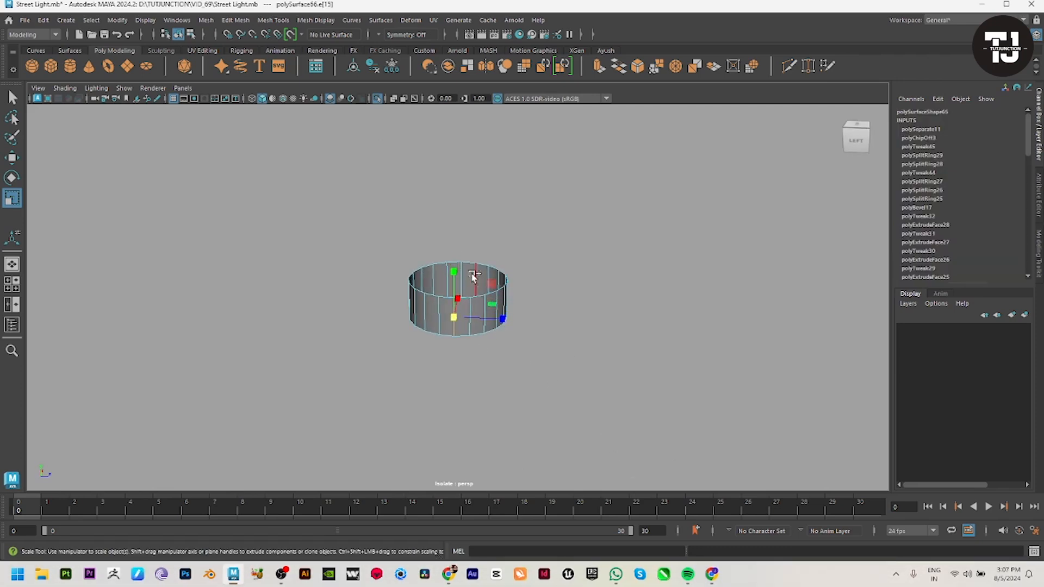
shift+right_drag(537, 216, 496, 260)
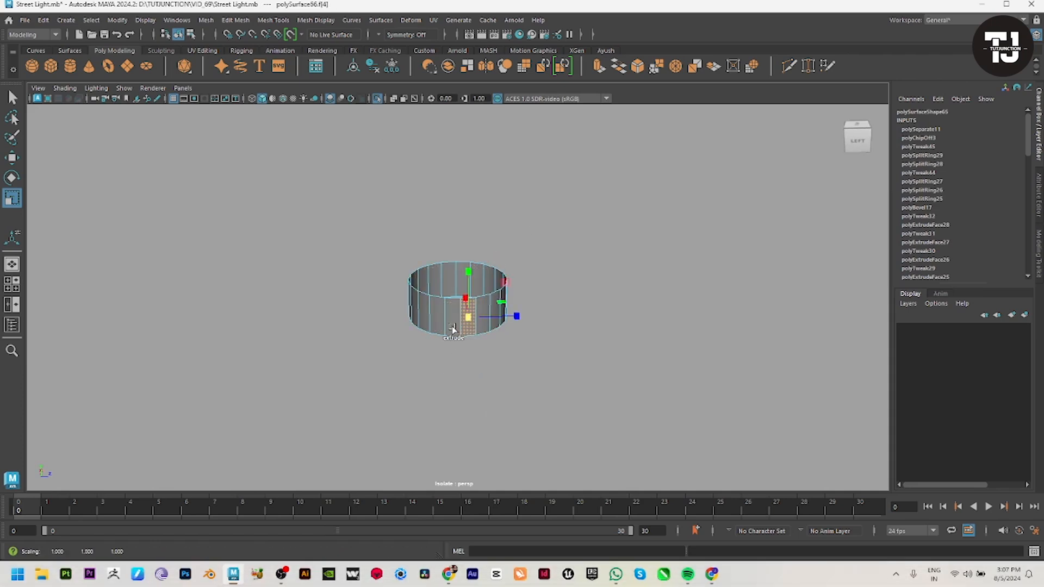
key(Delete)
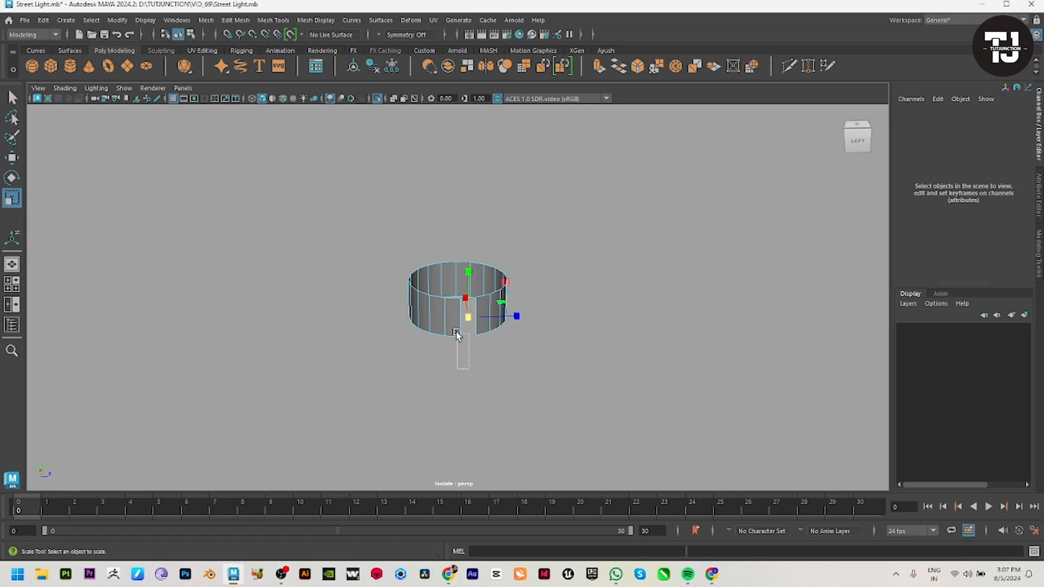
click(455, 318)
key(Delete)
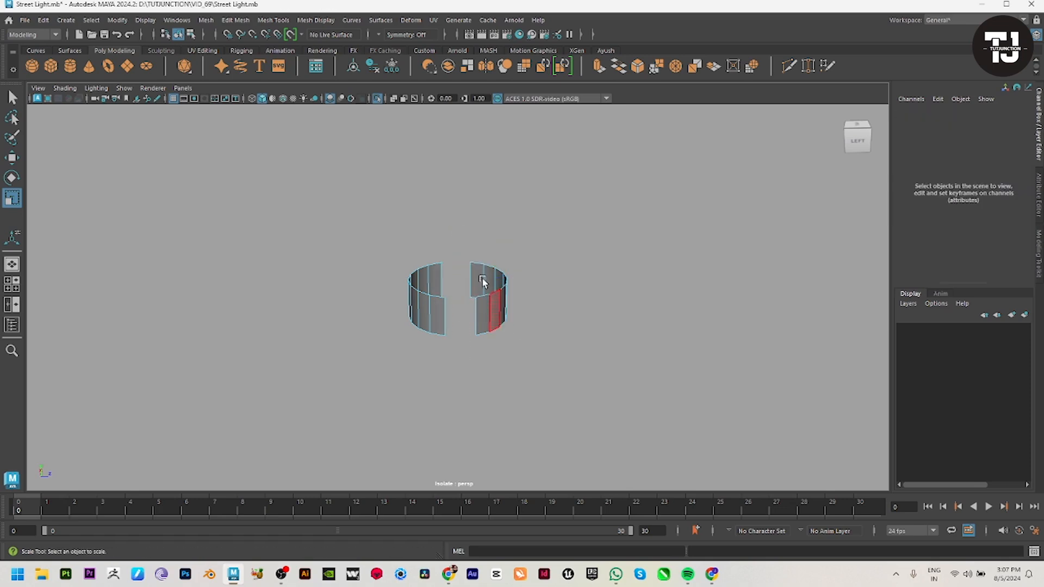
Step: Extrude the open vertical edges of both band halves and scale them outward along X into flat flanges
alt+drag(493, 308, 427, 340)
click(468, 323)
shift+click(428, 337)
key(ctrl+e)
key(r)
drag(503, 303, 482, 331)
Step: Extrude all faces of the clamp halves with a Local Translate Z of -0.032 to give them thickness
double_click(482, 331)
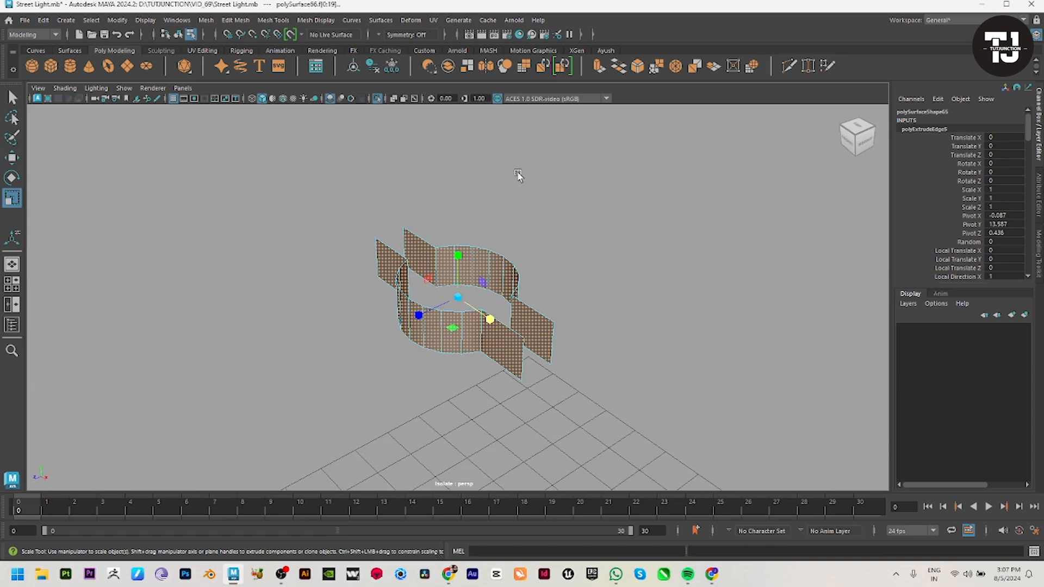
key(ctrl+e)
alt+drag(517, 175, 468, 301)
drag(367, 317, 428, 270)
Step: Select the top, bottom and corner edge loops around both clamp halves, including their flange ends
scroll(462, 302, up, 5)
alt+drag(461, 302, 424, 361)
right_drag(424, 360, 413, 315)
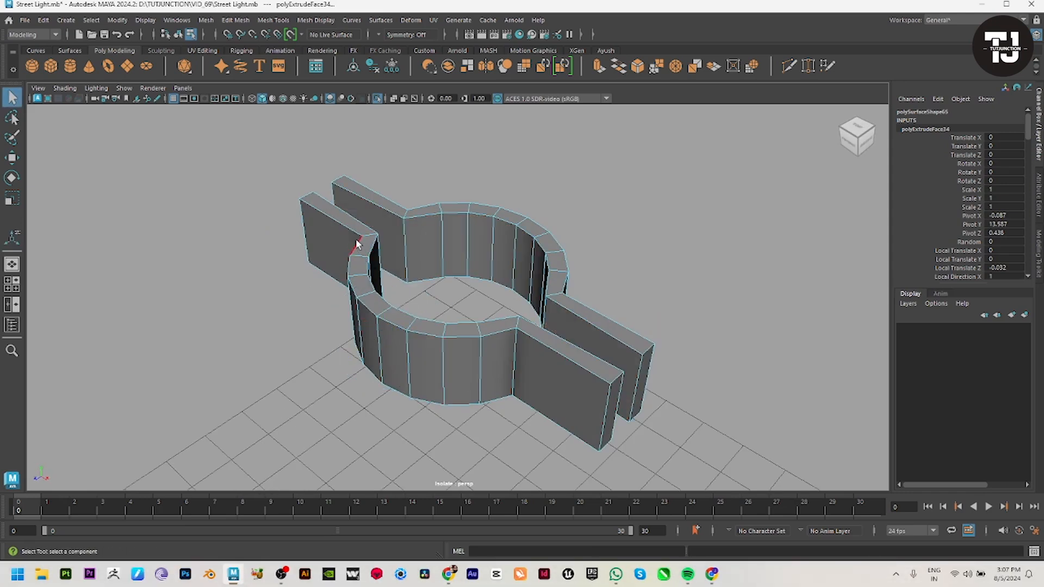
click(336, 219)
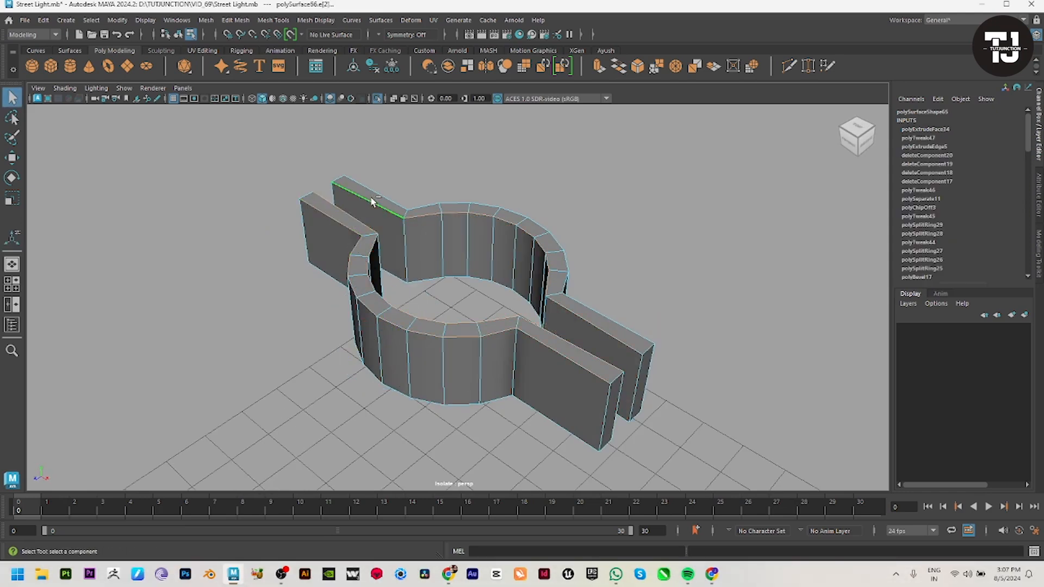
alt+drag(596, 345, 534, 302)
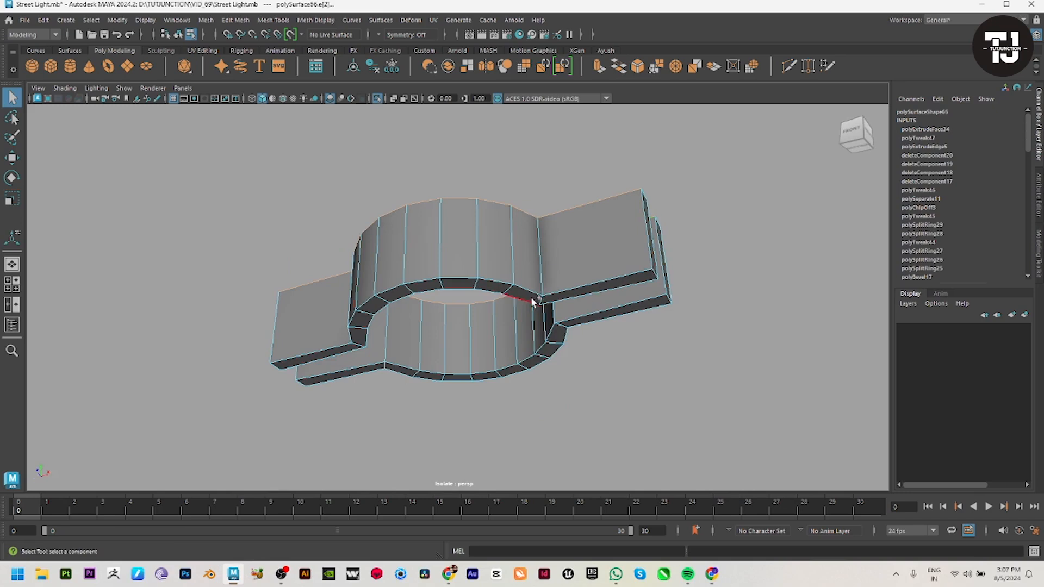
alt+drag(672, 254, 610, 212)
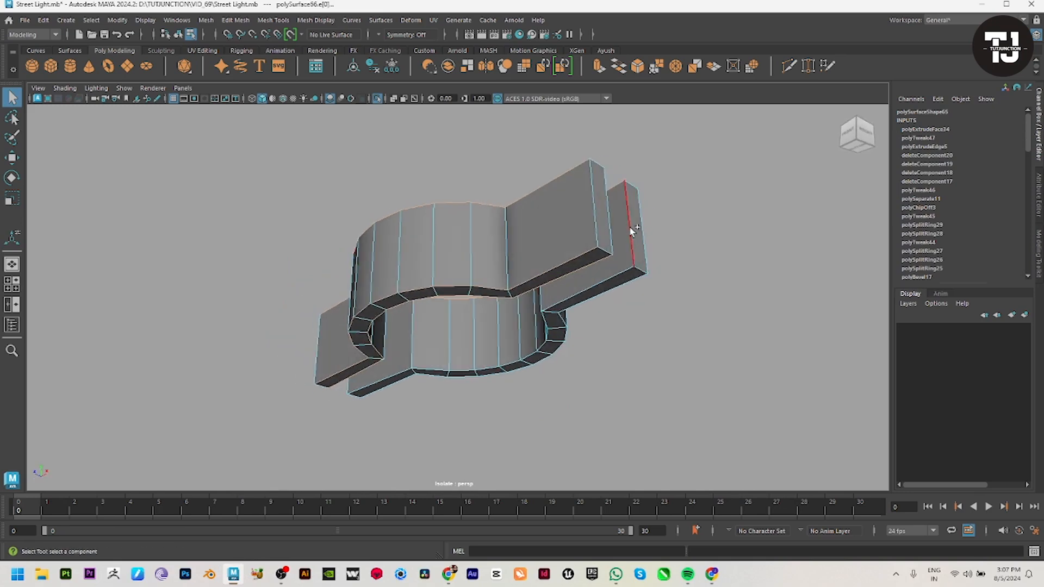
click(609, 212)
alt+drag(742, 299, 516, 308)
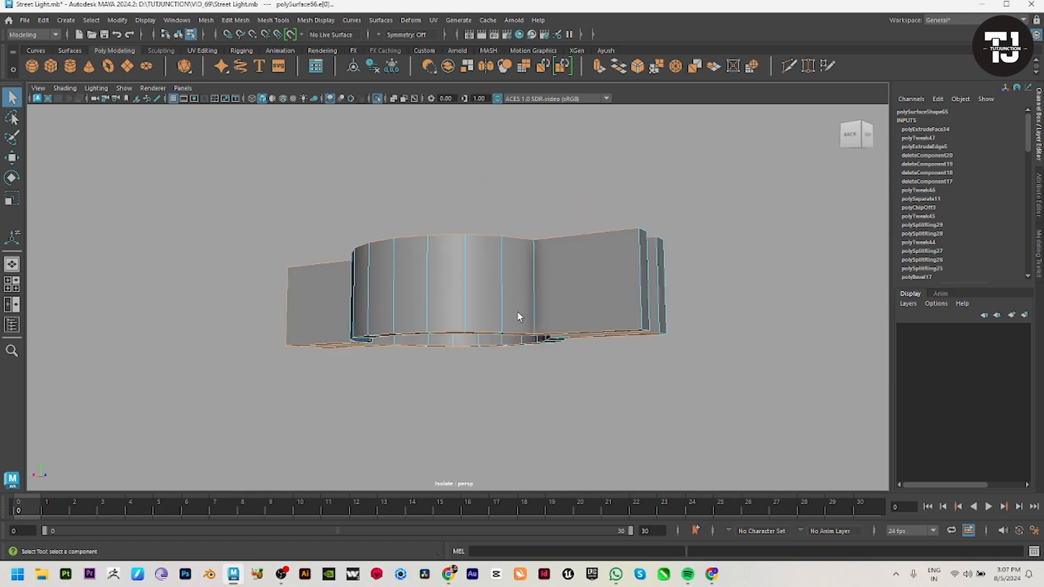
alt+drag(363, 305, 556, 357)
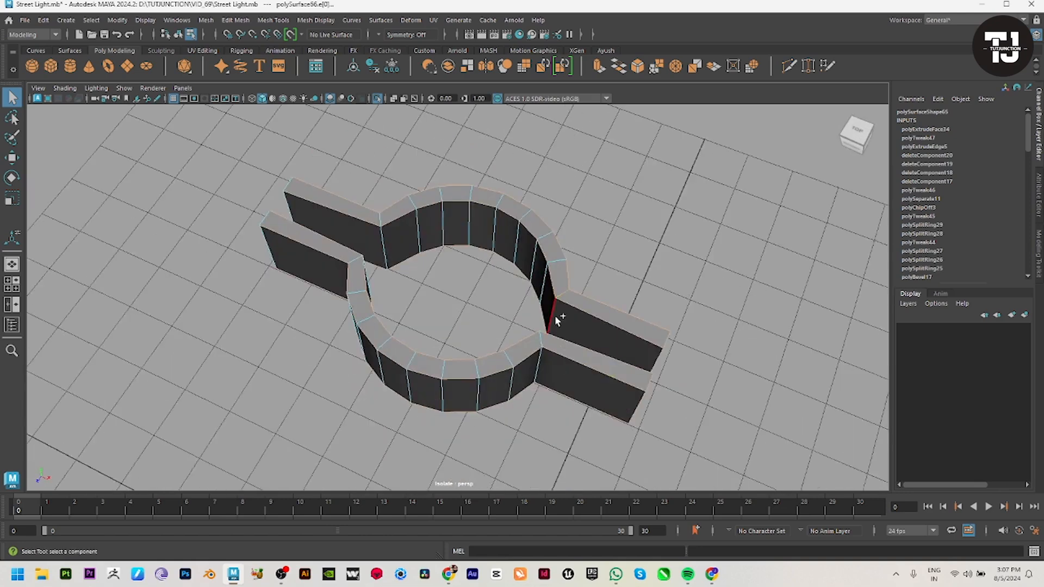
alt+drag(516, 361, 552, 360)
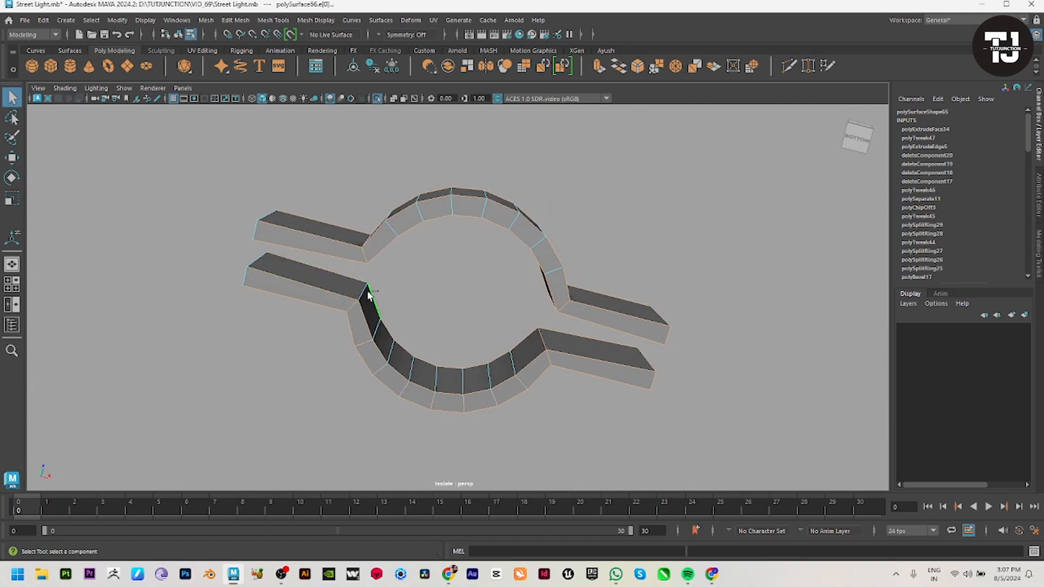
alt+drag(362, 294, 557, 375)
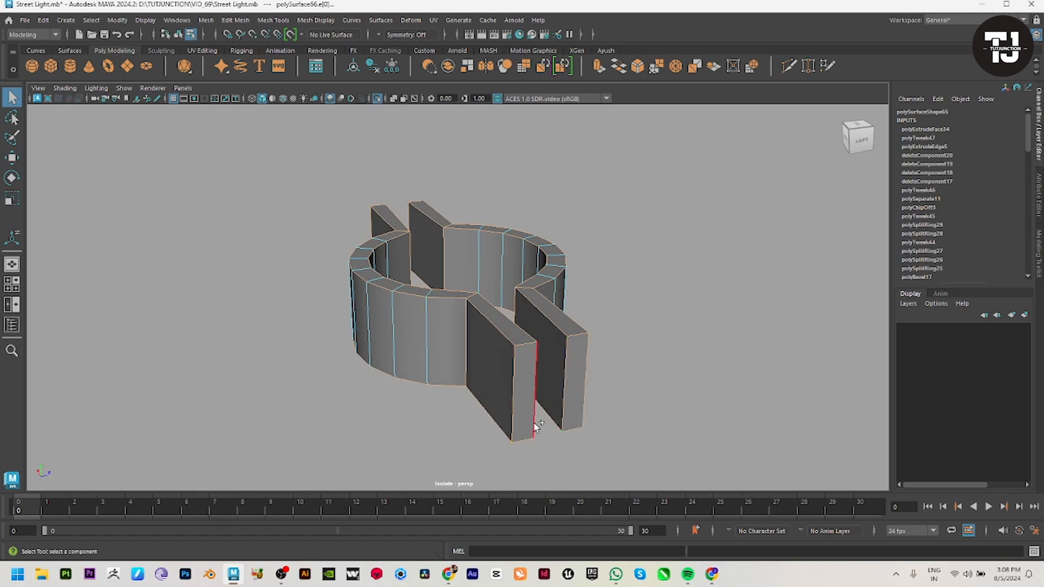
alt+drag(588, 452, 586, 294)
Step: Try bevelling the selected clamp edges with a fraction of 0.143 and preview both halves smoothed
shift+right_drag(586, 281, 641, 279)
alt+drag(584, 324, 436, 332)
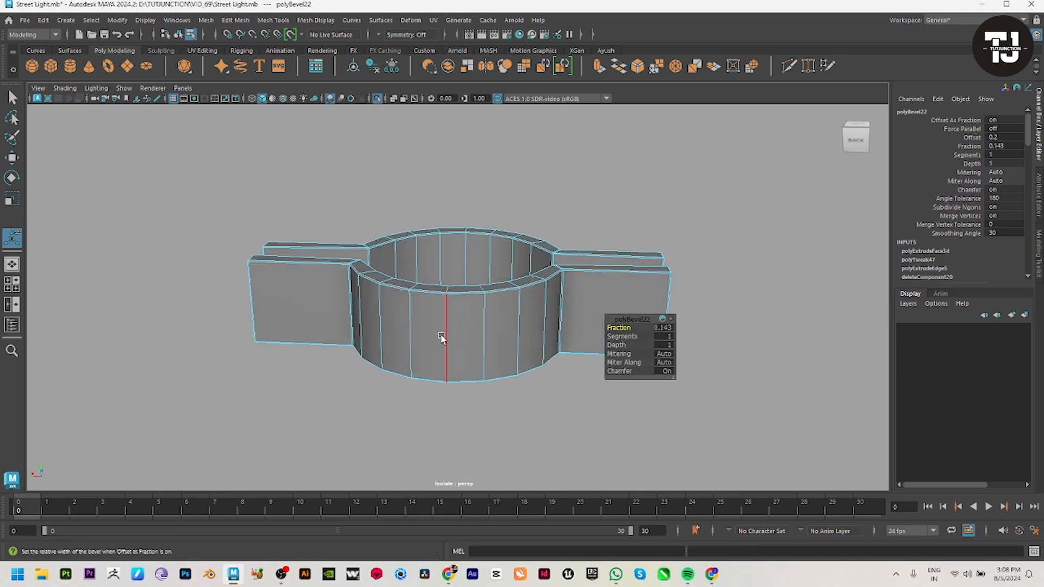
key(q)
right_drag(541, 302, 587, 263)
alt+drag(587, 262, 603, 296)
click(654, 319)
click(606, 364)
scroll(474, 351, down, 4)
alt+drag(473, 351, 556, 296)
click(549, 307)
Step: Undo the clamp bevel back to the edge selection and turn off the smooth preview
key(ctrl+z)
key(ctrl+z)
key(ctrl+z)
key(ctrl+z)
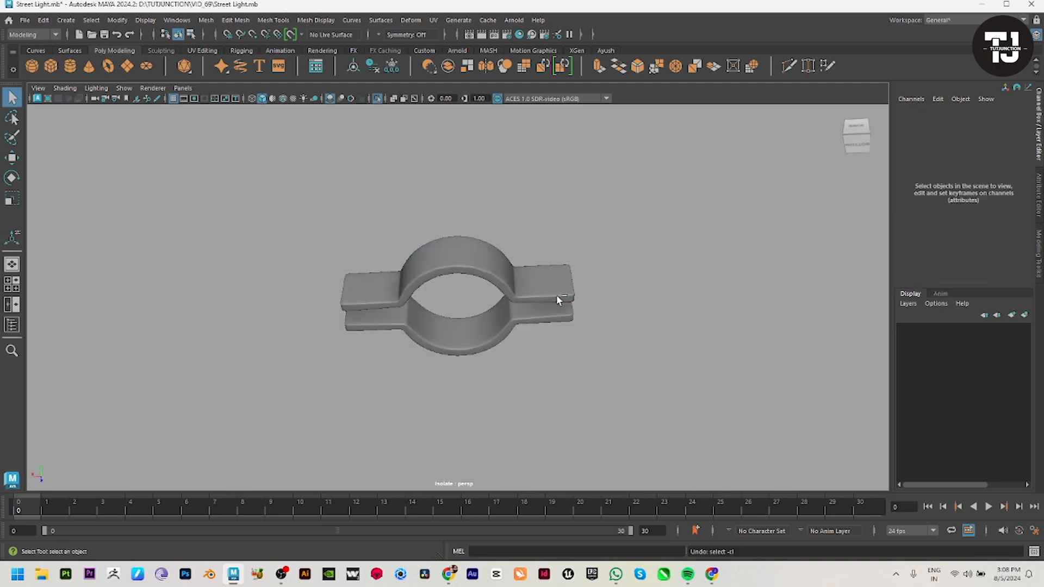
key(ctrl+z)
key(ctrl+z)
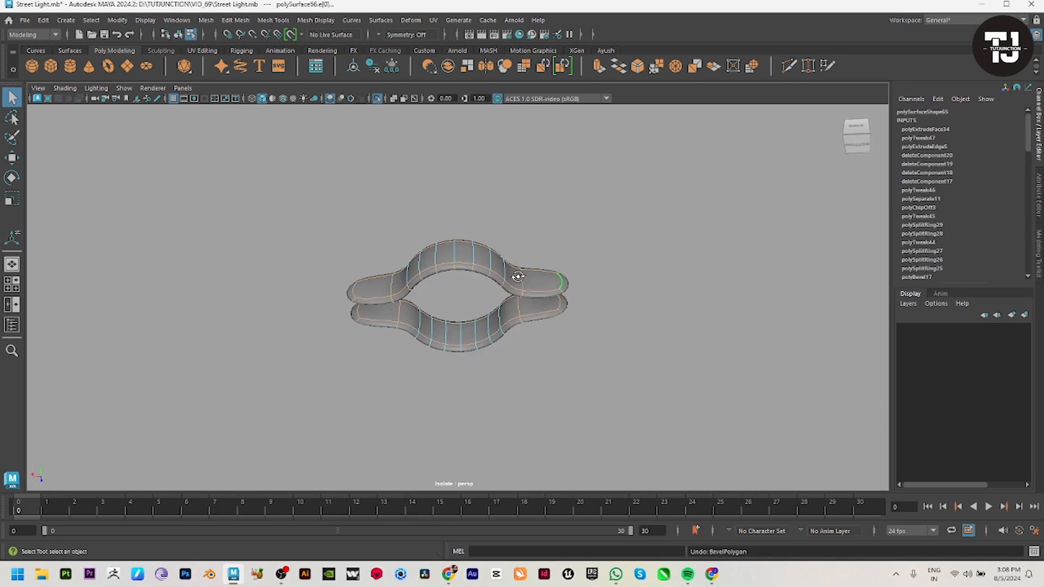
key(1)
Step: Bevel the selected edges of both clamp halves with a reduced fraction and turn on smooth preview
alt+drag(519, 281, 530, 280)
scroll(535, 291, up, 3)
alt+drag(554, 322, 508, 268)
scroll(505, 268, up, 4)
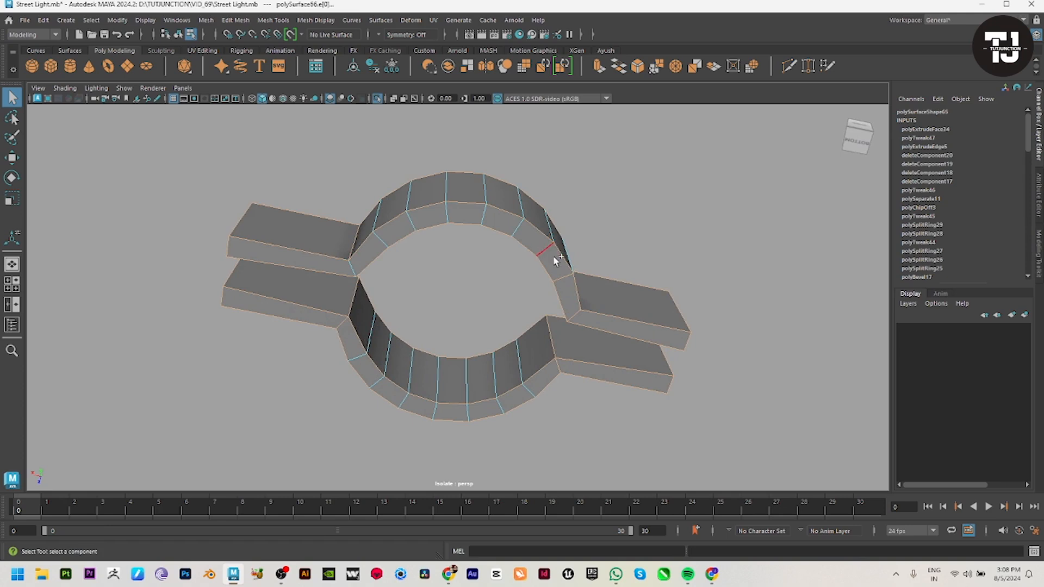
shift+right_click(669, 217)
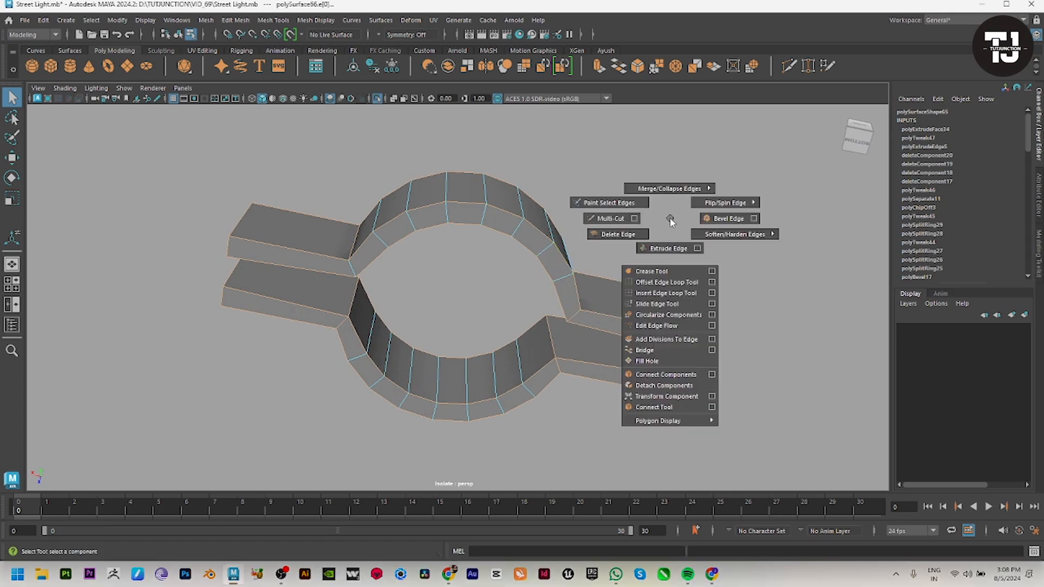
shift+right_drag(691, 220, 705, 219)
alt+drag(610, 265, 586, 357)
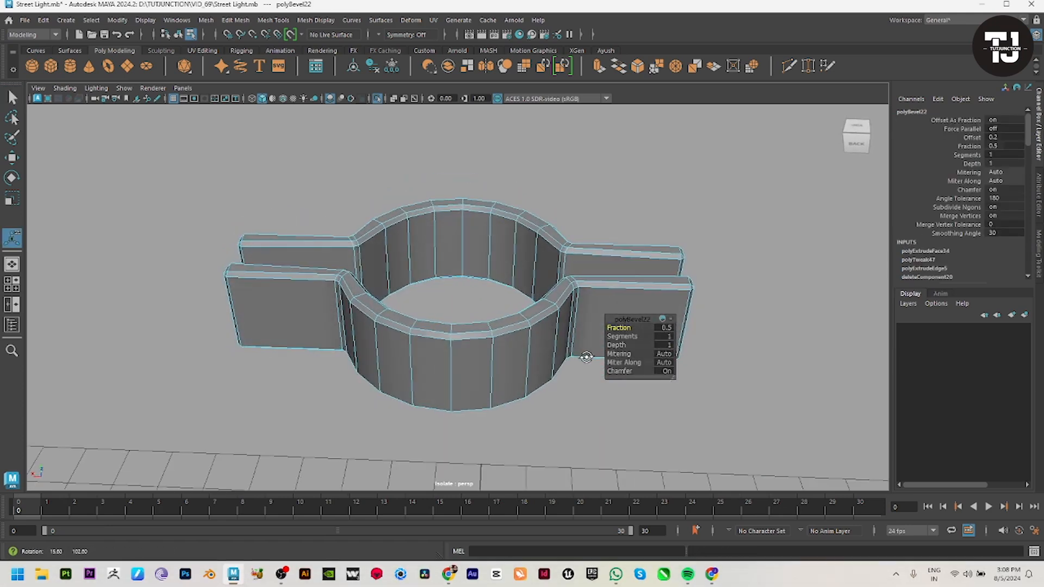
drag(620, 327, 391, 330)
key(w)
key(3)
key(F8)
click(596, 402)
scroll(484, 372, down, 5)
alt+drag(484, 373, 808, 343)
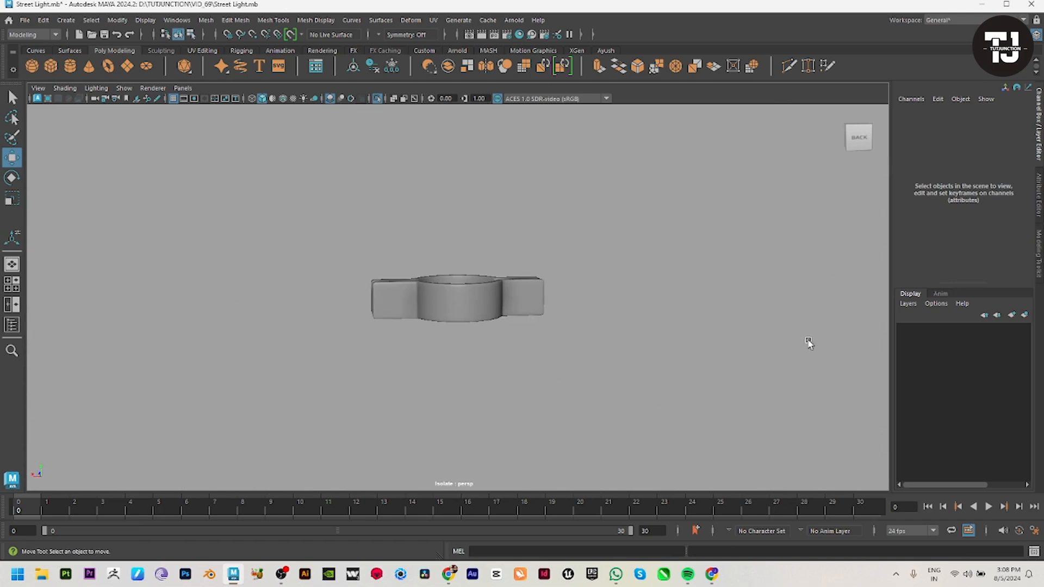
Step: Exit isolation, centre the pivot of the clamp and scale it slightly around the pole
click(384, 99)
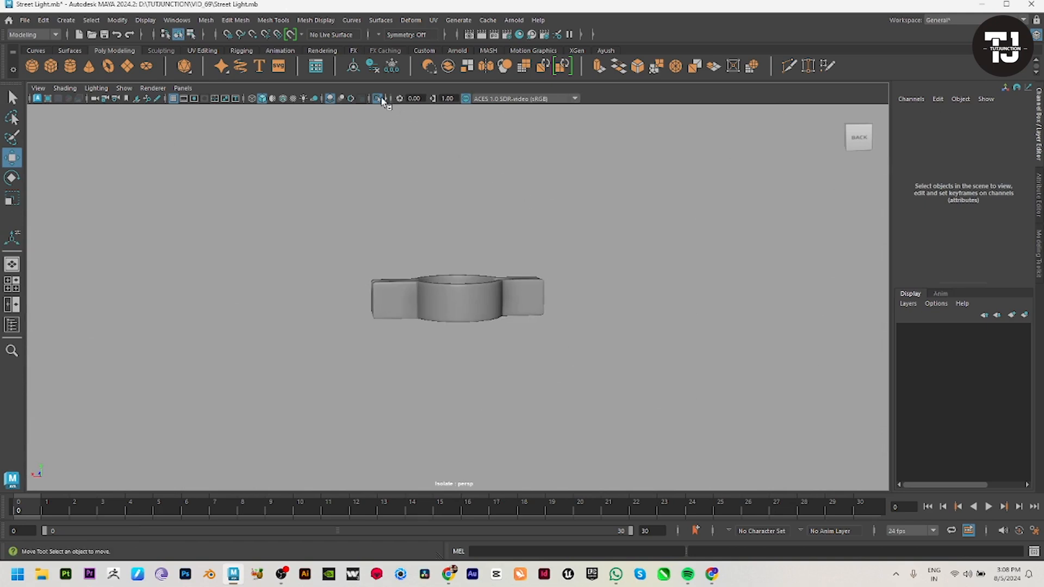
click(379, 98)
alt+drag(631, 263, 766, 302)
click(598, 304)
alt+drag(599, 305, 614, 278)
alt+right_drag(614, 277, 723, 435)
click(537, 350)
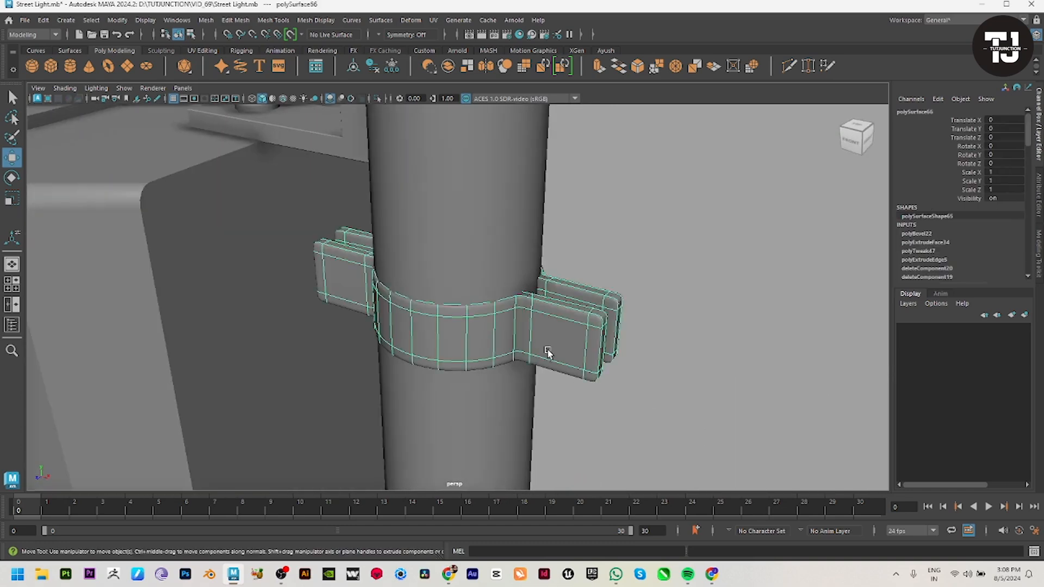
alt+drag(537, 354, 502, 359)
key(r)
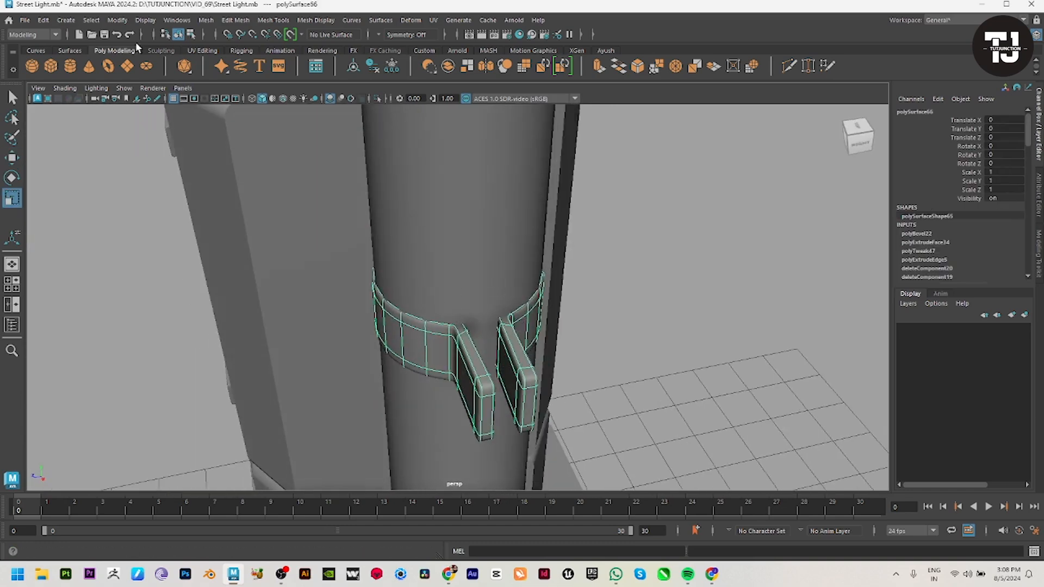
click(117, 20)
click(157, 101)
drag(413, 305, 411, 306)
alt+drag(414, 307, 508, 296)
click(641, 368)
Step: Examine the clamp's placement on the pole against the signal housings and the rest of the traffic light
alt+drag(641, 368, 427, 334)
scroll(163, 317, down, 5)
scroll(428, 333, up, 2)
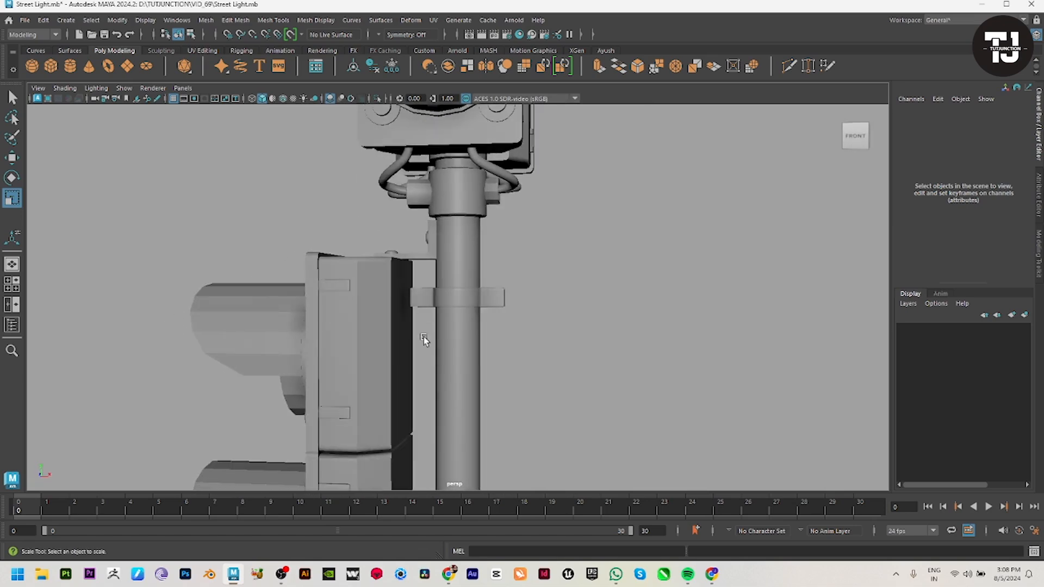
key(space)
key(space)
scroll(573, 462, up, 1)
key(space)
key(space)
alt+drag(462, 305, 442, 263)
scroll(474, 310, down, 4)
alt+middle_drag(442, 263, 483, 307)
scroll(461, 271, down, 2)
alt+middle_drag(461, 270, 482, 362)
alt+drag(445, 279, 464, 288)
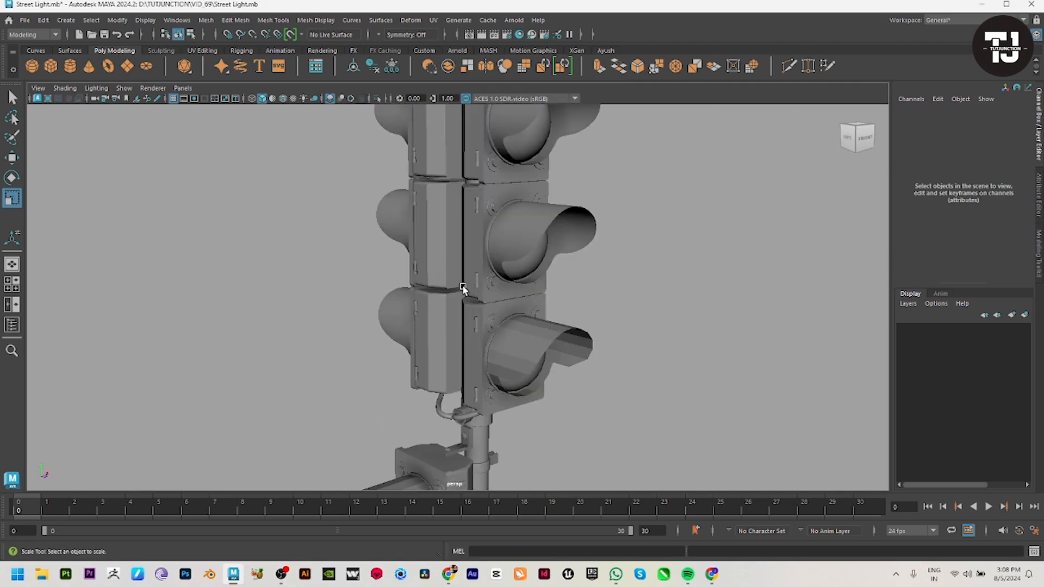
Step: Draw a polygon cylinder about 0.041 in radius and 0.056 high on the clamp's left flange in the front view
click(69, 64)
key(space)
key(space)
scroll(505, 310, up, 5)
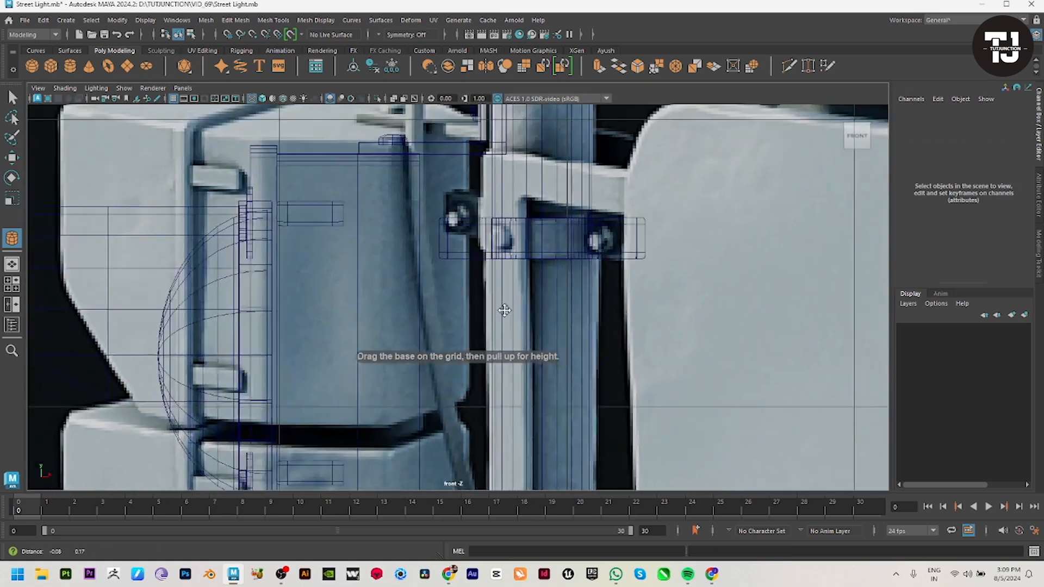
scroll(504, 310, down, 3)
key(5)
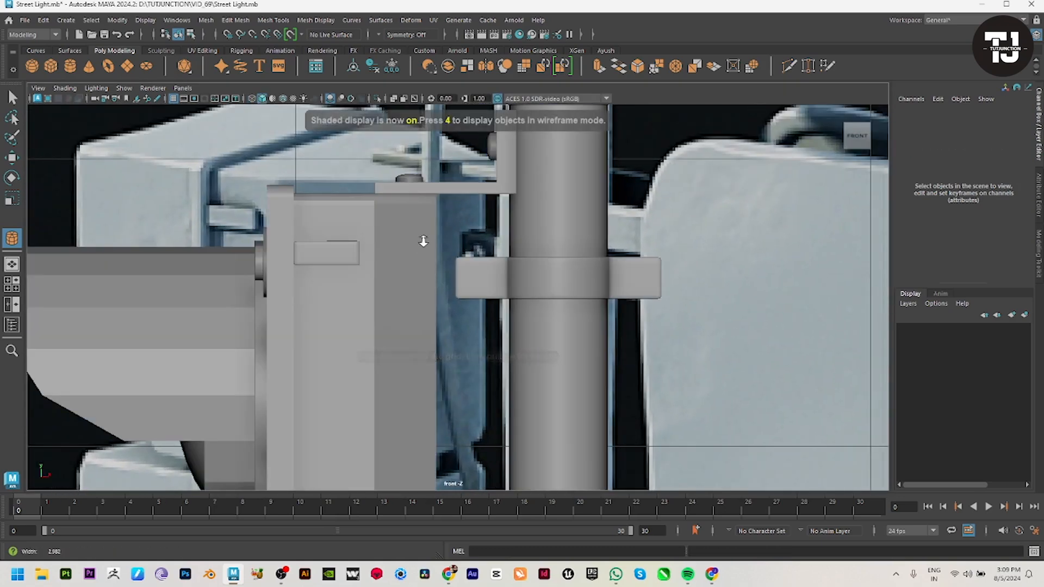
scroll(559, 326, up, 3)
key(4)
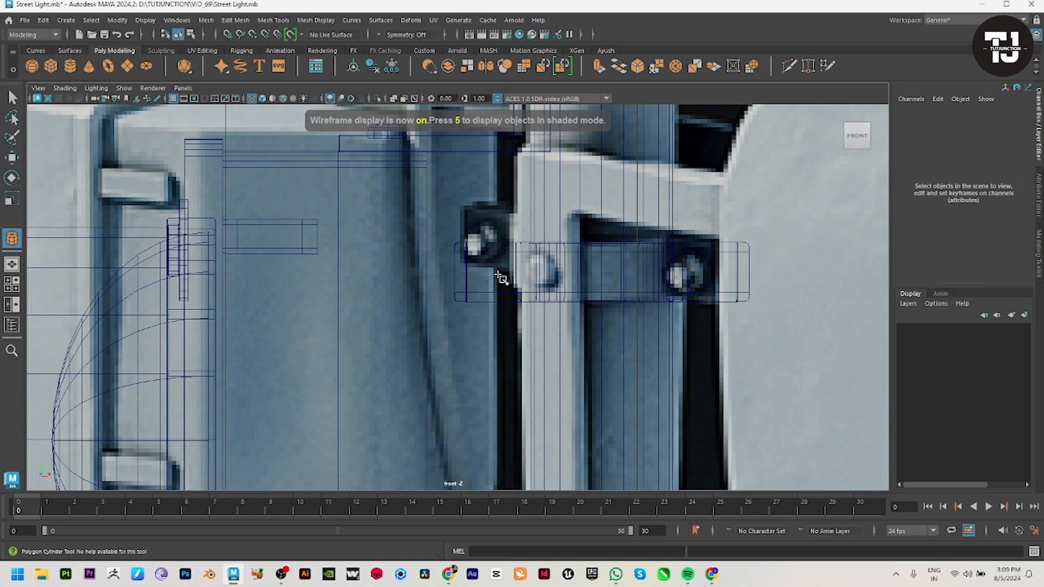
drag(509, 279, 765, 326)
key(space)
key(space)
Step: Set the cylinder's Subdivisions Axis to 6 and Subdivisions Caps to 0
key(f)
alt+right_drag(641, 361, 163, 283)
alt+drag(375, 271, 442, 319)
alt+right_drag(442, 319, 491, 340)
alt+drag(491, 340, 519, 311)
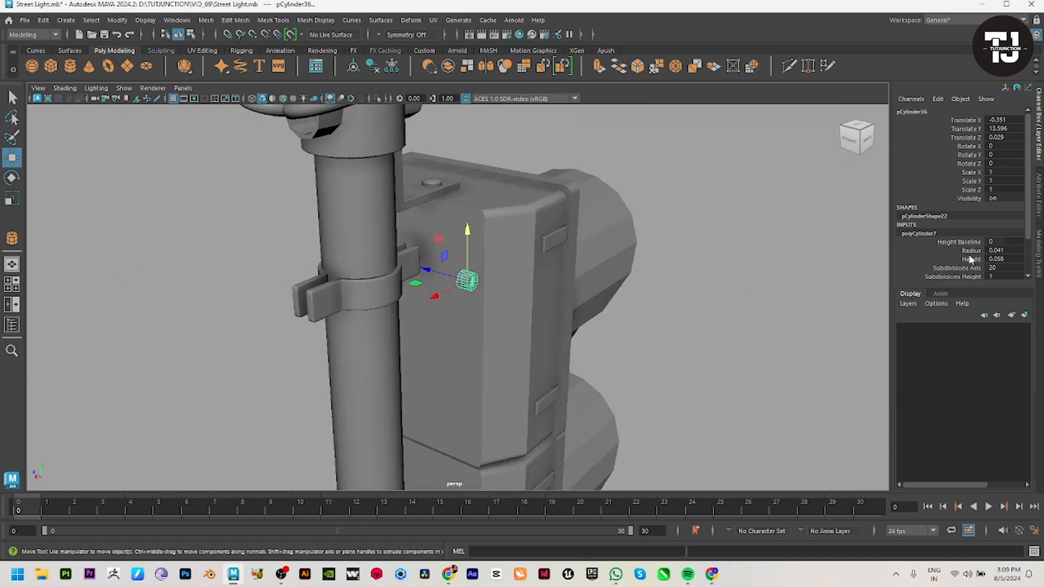
click(997, 268)
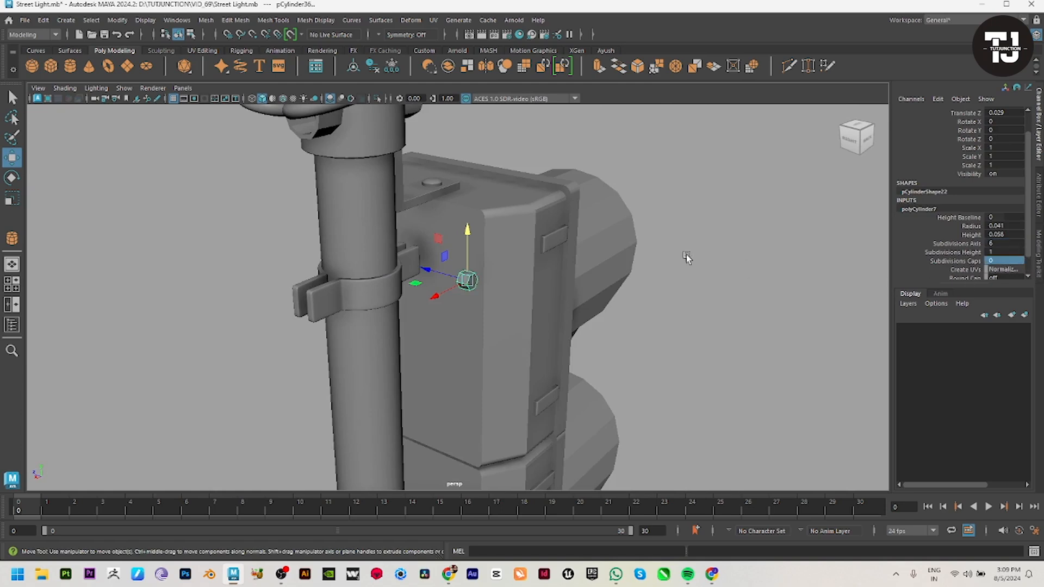
Step: Extrude and scale down the hexagonal cylinder's end face, and extrude it again into a long bolt shank
alt+drag(423, 284, 462, 298)
alt+right_drag(462, 298, 570, 326)
alt+drag(506, 305, 489, 250)
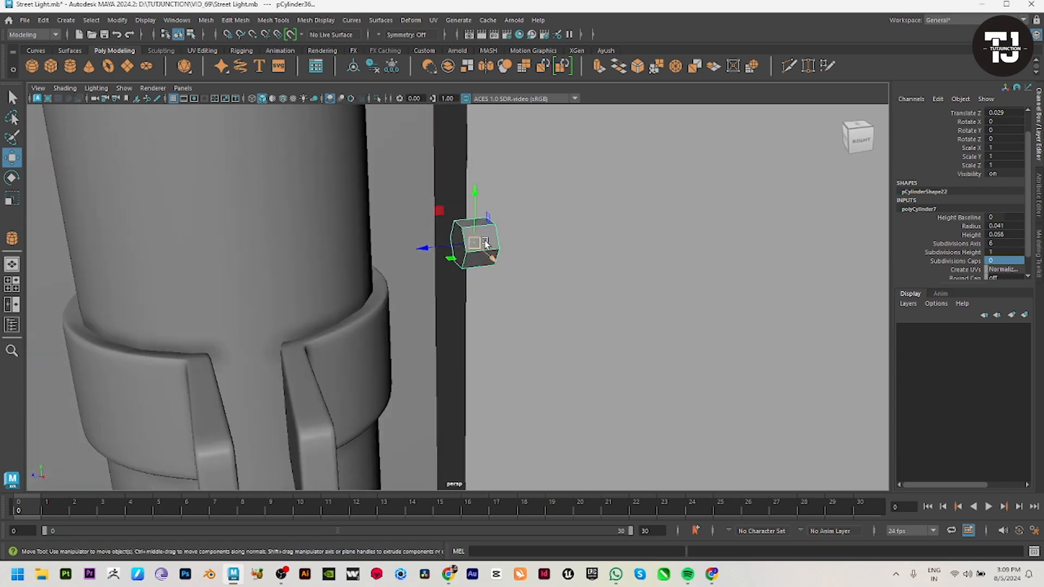
right_drag(489, 249, 489, 285)
click(459, 247)
alt+drag(538, 286, 525, 287)
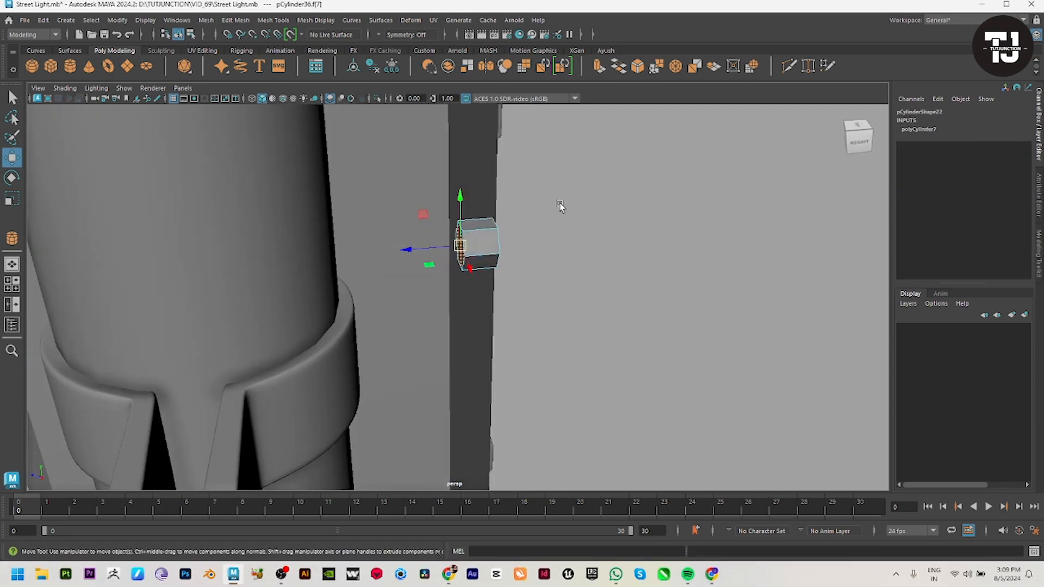
key(ctrl+e)
key(r)
drag(459, 246, 448, 247)
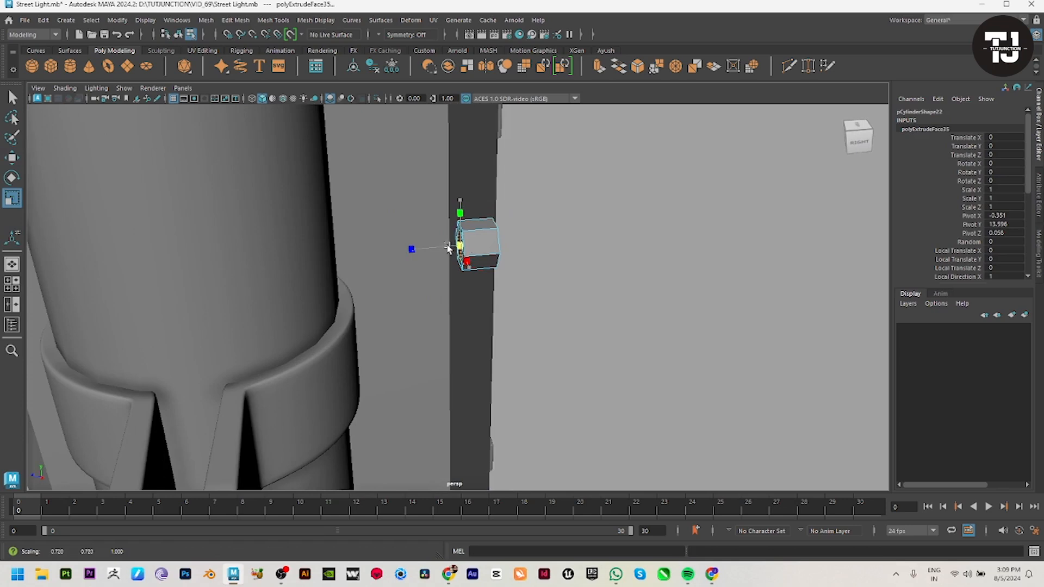
key(w)
key(ctrl+e)
key(w)
drag(431, 249, 198, 234)
key(3)
key(1)
alt+drag(305, 250, 305, 283)
drag(169, 319, 229, 311)
alt+drag(460, 316, 450, 275)
Step: Select the bolt's edges and bevel them with a reduced fraction
right_drag(479, 241, 520, 186)
alt+drag(445, 273, 399, 256)
key(F10)
drag(373, 172, 536, 304)
shift+right_drag(513, 184, 540, 186)
alt+drag(564, 215, 550, 211)
scroll(550, 210, up, 3)
drag(633, 325, 416, 330)
key(w)
right_drag(492, 247, 572, 156)
Step: Move the bolt along its axis so it passes through both layers of the clamp flange
scroll(444, 267, down, 3)
alt+drag(444, 268, 268, 254)
drag(308, 179, 416, 182)
scroll(418, 218, down, 3)
alt+drag(423, 238, 344, 246)
alt+drag(611, 289, 600, 284)
click(746, 324)
alt+drag(745, 348, 709, 329)
Step: Create a polygon pipe centred on the bolt in the front view and scale it uniformly to 0.082
click(66, 20)
mouse_move(83, 60)
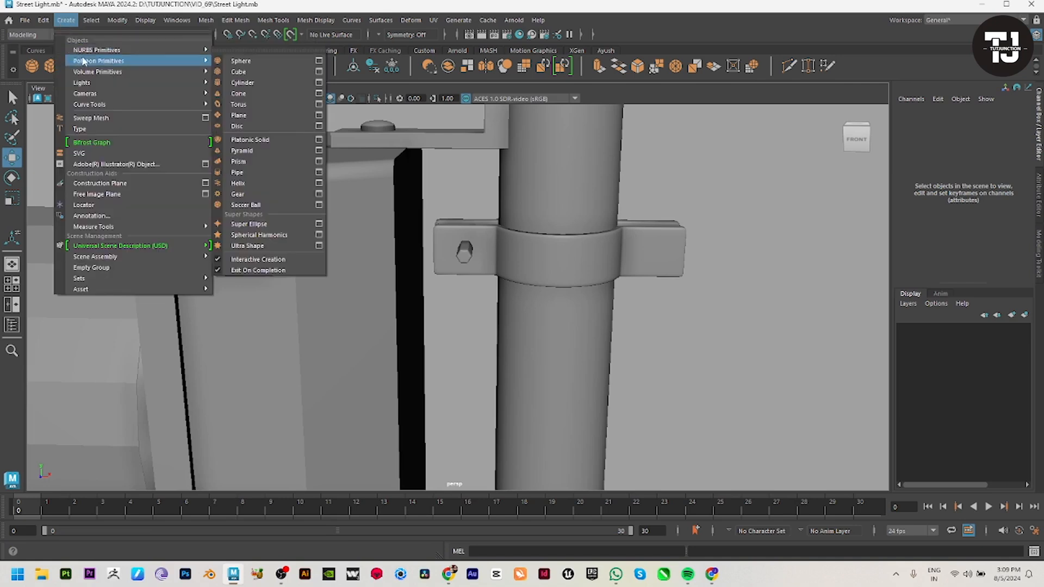
click(245, 173)
key(space)
drag(408, 299, 408, 395)
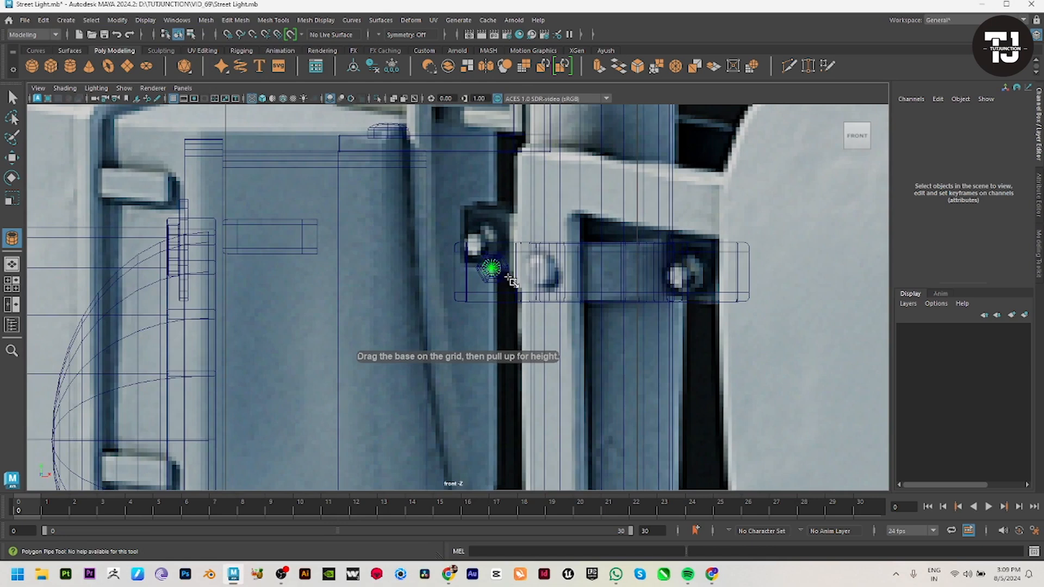
drag(523, 286, 648, 321)
middle_drag(524, 279, 200, 233)
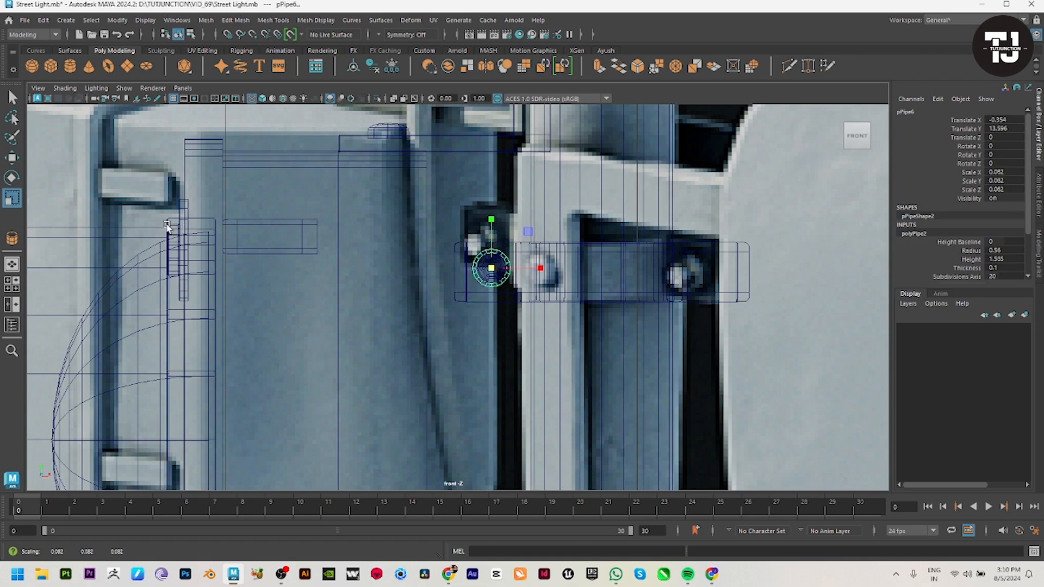
Step: Set the pipe's Subdivisions Axis to 6 to form a hexagonal nut and frame it in the perspective view
key(w)
text(6)
scroll(1007, 255, down, 3)
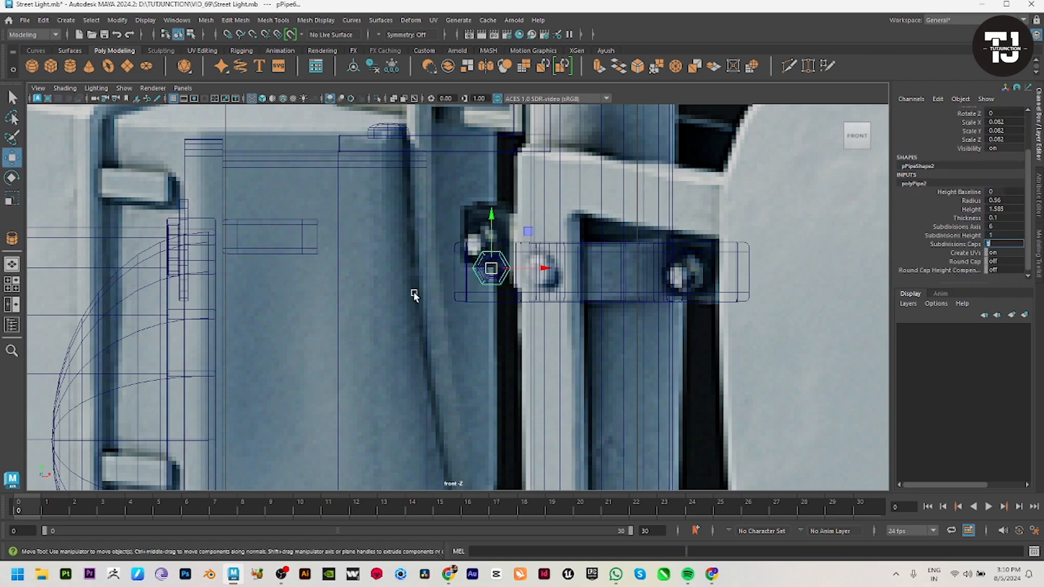
alt+right_drag(556, 239, 691, 214)
key(space)
drag(691, 214, 708, 182)
key(f)
alt+drag(531, 231, 587, 250)
alt+right_drag(587, 250, 0, 172)
key(f)
Step: Bevel the edges of the hexagonal nut and return to object selection
alt+drag(591, 357, 464, 352)
drag(657, 439, 658, 441)
shift+right_drag(591, 236, 642, 237)
alt+drag(528, 272, 377, 317)
scroll(491, 285, down, 4)
alt+drag(491, 284, 417, 271)
key(w)
key(F8)
Step: Scale the hexagonal nut uniformly to 0.045 and shift it slightly along X so it sits around the bolt
drag(458, 302, 855, 286)
alt+drag(665, 300, 753, 294)
key(f)
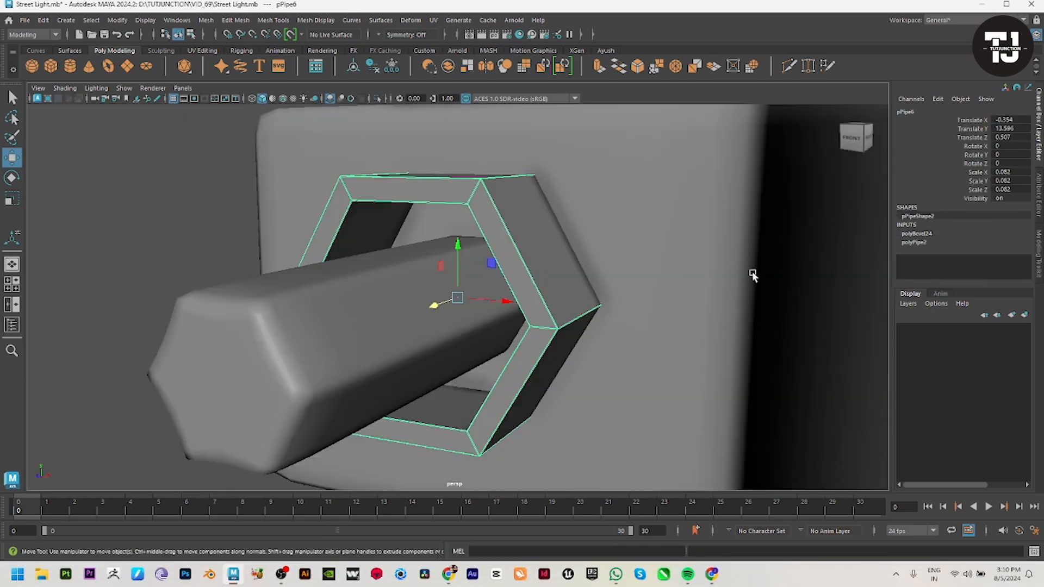
alt+right_drag(753, 275, 510, 317)
alt+drag(511, 317, 564, 385)
drag(459, 297, 516, 304)
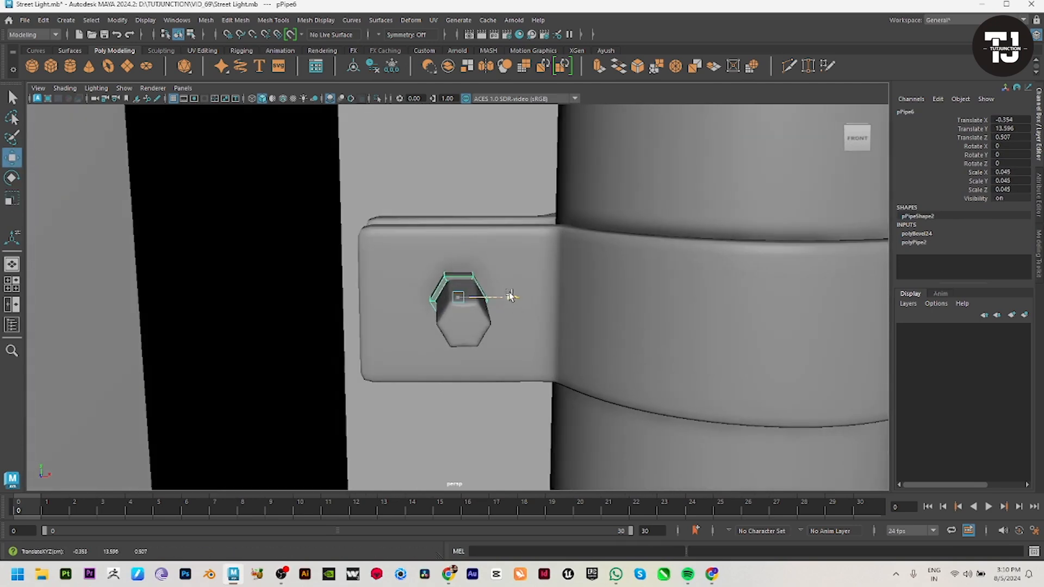
Step: Shorten the bolt by moving its protruding end vertices toward the nut on the clamp flange
alt+drag(510, 296, 474, 379)
right_drag(372, 357, 304, 353)
drag(234, 297, 490, 360)
drag(417, 452, 485, 391)
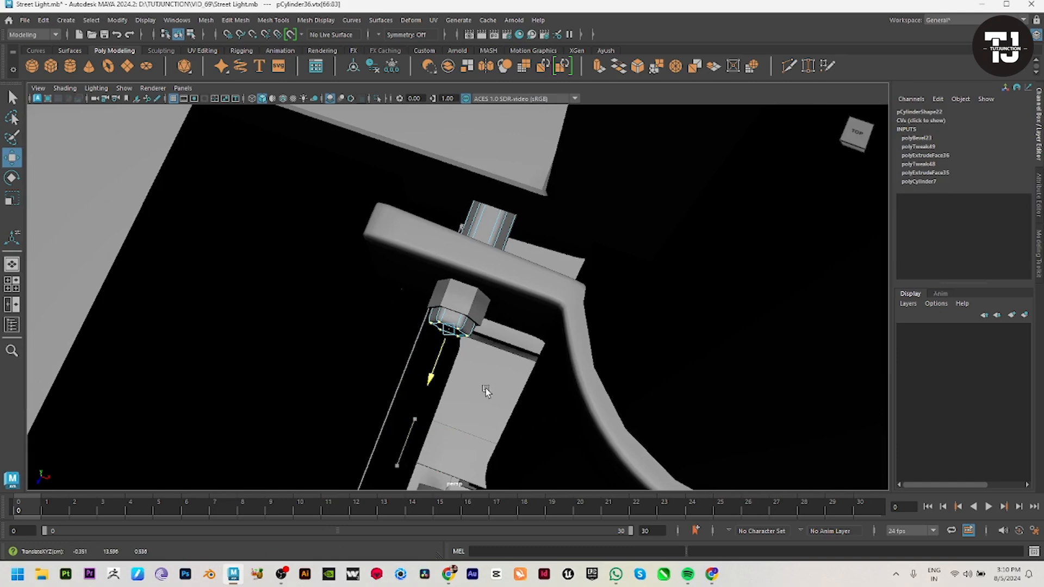
right_drag(485, 236, 525, 204)
Step: Adjust the vertices of the bolt's opposite end in the top view so the head seats against the flange
alt+right_drag(391, 266, 255, 320)
alt+drag(255, 321, 321, 209)
click(624, 361)
alt+drag(625, 361, 444, 329)
alt+drag(675, 249, 580, 289)
alt+right_drag(580, 288, 594, 415)
click(529, 342)
alt+drag(529, 343, 552, 352)
right_drag(550, 348, 492, 332)
alt+drag(492, 333, 557, 328)
key(space)
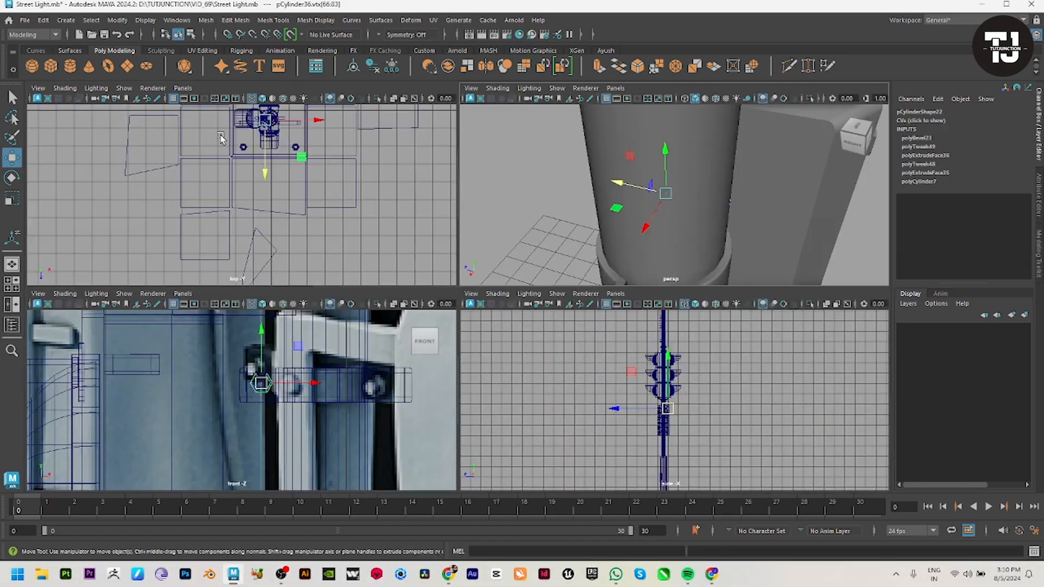
key(space)
alt+middle_drag(442, 219, 408, 368)
alt+right_drag(448, 316, 903, 476)
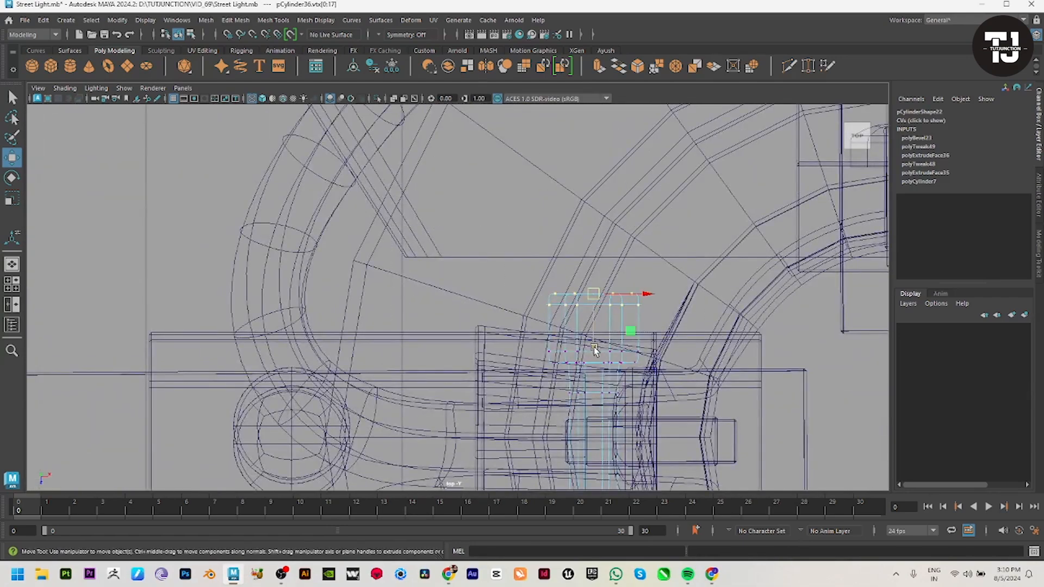
drag(596, 387, 597, 392)
key(space)
key(space)
alt+drag(674, 247, 424, 261)
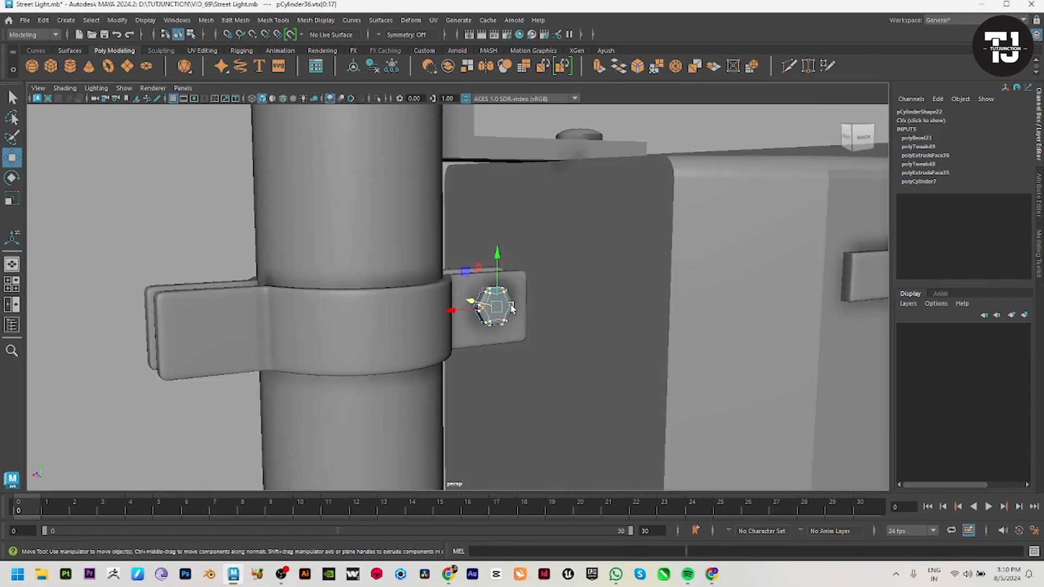
right_drag(510, 313, 586, 245)
click(118, 224)
Step: Combine the hexagonal nut and the bolt into a single mesh
scroll(425, 317, down, 3)
mouse_move(425, 318)
alt+mouse_down()
mouse_move(524, 341)
mouse_move(617, 330)
mouse_move(460, 326)
mouse_move(459, 307)
mouse_move(408, 314)
alt+mouse_up()
click(506, 305)
alt+right_drag(408, 311, 522, 321)
shift+click(467, 285)
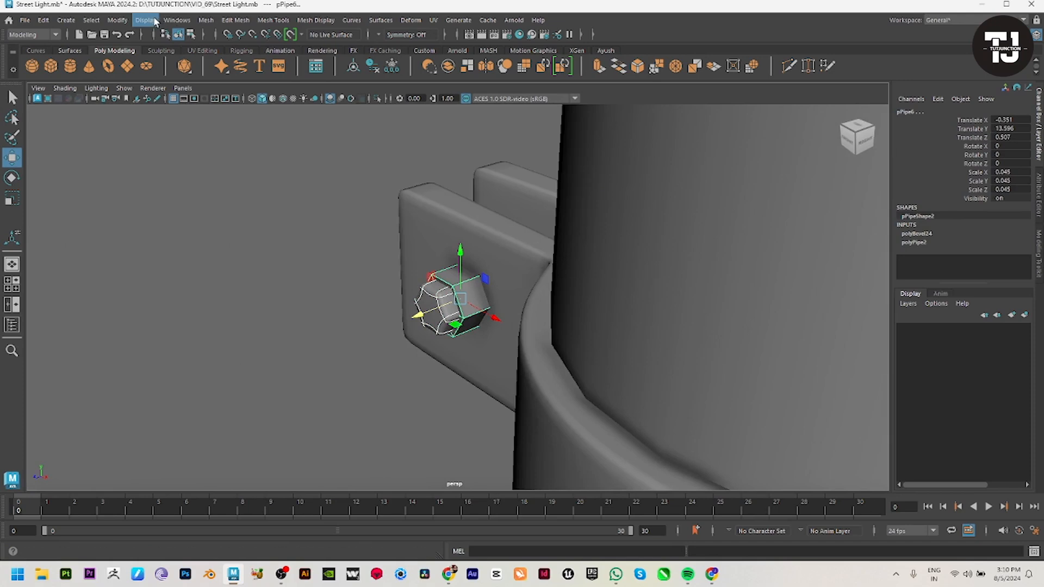
click(204, 20)
click(213, 61)
alt+right_drag(657, 296, 391, 306)
alt+drag(392, 305, 154, 315)
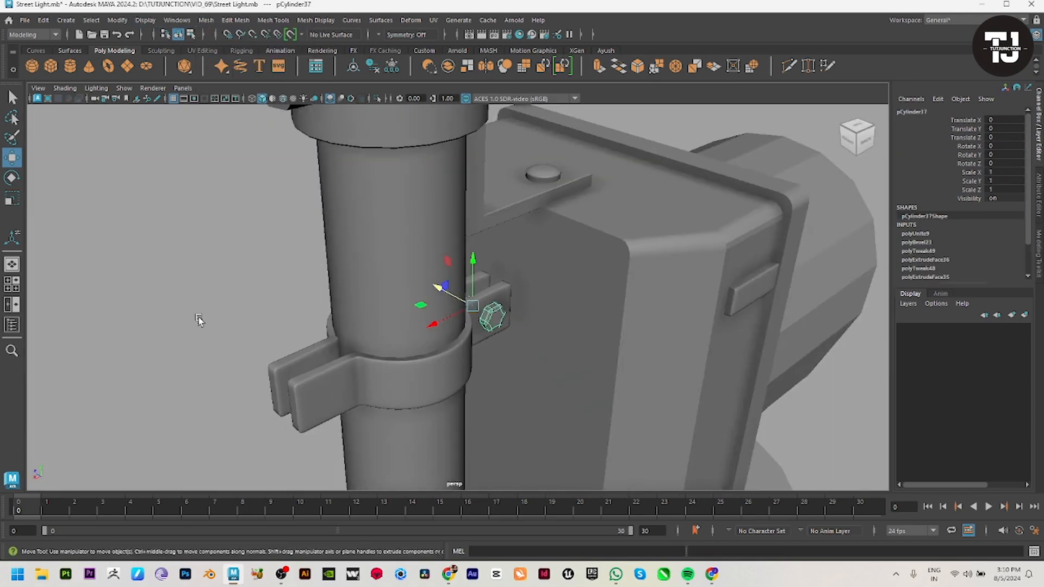
Step: Duplicate the combined bolt and move the copy to the clamp's opposite flange, with Translate X at 0.528
alt+drag(625, 353, 527, 330)
key(ctrl+d)
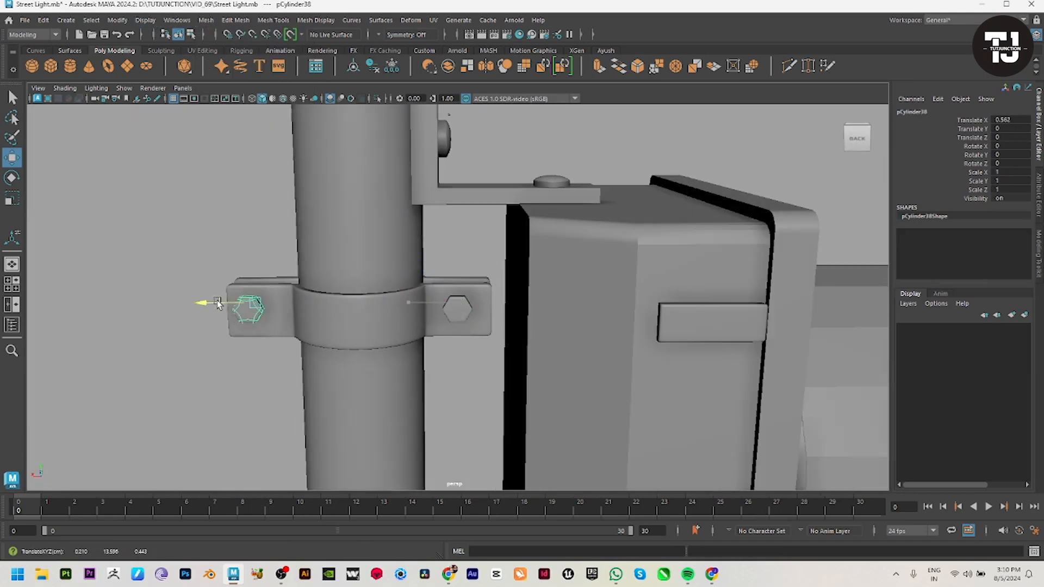
alt+drag(216, 341, 318, 380)
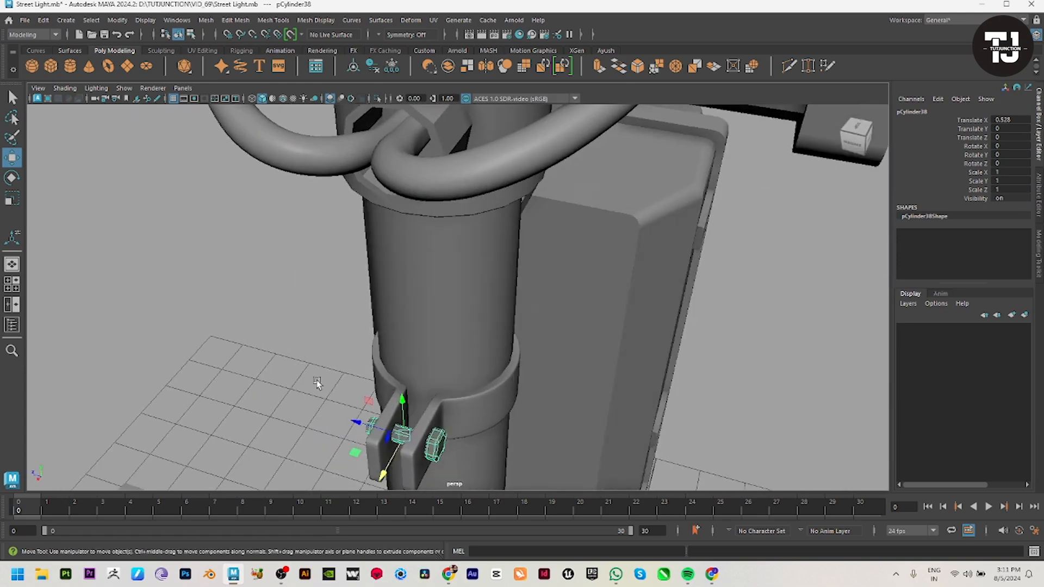
click(172, 331)
Step: Examine the bolted clamp around the pole and compare it with the reference image in the front view
alt+right_drag(592, 400, 562, 397)
alt+drag(563, 398, 605, 395)
alt+drag(810, 415, 587, 405)
alt+right_drag(587, 405, 469, 364)
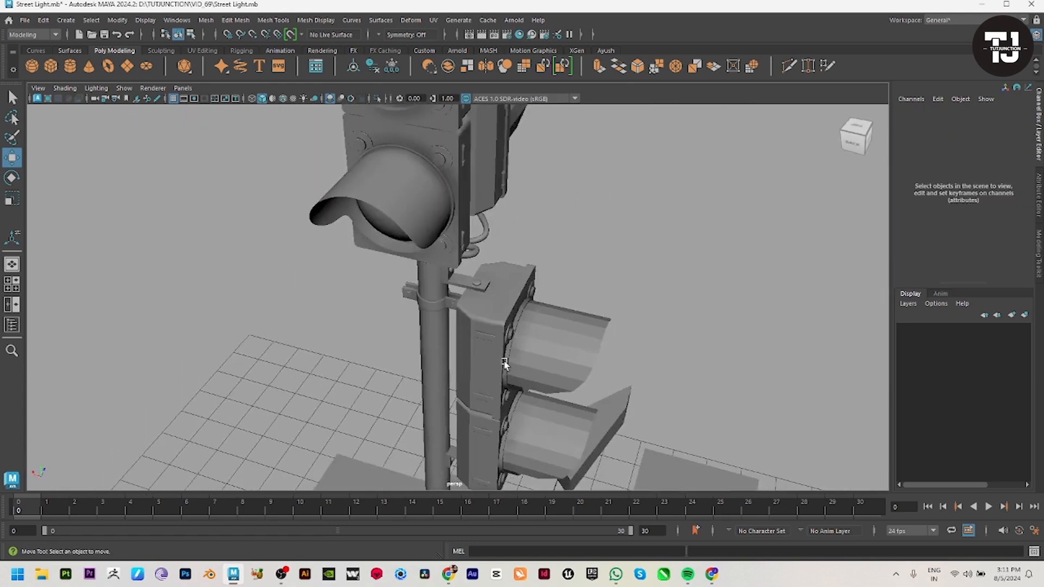
alt+drag(469, 363, 773, 347)
alt+right_drag(773, 347, 609, 341)
alt+drag(609, 341, 531, 335)
key(space)
key(space)
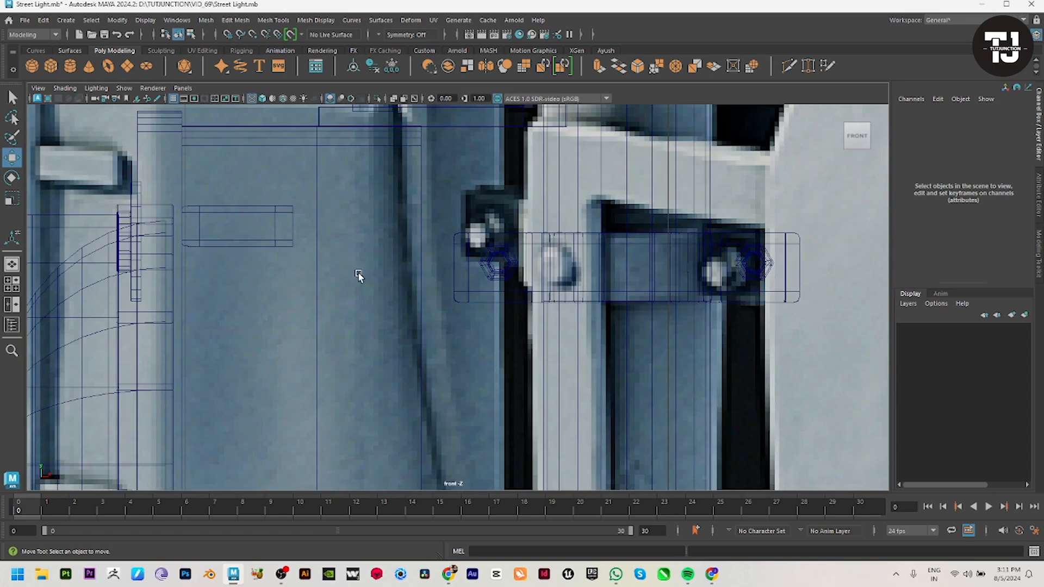
alt+right_drag(509, 349, 294, 351)
alt+middle_drag(400, 367, 382, 336)
alt+right_drag(641, 228, 729, 198)
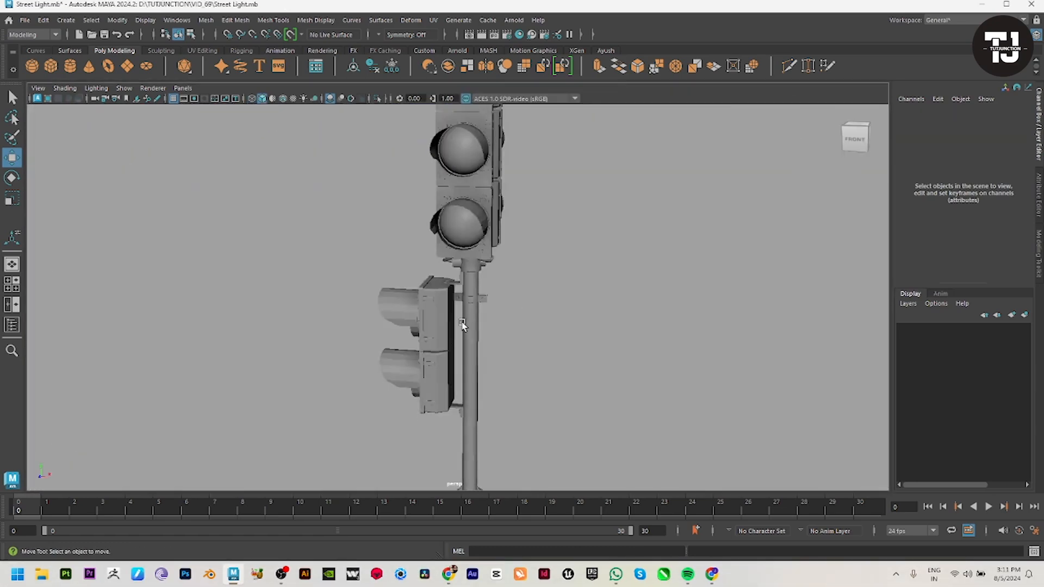
Step: Combine the clamp parts and both bolts into a single mesh
click(480, 303)
alt+drag(479, 303, 574, 339)
scroll(569, 340, up, 5)
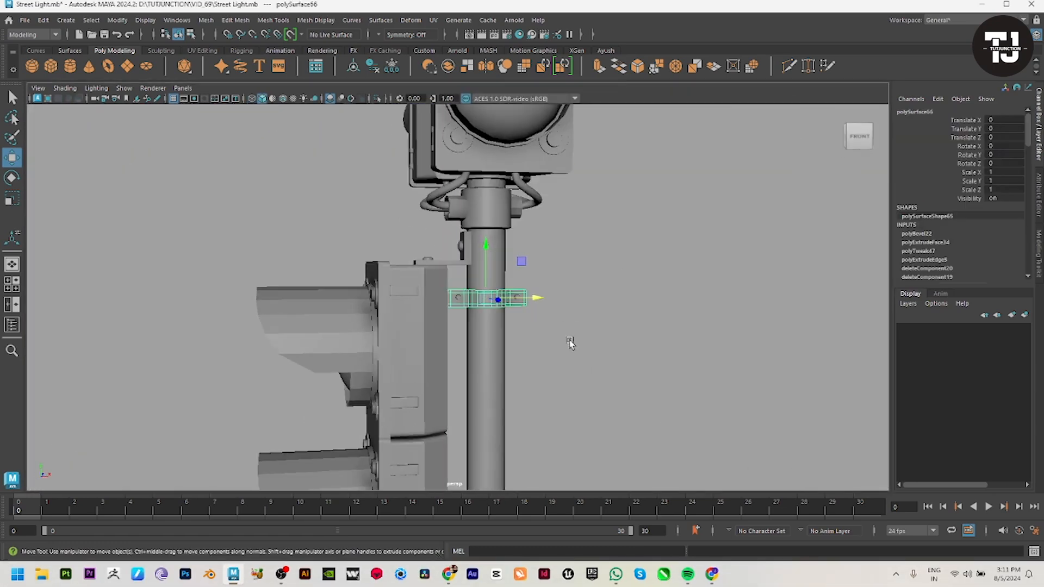
drag(451, 287, 450, 285)
alt+drag(530, 339, 507, 341)
ctrl+drag(571, 390, 491, 436)
alt+drag(625, 407, 571, 412)
click(202, 24)
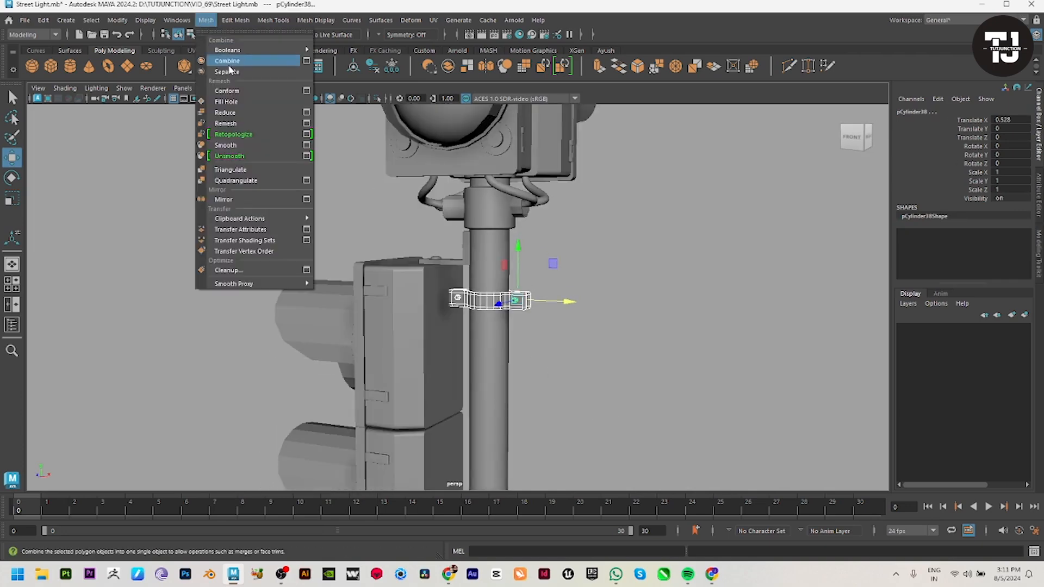
click(226, 60)
Step: Duplicate the bolted clamp in the front view and move the copy down the pole to Translate Y -1.532
key(space)
key(space)
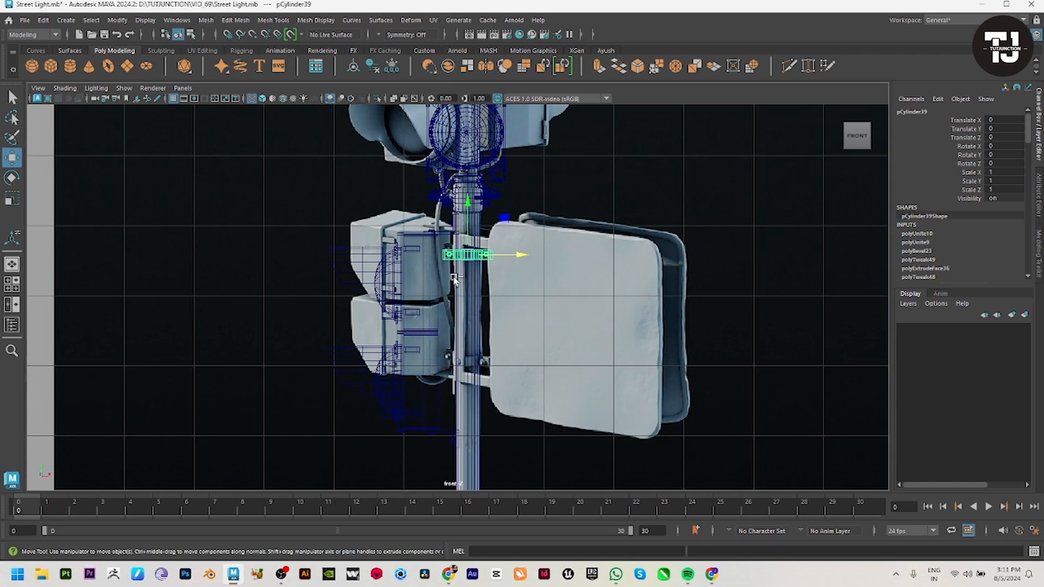
key(ctrl+d)
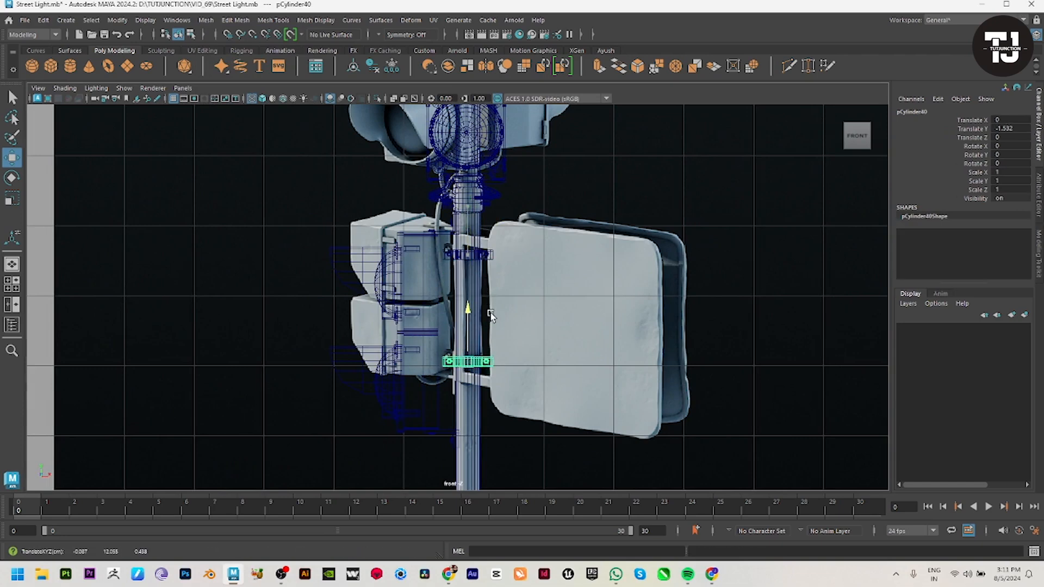
key(space)
key(space)
scroll(554, 317, down, 2)
alt+drag(555, 317, 641, 322)
click(679, 361)
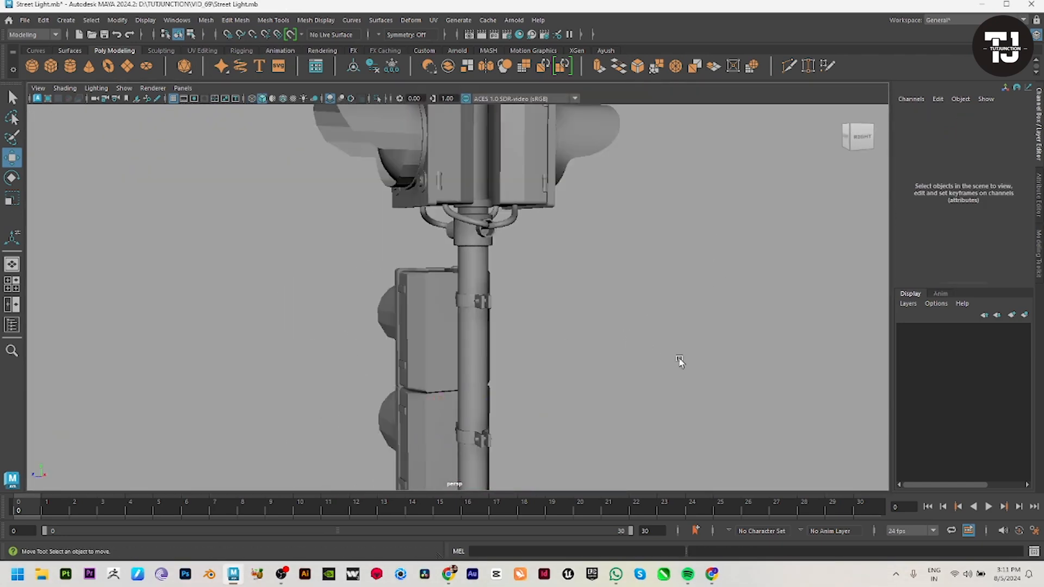
Step: Compare both clamps and the sign brackets with the reference image in the front view
scroll(679, 361, down, 3)
alt+drag(599, 409, 509, 419)
key(space)
key(space)
scroll(534, 380, up, 5)
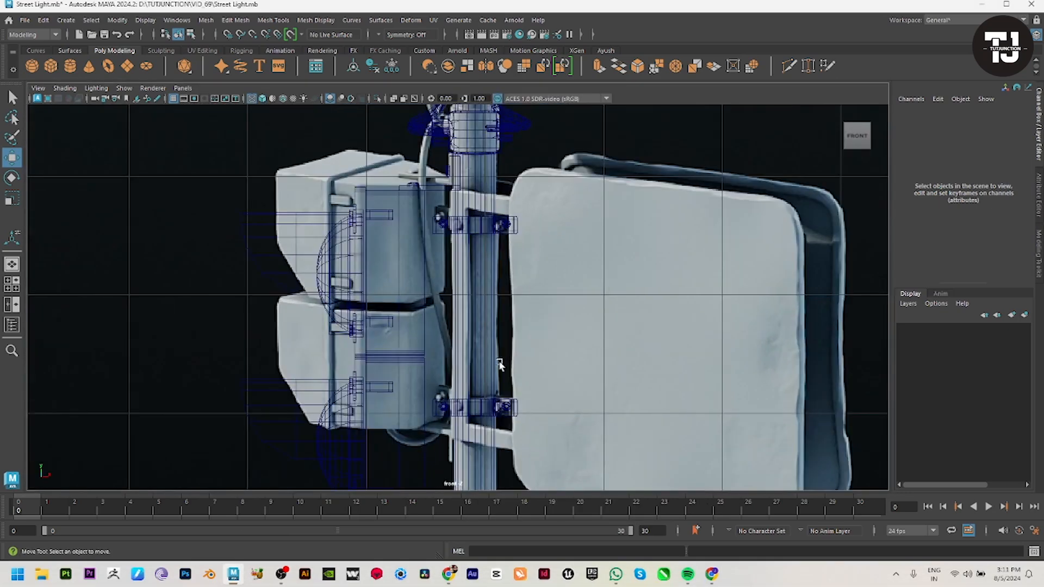
scroll(534, 379, up, 1)
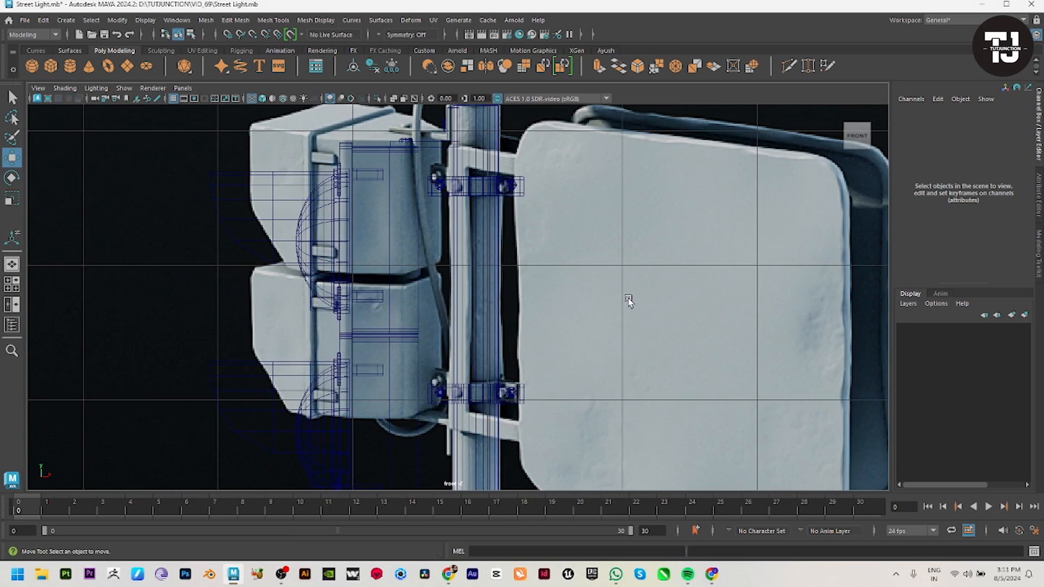
key(space)
key(space)
Step: Isolate the pole mesh and switch it to face selection
alt+drag(680, 300, 506, 306)
alt+right_drag(506, 305, 731, 535)
alt+drag(435, 348, 509, 356)
click(472, 398)
alt+drag(471, 398, 511, 321)
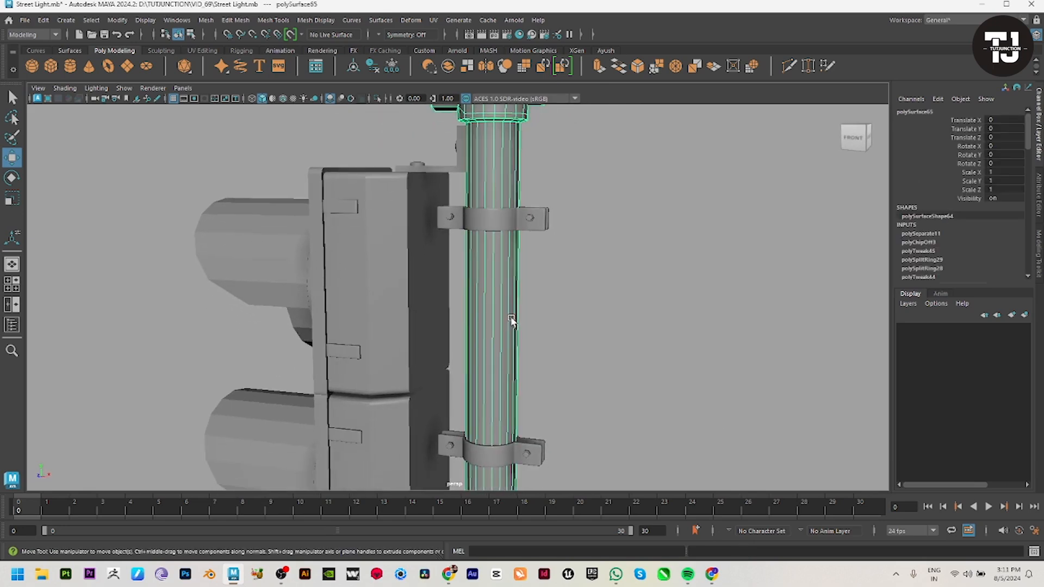
click(378, 98)
alt+drag(465, 209, 620, 363)
right_drag(497, 262, 608, 367)
alt+middle_drag(552, 291, 502, 374)
alt+right_drag(502, 374, 614, 454)
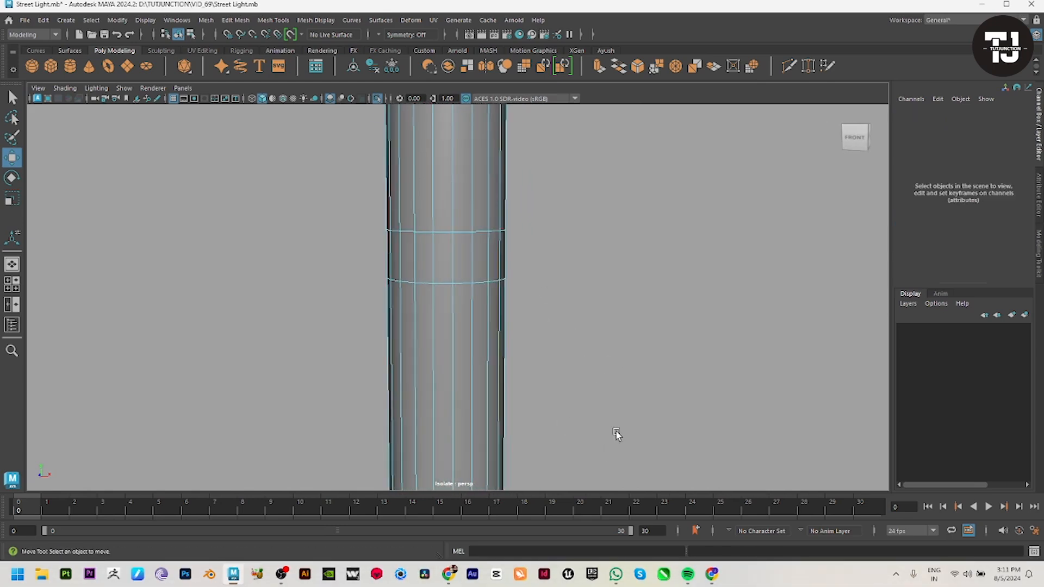
Step: Select the ring of long faces around the pole section below the upper clamp position
alt+middle_drag(437, 399, 447, 213)
click(468, 235)
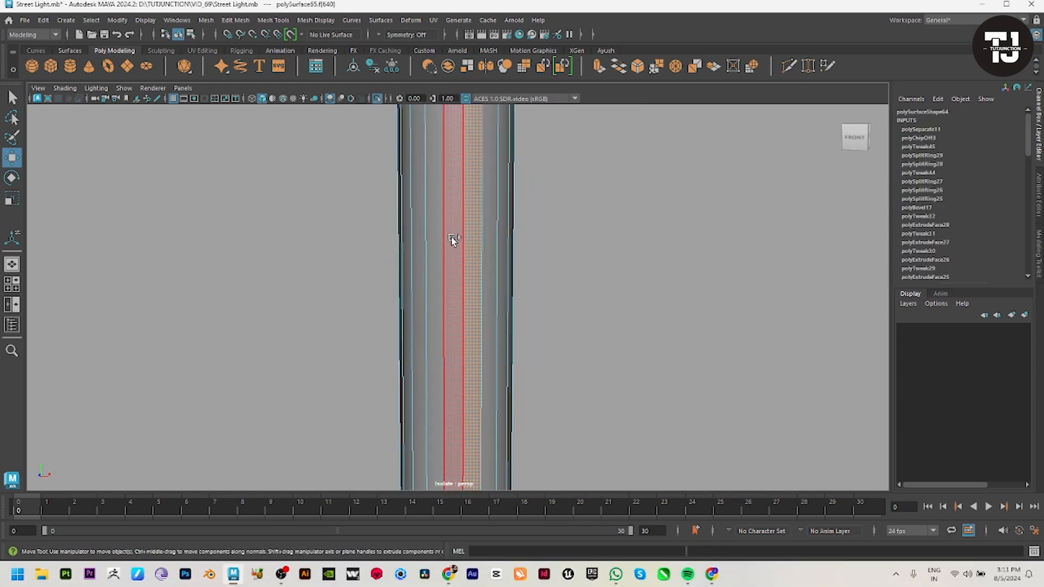
shift+double_click(454, 239)
alt+right_drag(650, 272, 617, 288)
alt+drag(625, 288, 617, 296)
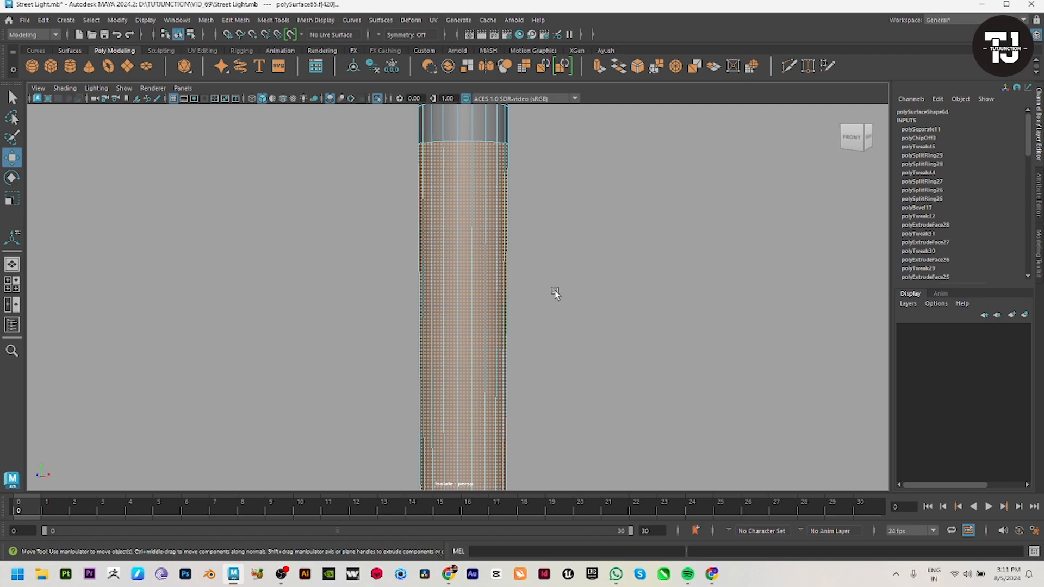
Step: Reduce the pole's face selection in the front view to a narrow vertical strip matching the reference bracket
key(space)
key(space)
scroll(491, 335, up, 3)
scroll(594, 329, up, 2)
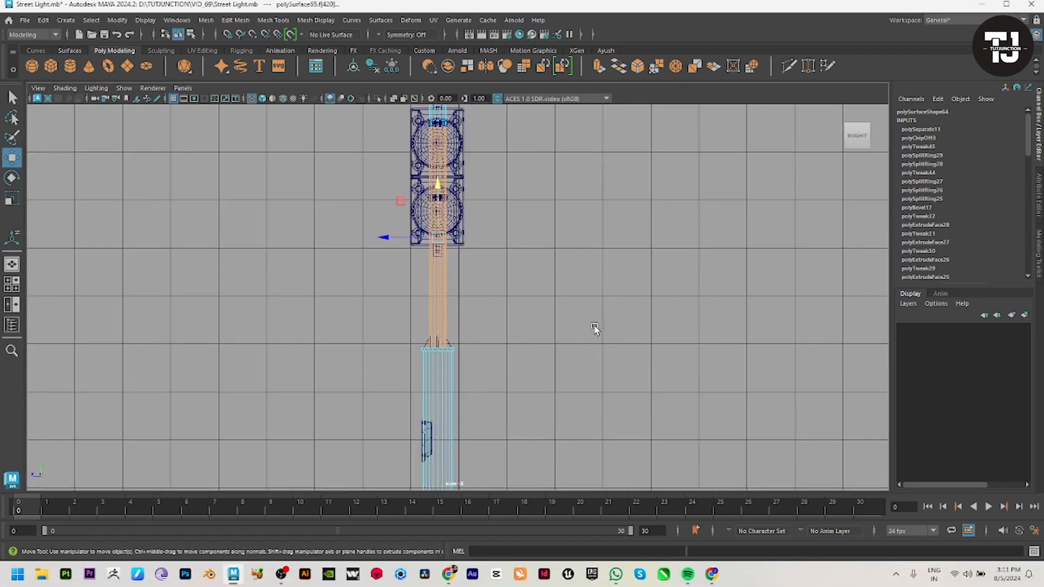
key(space)
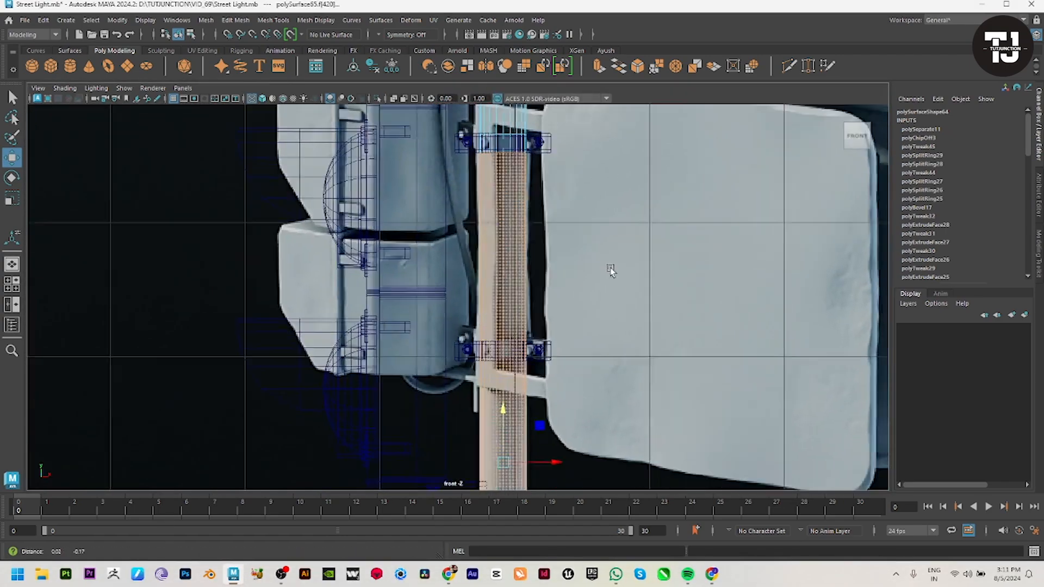
scroll(610, 270, down, 5)
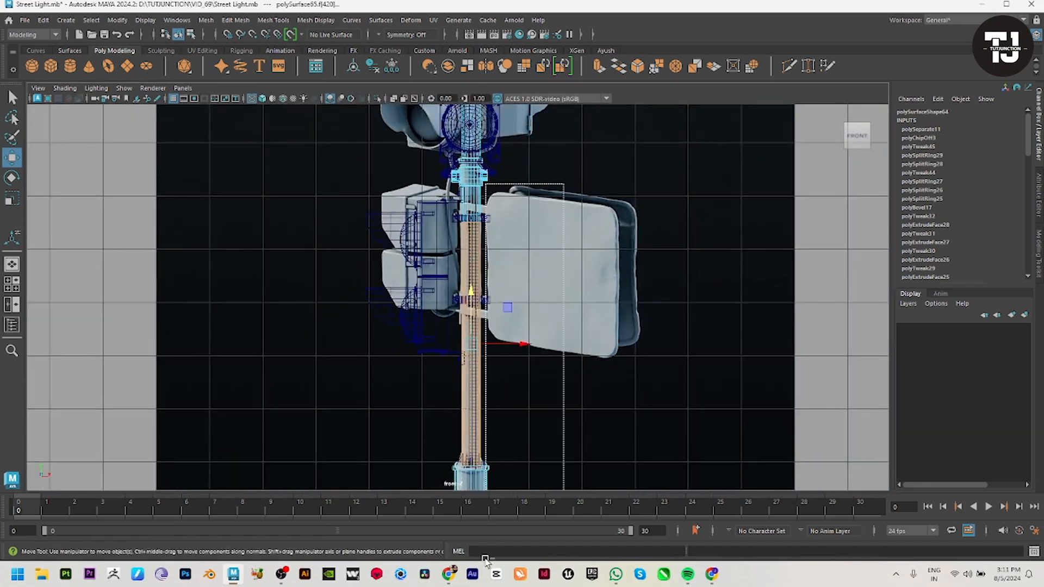
key(space)
key(space)
alt+drag(589, 312, 573, 347)
scroll(572, 375, down, 4)
alt+middle_drag(573, 375, 612, 302)
scroll(611, 301, down, 3)
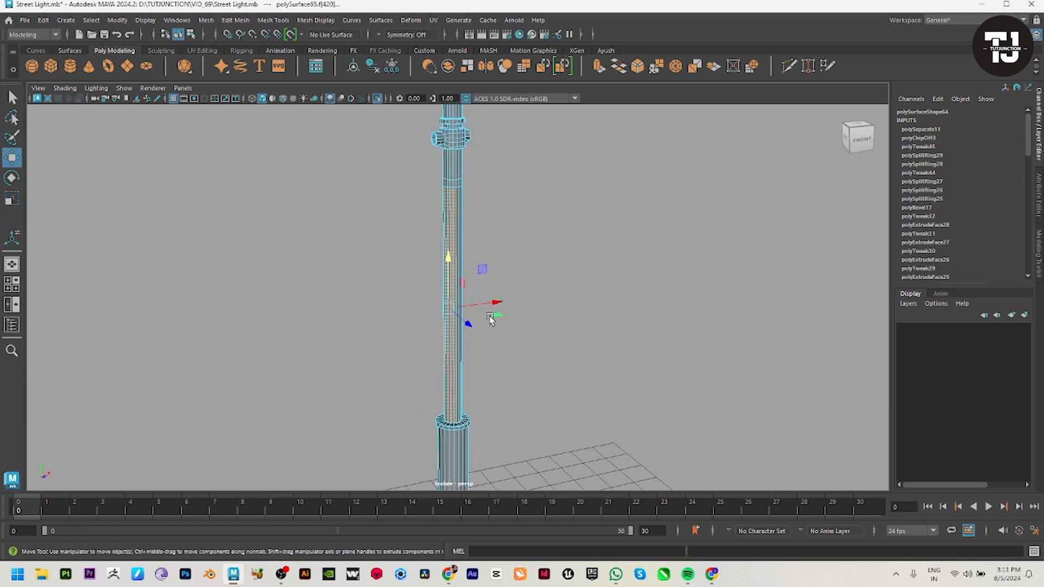
Step: Duplicate the selected strip of pole faces as a separate mesh
shift+right_drag(631, 200, 646, 314)
shift+right_drag(647, 382, 652, 400)
alt+drag(651, 401, 531, 338)
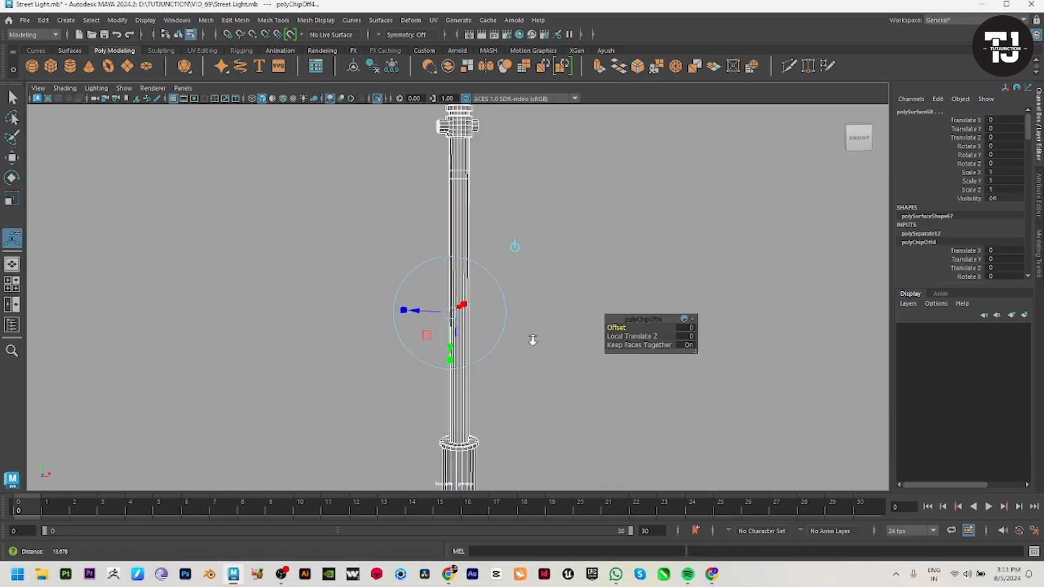
Step: Select the bottom vertices of the duplicated strip and raise them to shorten it along the pole
key(w)
scroll(531, 326, up, 3)
right_drag(463, 268, 551, 231)
click(463, 329)
right_drag(546, 285, 467, 287)
drag(391, 429, 554, 558)
drag(456, 440, 453, 304)
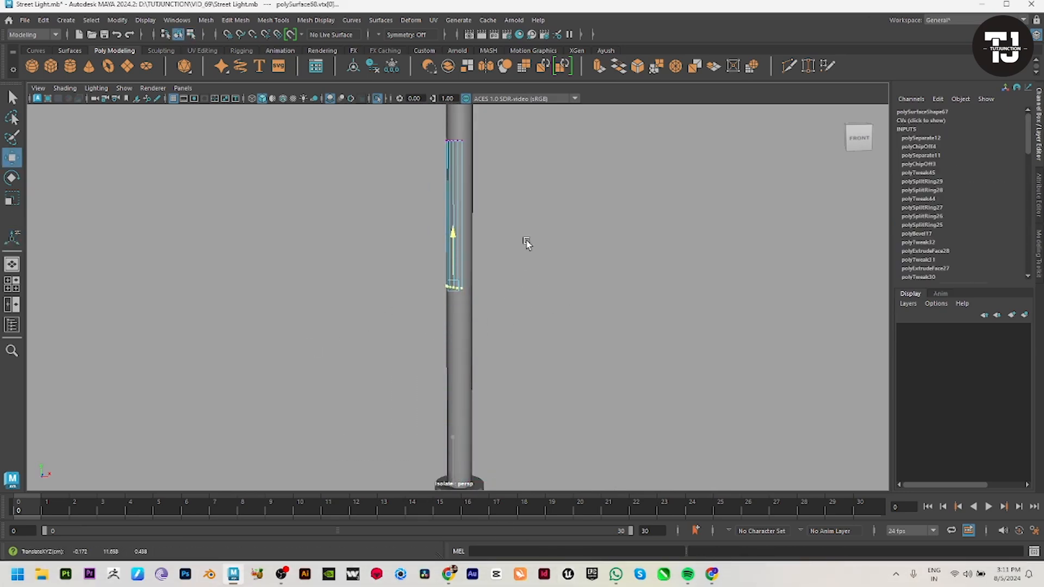
Step: Fit the strip to the reference in the front view, ending just below the lower clamp and just above the upper one
key(space)
key(space)
alt+right_drag(555, 272, 707, 485)
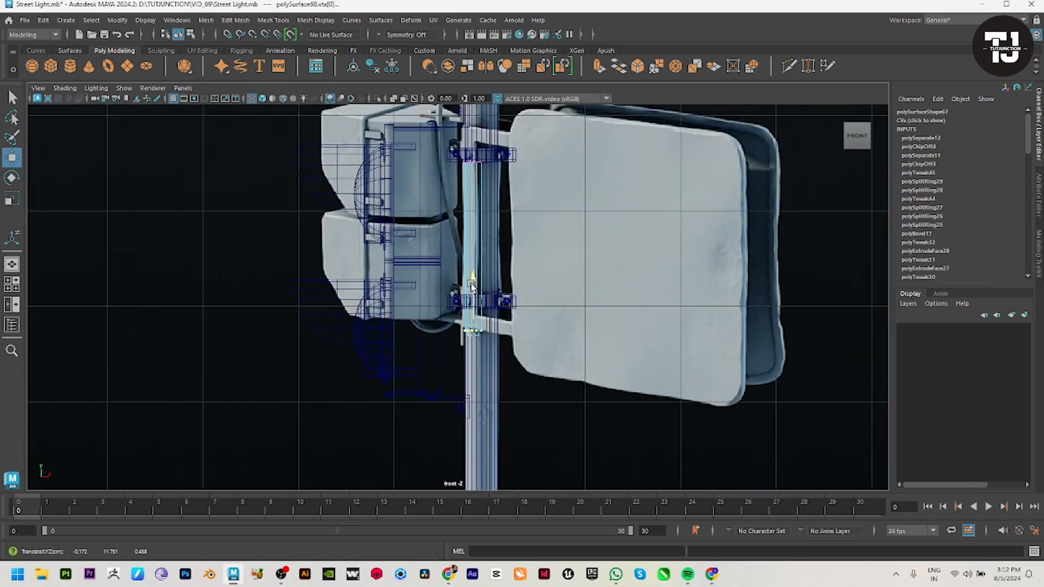
alt+middle_drag(446, 187, 353, 294)
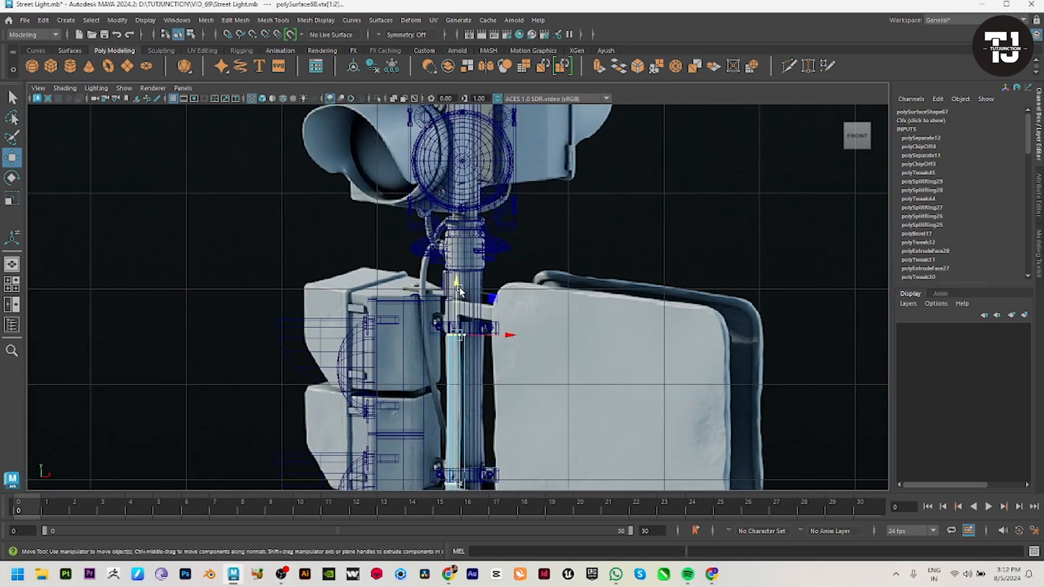
key(space)
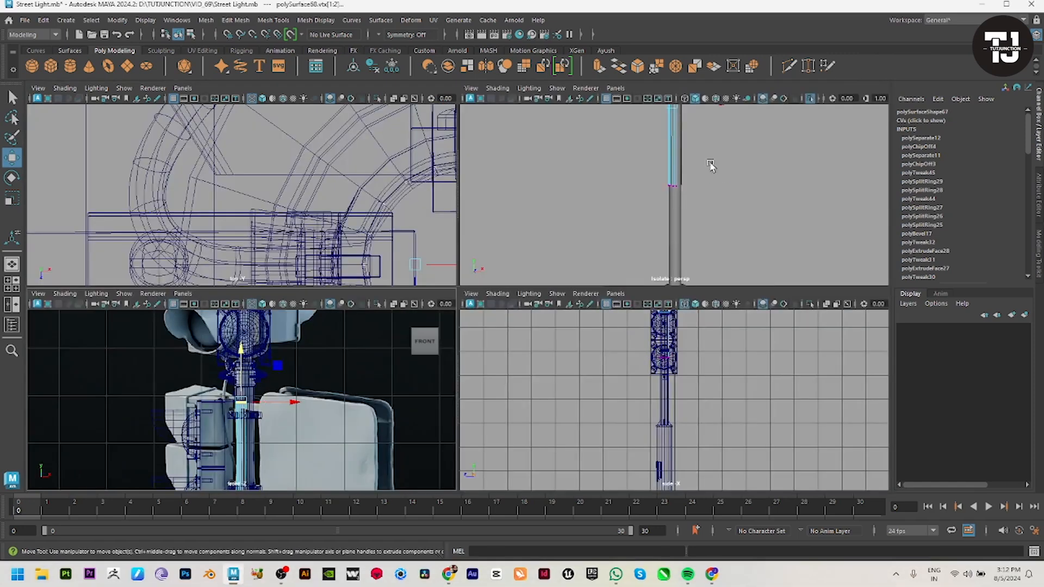
key(space)
alt+right_drag(614, 302, 570, 310)
alt+middle_drag(570, 310, 543, 408)
alt+right_drag(543, 408, 424, 351)
alt+drag(424, 350, 469, 315)
Step: Extrude the duplicated strip's faces outward from the pole by about 0.107 to give the bracket thickness
key(space)
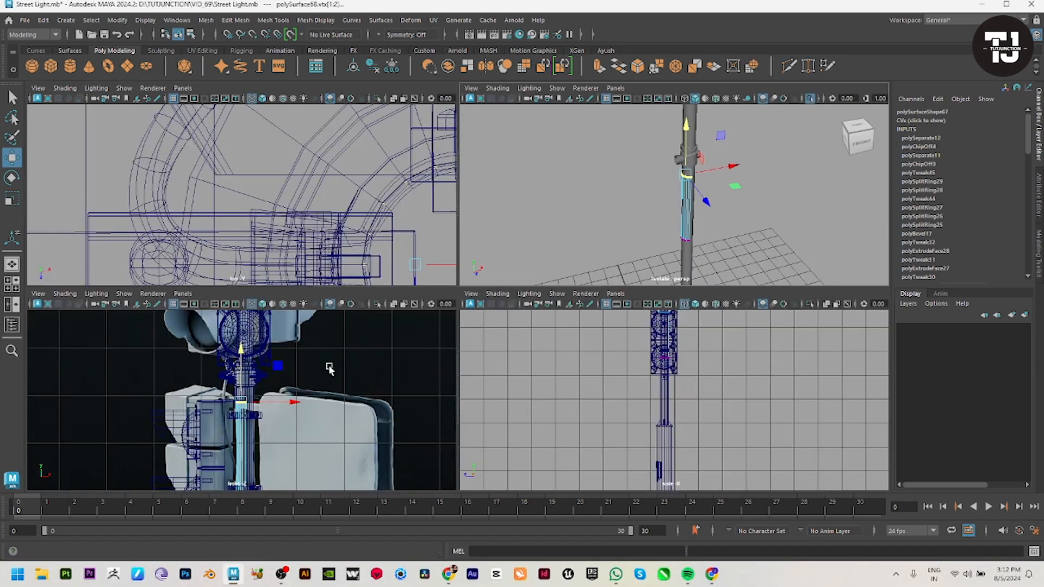
key(space)
key(space)
key(space)
alt+drag(625, 340, 581, 363)
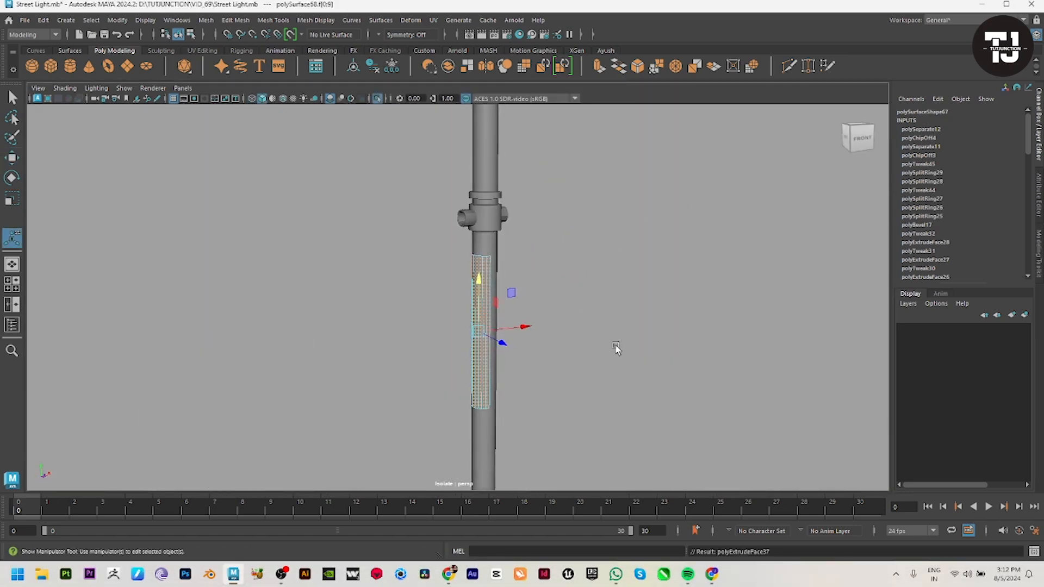
key(ctrl+e)
drag(455, 331, 447, 329)
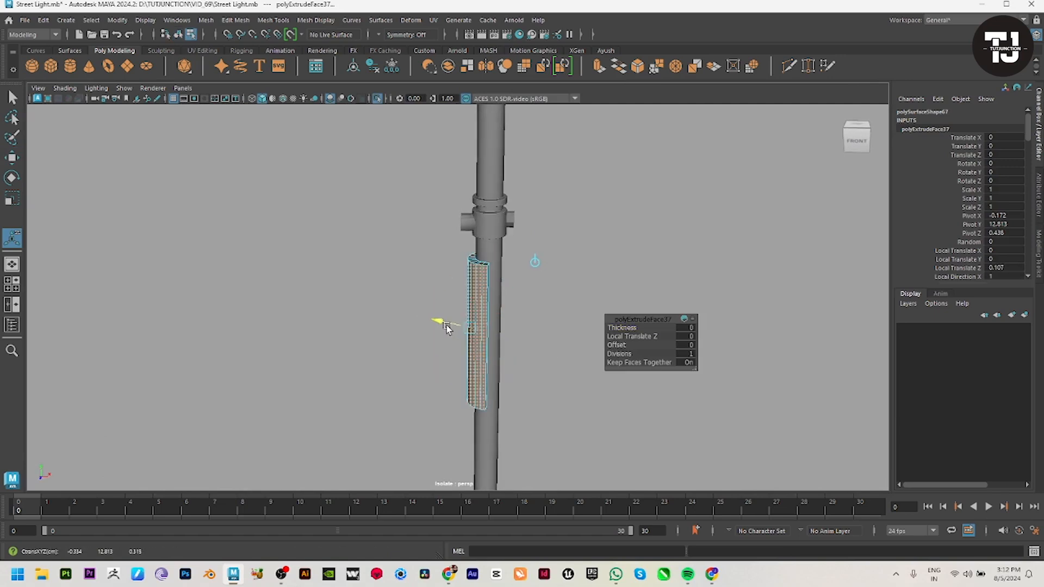
scroll(508, 366, up, 3)
alt+drag(508, 375, 536, 397)
right_drag(461, 289, 500, 260)
click(630, 278)
alt+drag(634, 277, 591, 292)
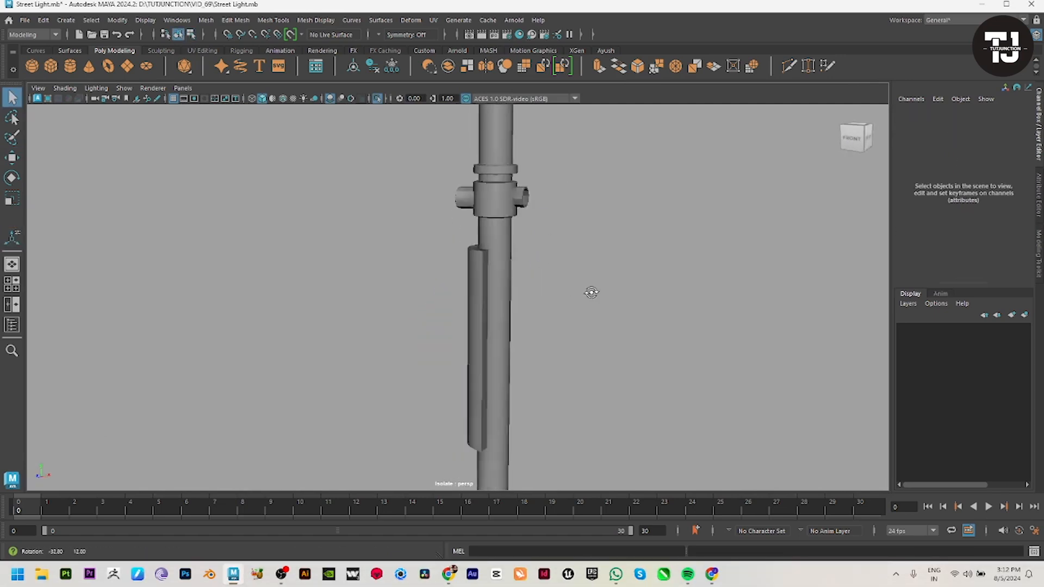
Step: Insert two horizontal edge loops on the bracket strip, one just below its upper end and one just above its lower end
key(space)
key(space)
key(space)
mouse_move(503, 332)
alt+mouse_down()
mouse_move(465, 348)
mouse_move(484, 334)
alt+mouse_up()
key(space)
scroll(485, 333, up, 3)
click(484, 338)
shift+right_drag(616, 219, 541, 228)
drag(486, 236, 488, 237)
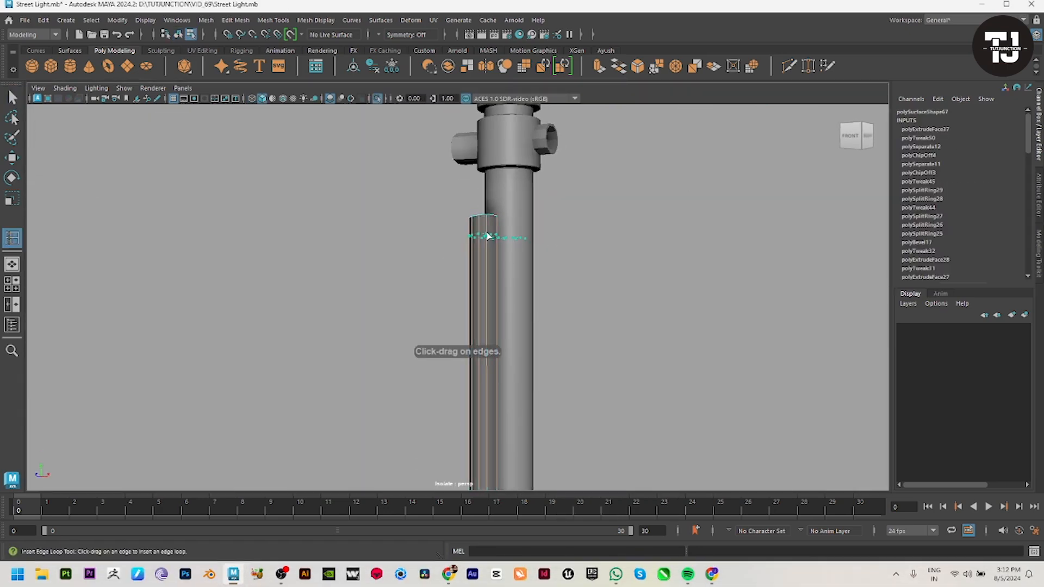
alt+middle_drag(543, 373, 561, 206)
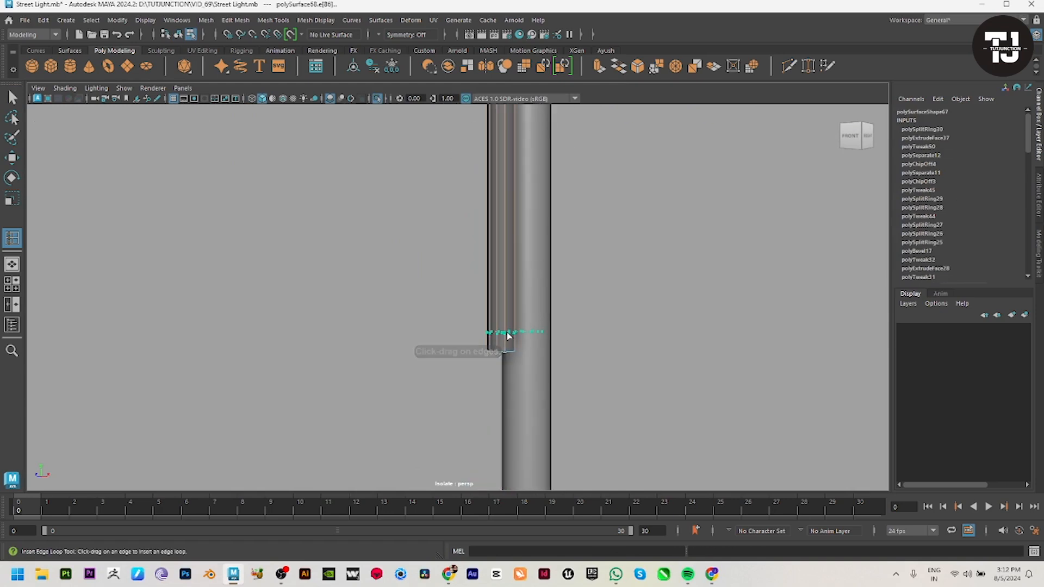
click(506, 333)
key(w)
Step: Extrude the small side faces at the strip's upper and lower ends into four horizontal arms reaching the reference sign
alt+right_drag(638, 327, 566, 298)
alt+drag(566, 298, 574, 321)
alt+middle_drag(604, 252, 587, 309)
right_drag(477, 225, 477, 258)
click(484, 181)
shift+click(478, 412)
alt+drag(728, 354, 577, 375)
alt+drag(428, 405, 767, 341)
shift+drag(563, 310, 680, 317)
key(space)
key(space)
scroll(543, 396, down, 2)
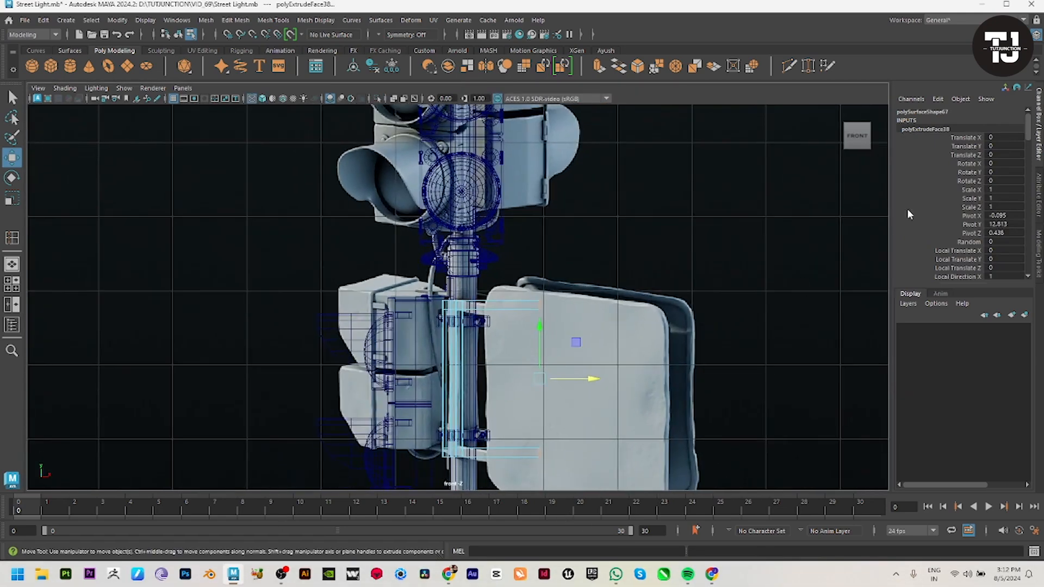
key(space)
key(f)
key(space)
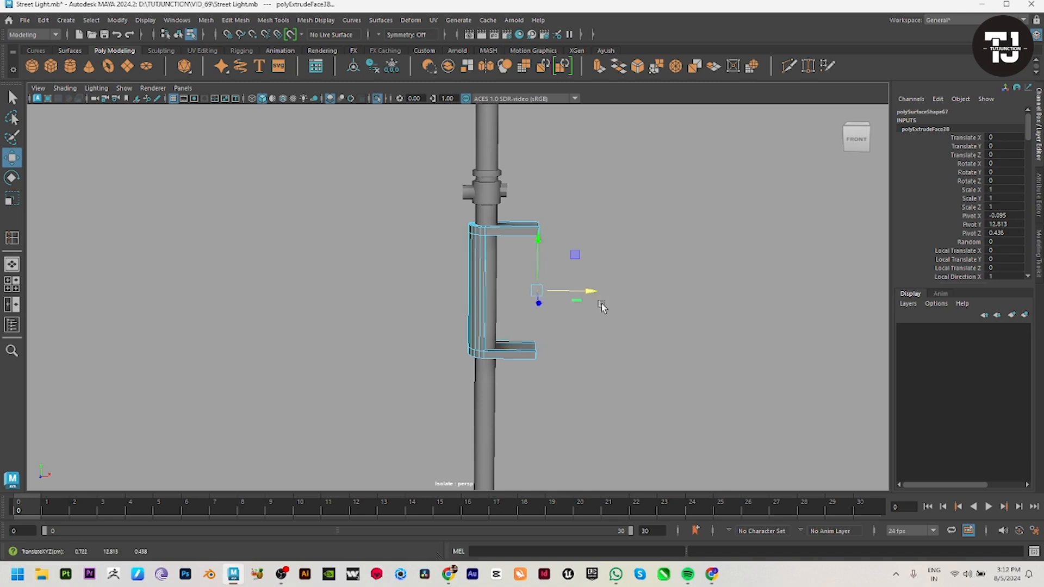
alt+drag(602, 304, 645, 340)
Step: Preview the bracket as a smoothed mesh and return it to the unsmoothed display
key(w)
right_click(624, 234)
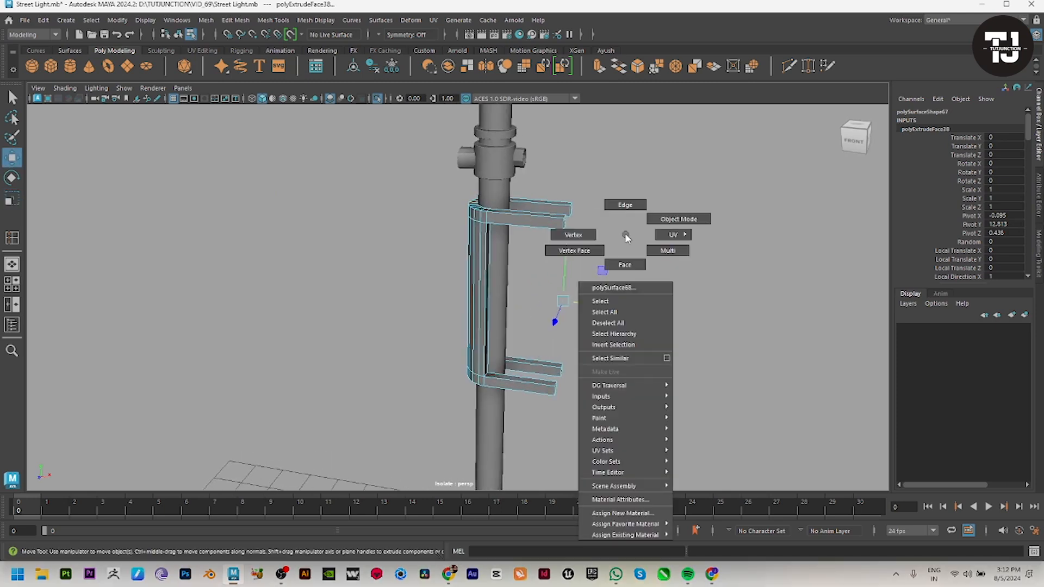
click(642, 184)
alt+drag(609, 217, 589, 217)
click(562, 223)
key(3)
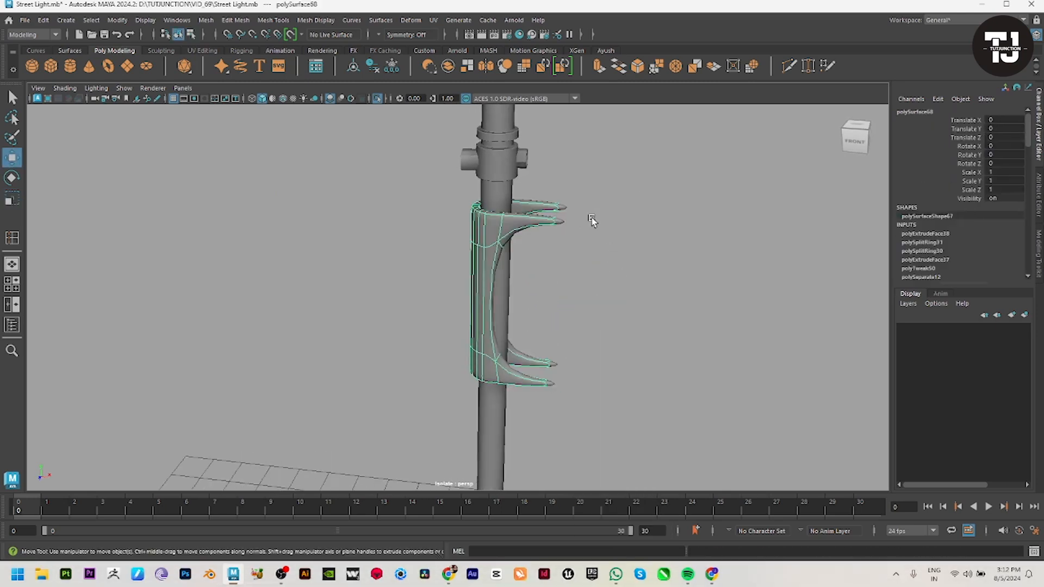
click(592, 222)
alt+drag(605, 258, 590, 243)
click(552, 202)
key(1)
alt+drag(554, 204, 611, 312)
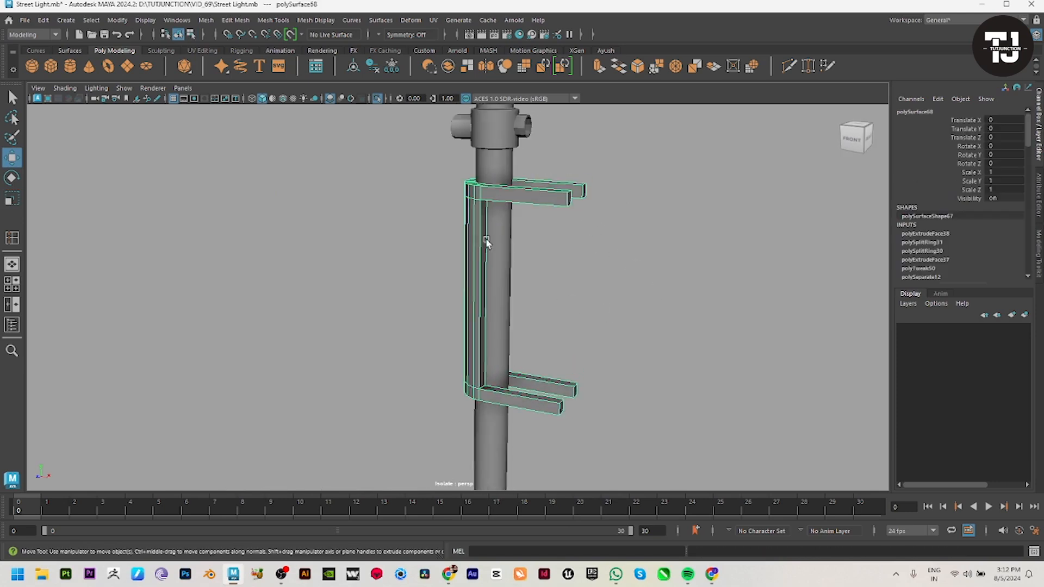
Step: Select the border edges along the bracket's upper arms and the inner vertical side of its front
click(618, 234)
scroll(619, 234, up, 5)
alt+middle_drag(619, 238, 625, 336)
alt+drag(625, 336, 611, 327)
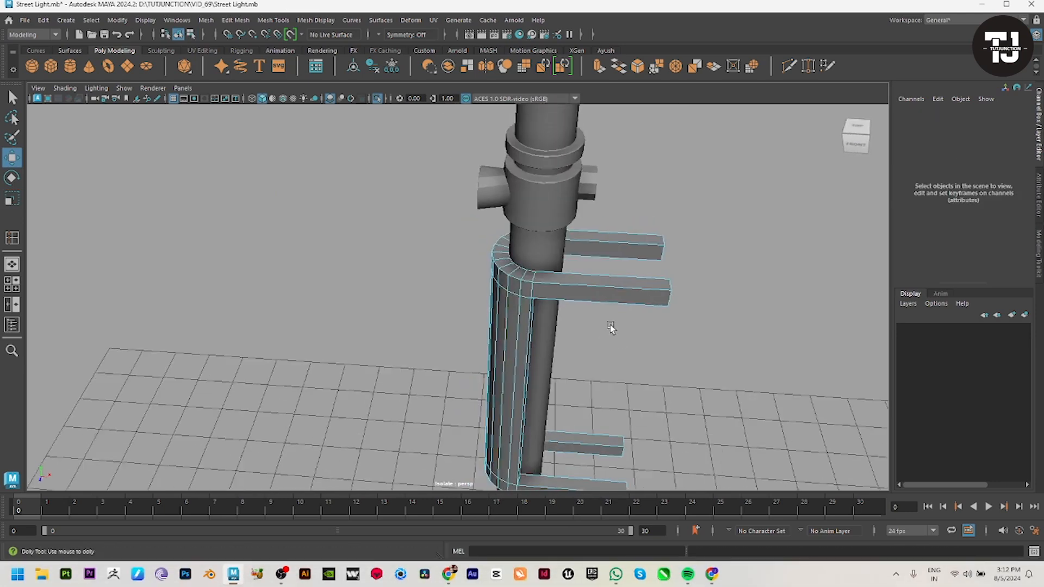
scroll(611, 326, up, 2)
click(626, 288)
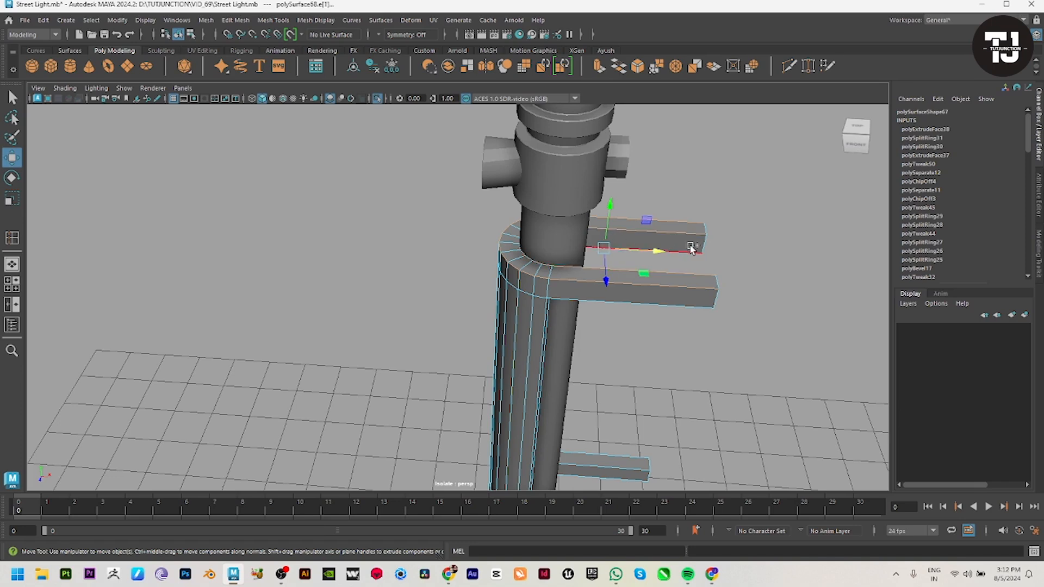
alt+drag(638, 356, 545, 177)
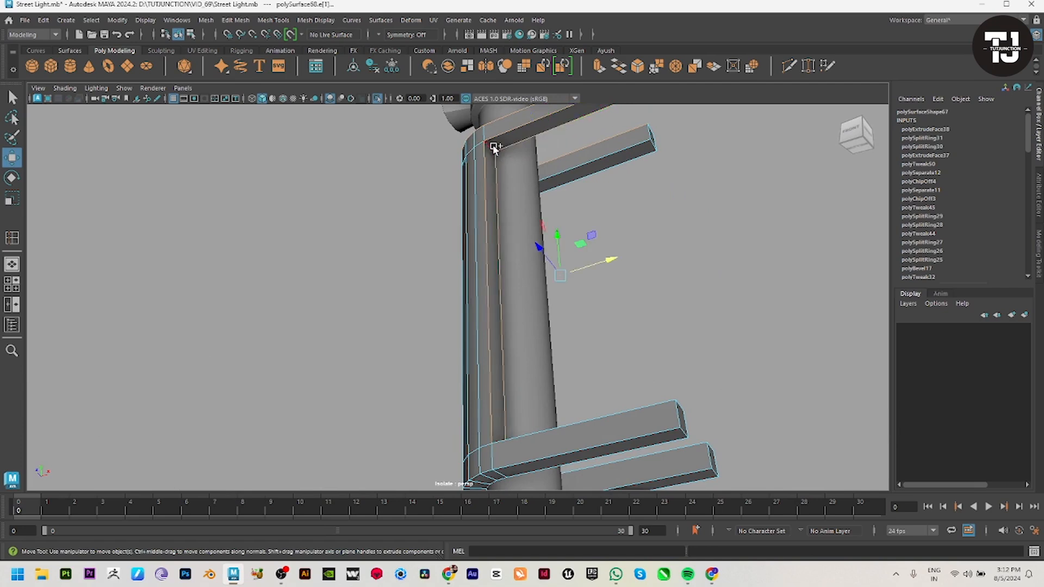
alt+drag(683, 231, 597, 261)
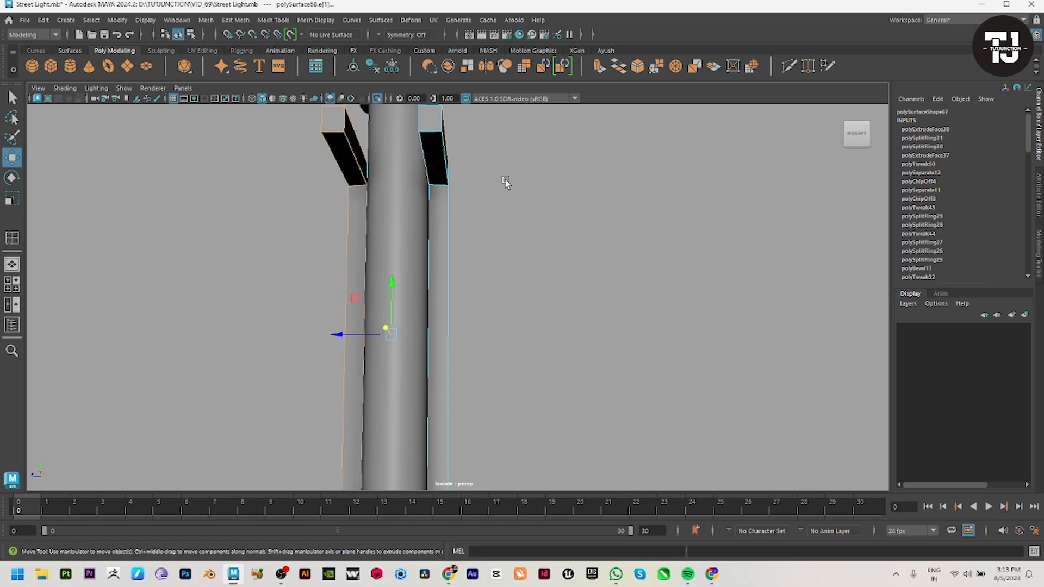
alt+middle_drag(506, 183, 487, 266)
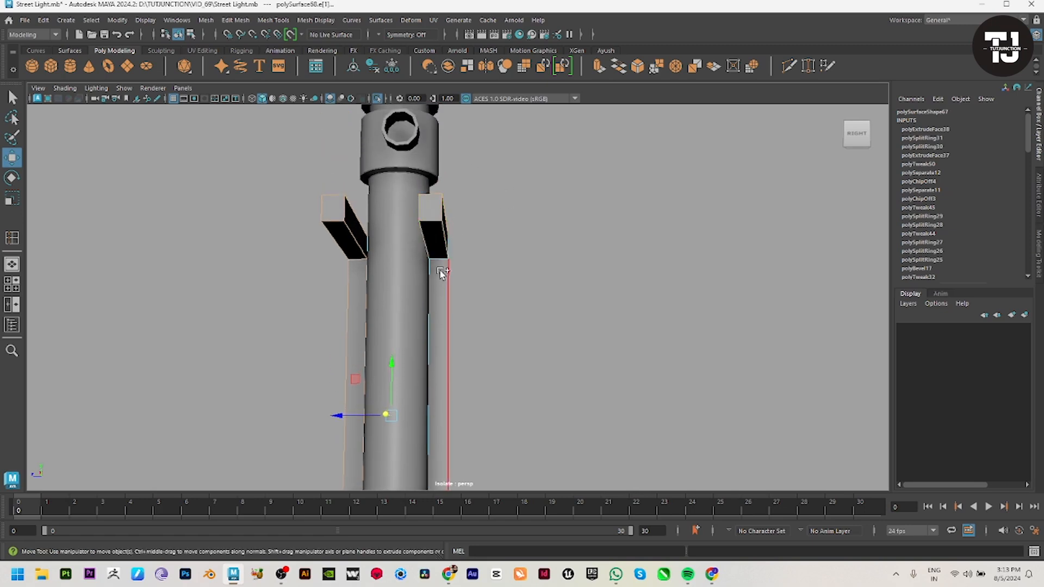
Step: Add the remaining border edges on the bracket's rear side and lower arms to the edge selection
key(ctrl+z)
alt+drag(448, 287, 494, 256)
scroll(494, 255, up, 4)
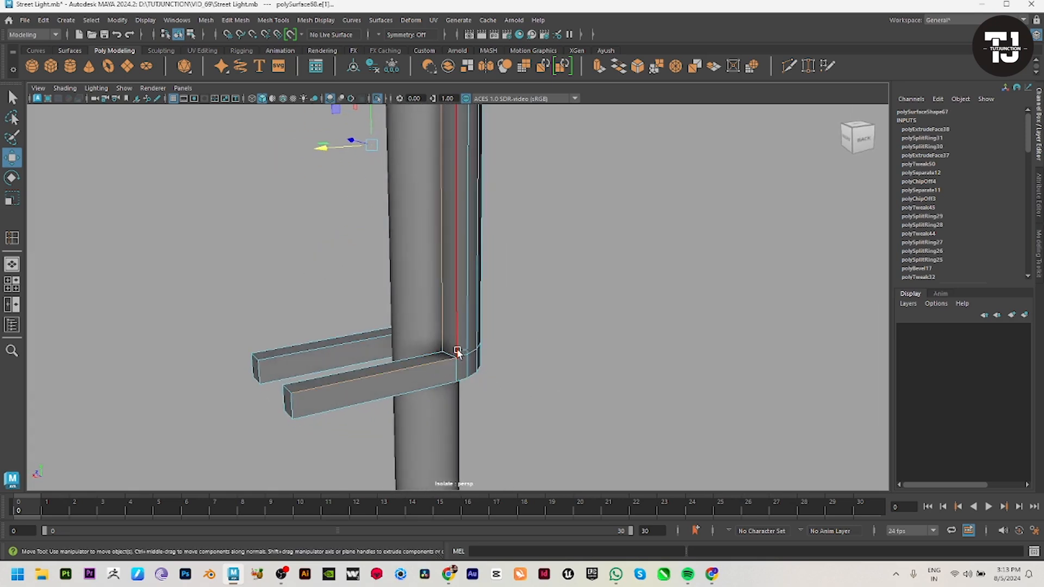
shift+click(417, 387)
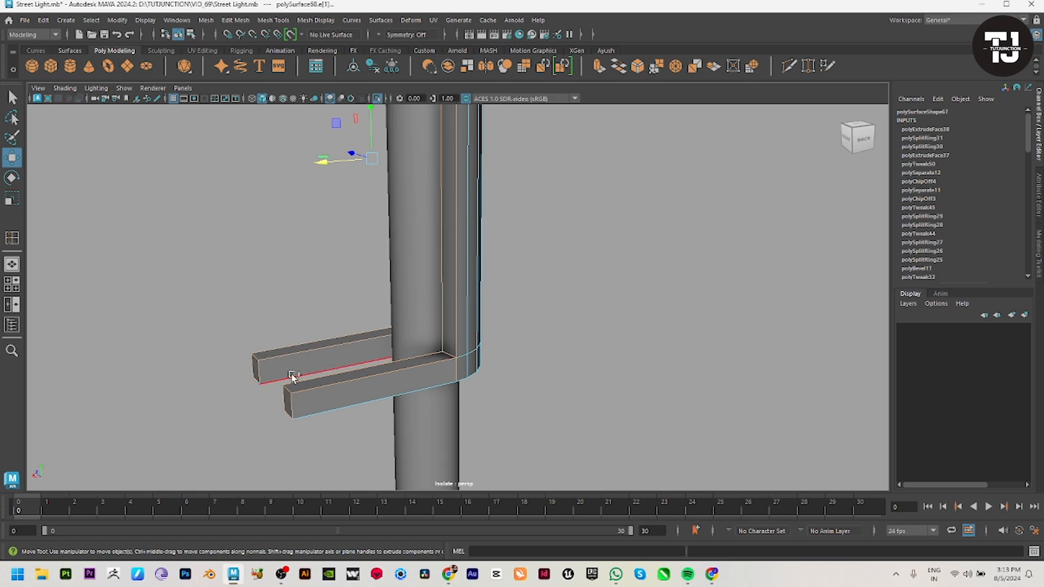
alt+drag(338, 405, 511, 479)
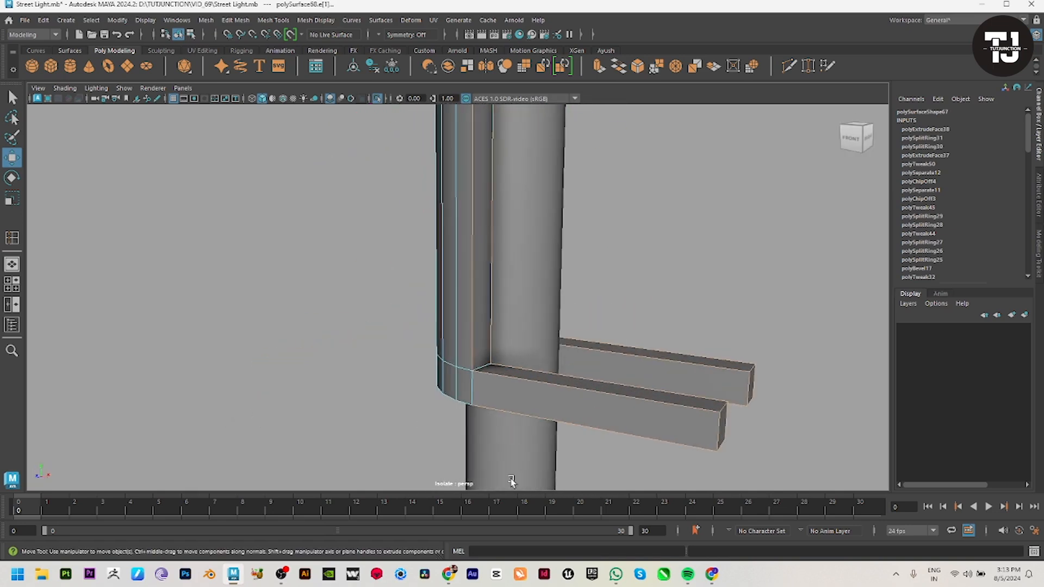
alt+drag(481, 368, 674, 400)
scroll(531, 414, down, 3)
scroll(674, 399, up, 5)
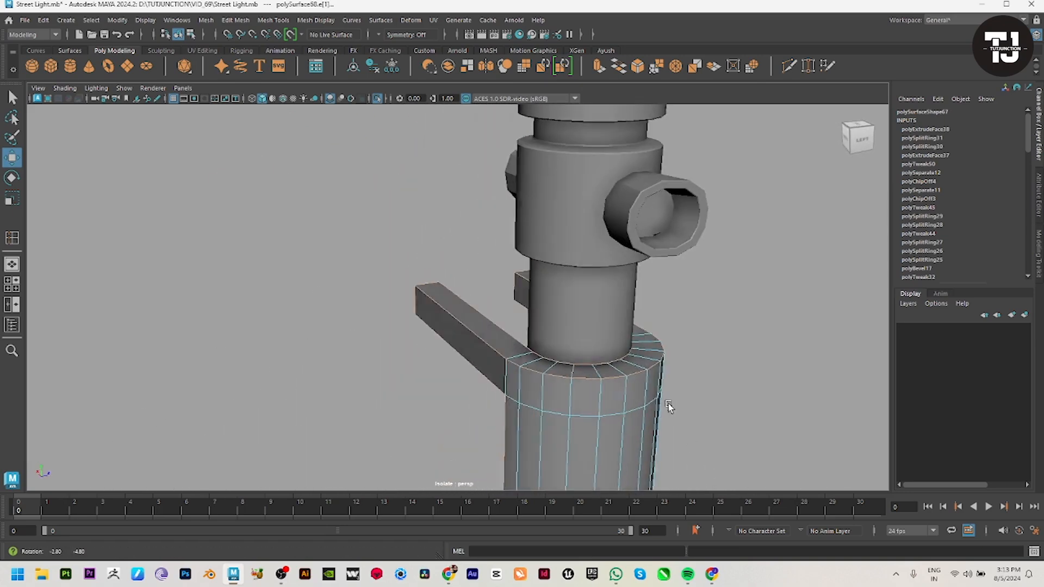
Step: Bevel the bracket's selected border edges with a fraction of about 0.1 and one segment
shift+right_drag(710, 286, 776, 279)
alt+drag(699, 334, 676, 368)
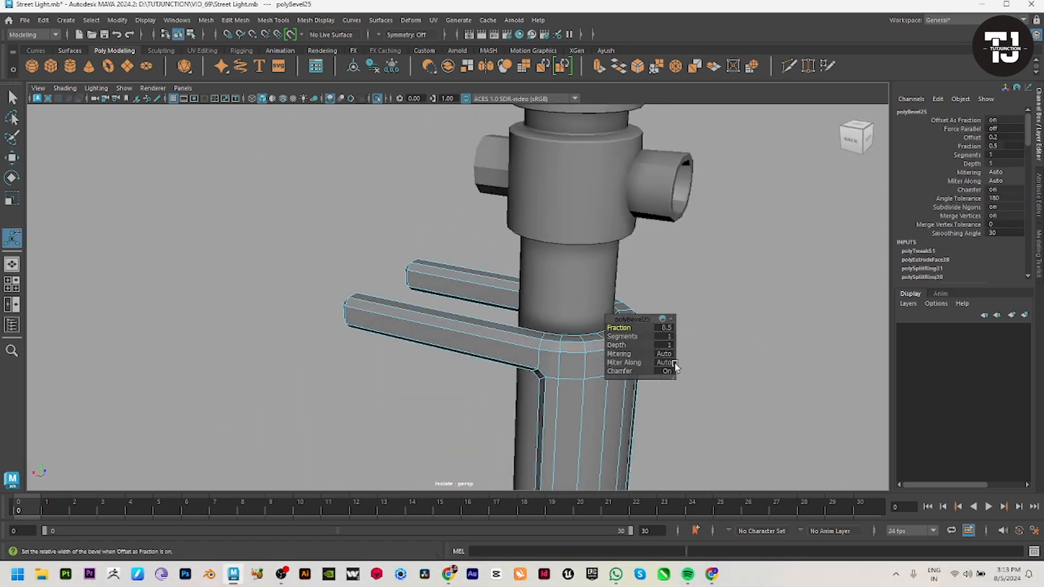
drag(619, 326, 403, 325)
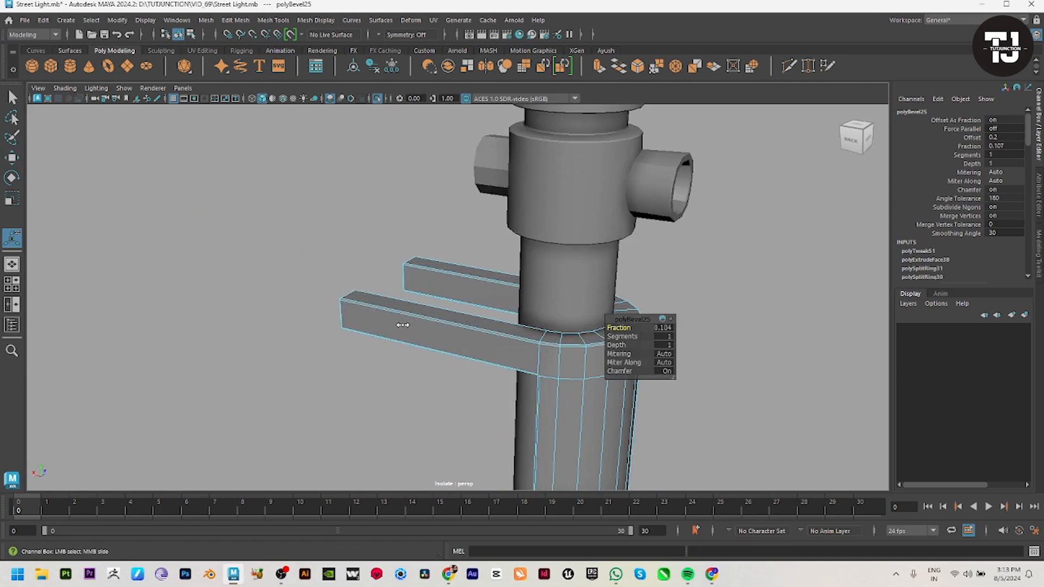
key(w)
right_drag(606, 403, 660, 354)
click(759, 352)
Step: Examine the bevelled bracket from several sides and compare its arms with the reference in the front view
scroll(625, 370, down, 5)
alt+drag(375, 392, 556, 320)
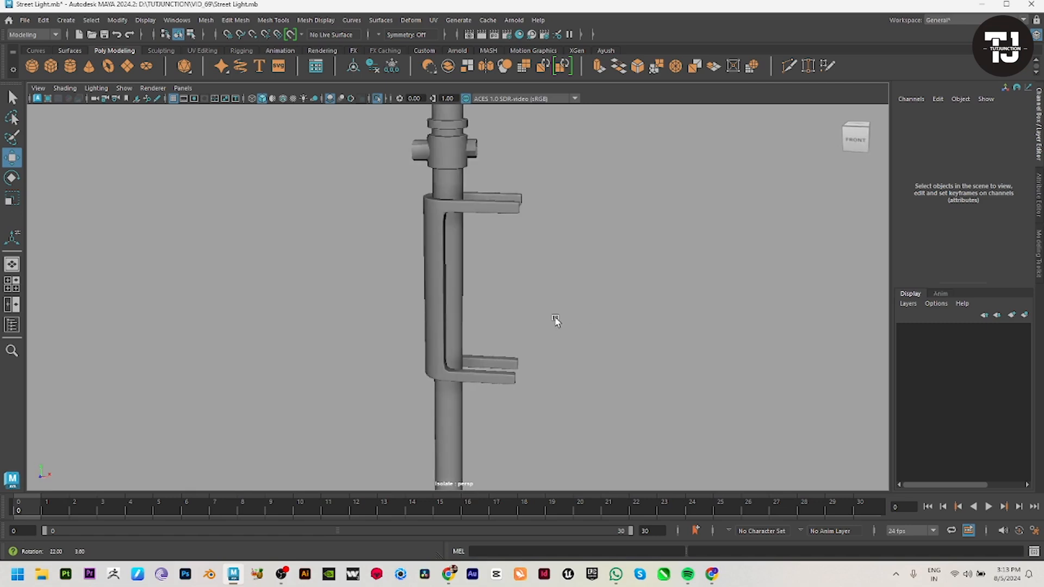
alt+drag(695, 350, 542, 326)
key(space)
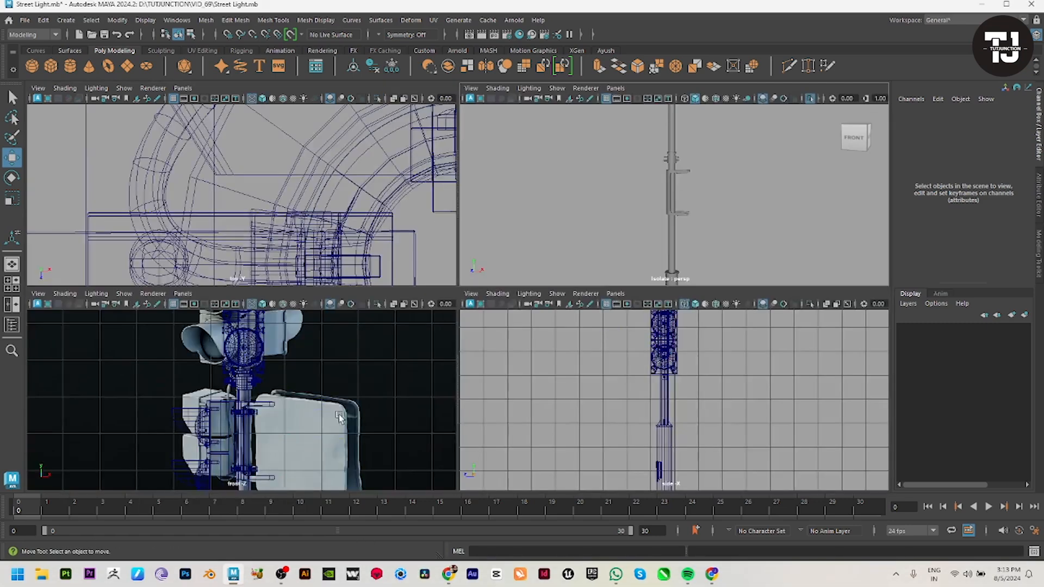
key(space)
scroll(485, 380, up, 2)
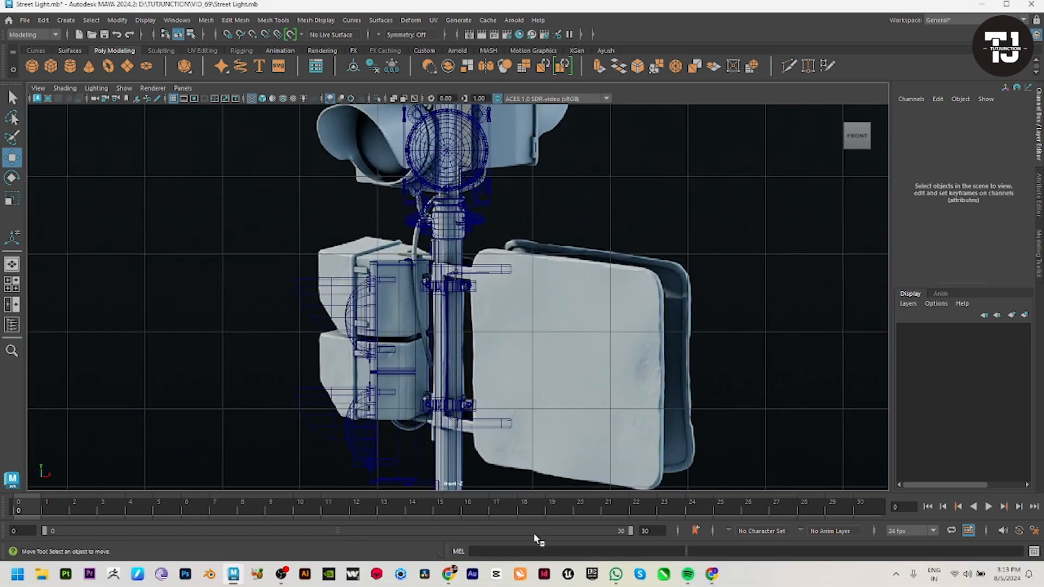
key(space)
key(space)
alt+drag(718, 259, 531, 306)
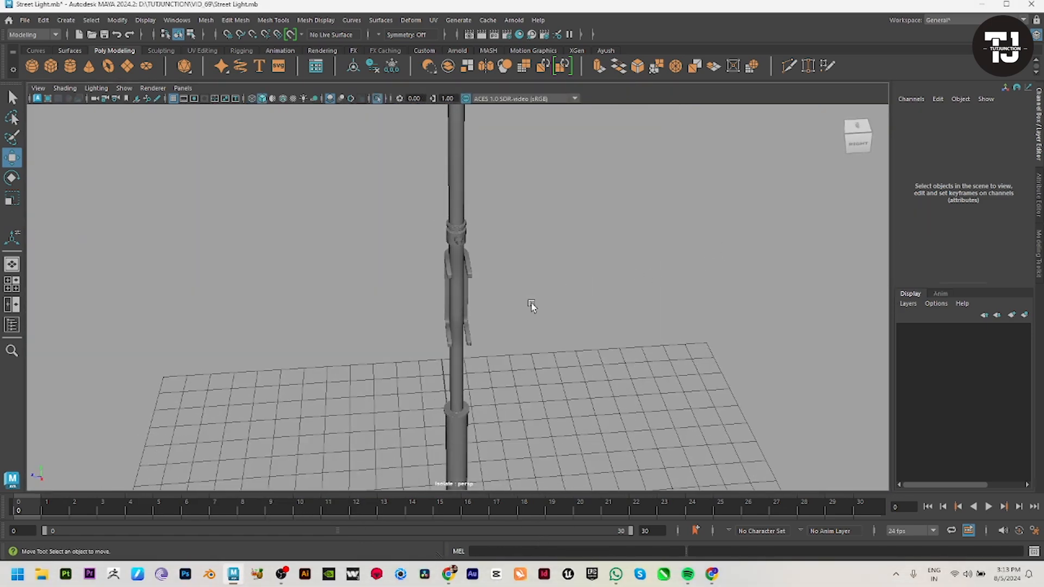
Step: Create a cube about 2.407 wide over the reference sign in the front view and stretch it vertically to match the sign's height
click(50, 66)
key(space)
key(space)
scroll(444, 380, up, 2)
alt+middle_drag(454, 420, 445, 363)
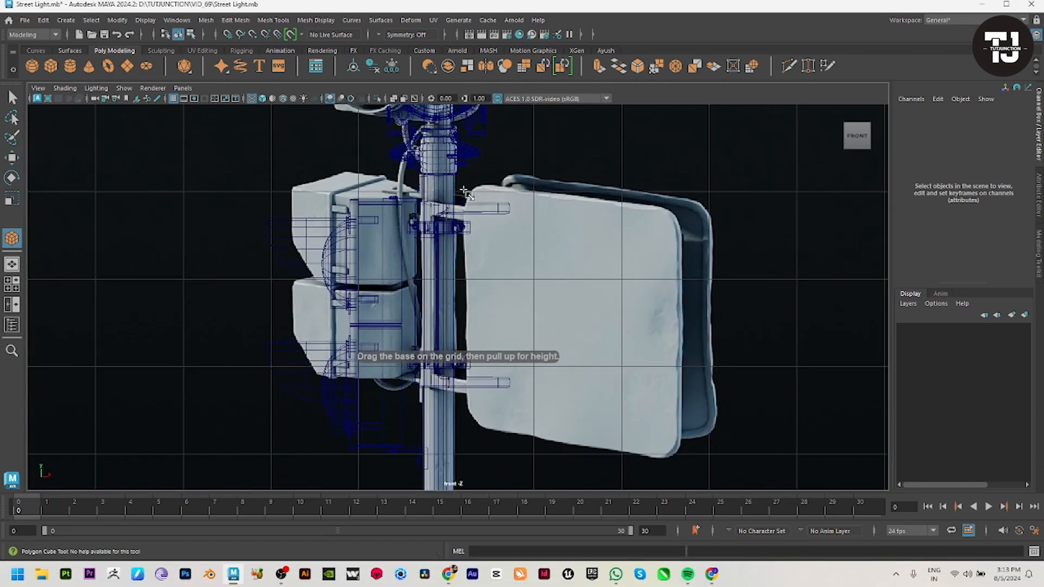
drag(470, 190, 576, 325)
key(w)
key(r)
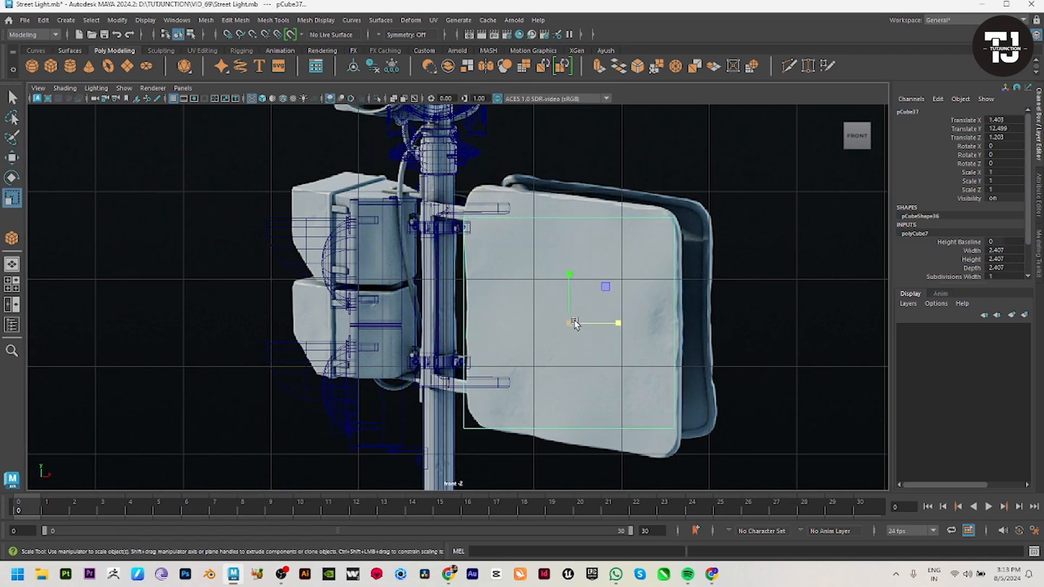
drag(572, 275, 571, 272)
key(w)
Step: Flatten the cube in depth into a thin sign panel and move it toward the bracket arms to Translate Z 0.747
key(space)
key(space)
scroll(468, 305, down, 3)
key(r)
drag(412, 302, 613, 269)
key(w)
Step: Raise the sign panel to Translate Y 12.779 and shift it slightly farther from the pole along the arms
key(space)
key(space)
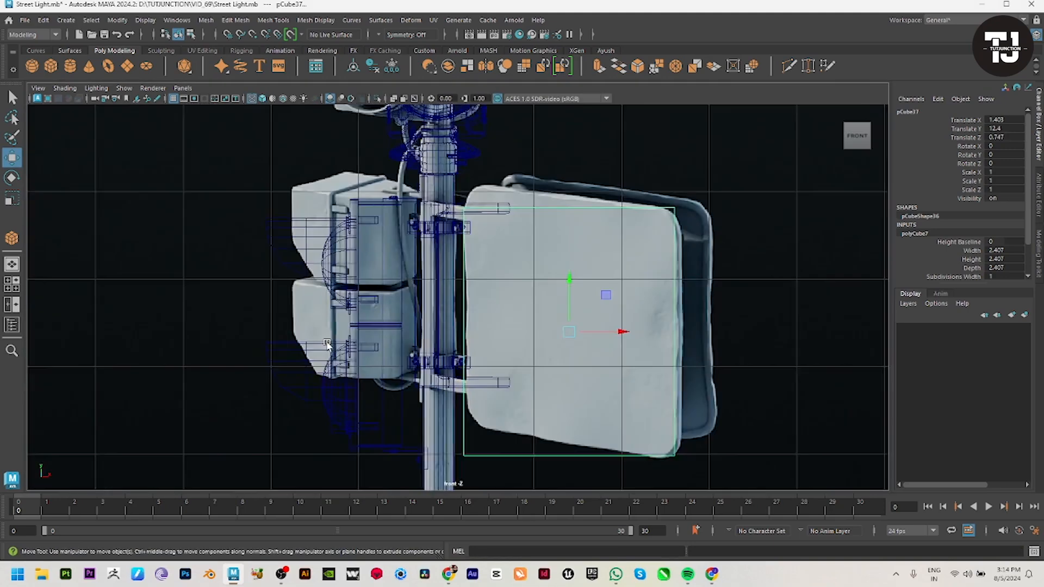
alt+middle_drag(536, 265, 531, 288)
drag(556, 314, 570, 279)
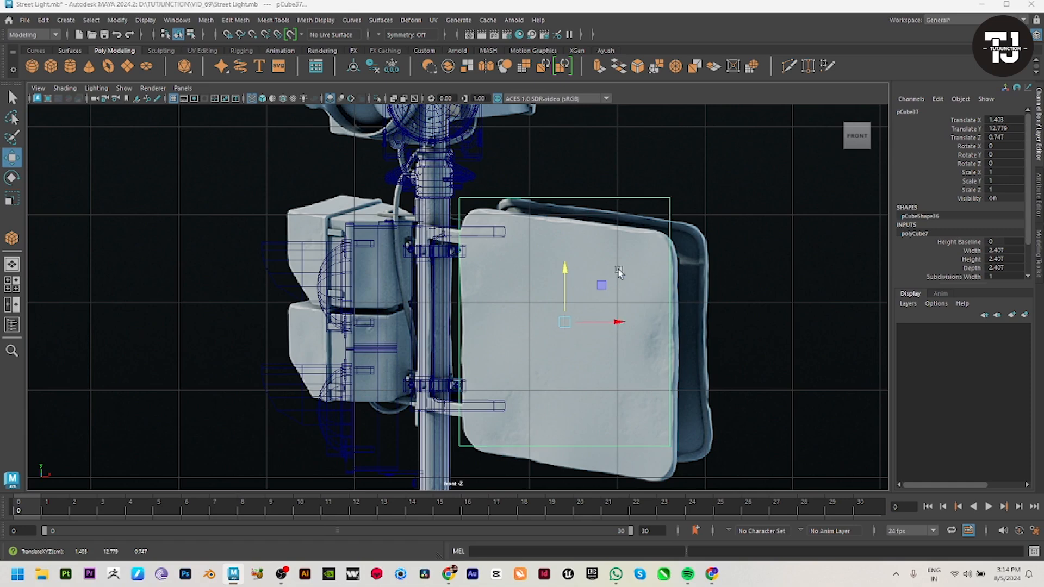
key(space)
key(space)
alt+drag(757, 179, 736, 307)
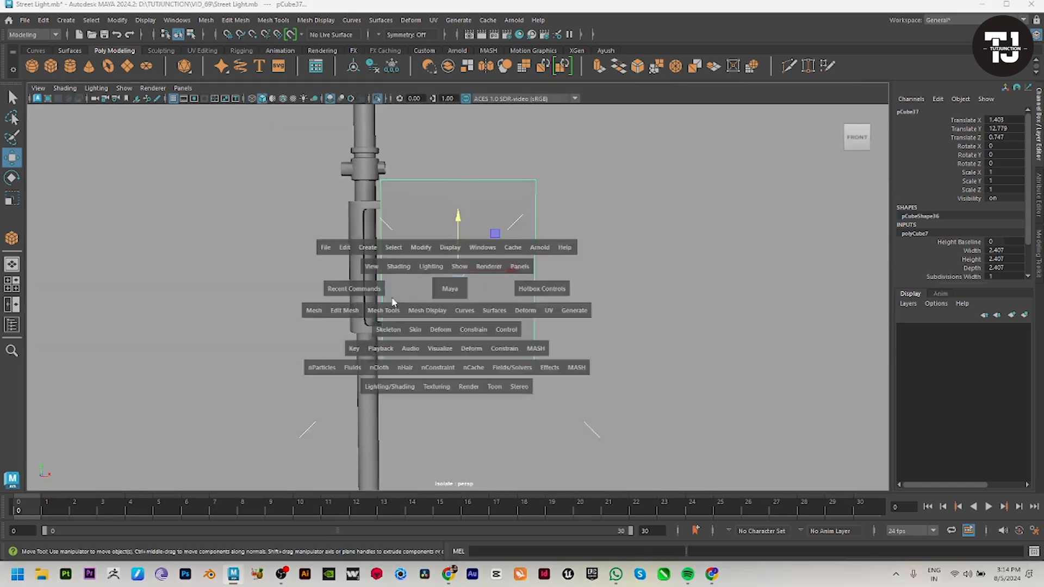
key(space)
key(space)
key(space)
key(space)
drag(507, 270, 515, 270)
mouse_move(622, 318)
alt+mouse_down()
mouse_move(554, 368)
mouse_move(475, 352)
mouse_move(639, 326)
alt+mouse_up()
Step: Bevel the four short corner edges of the sign panel with a fraction of 0.5
right_drag(534, 211, 534, 173)
alt+drag(625, 188, 535, 231)
click(558, 218)
alt+drag(481, 256, 603, 278)
shift+click(368, 231)
alt+drag(368, 231, 405, 306)
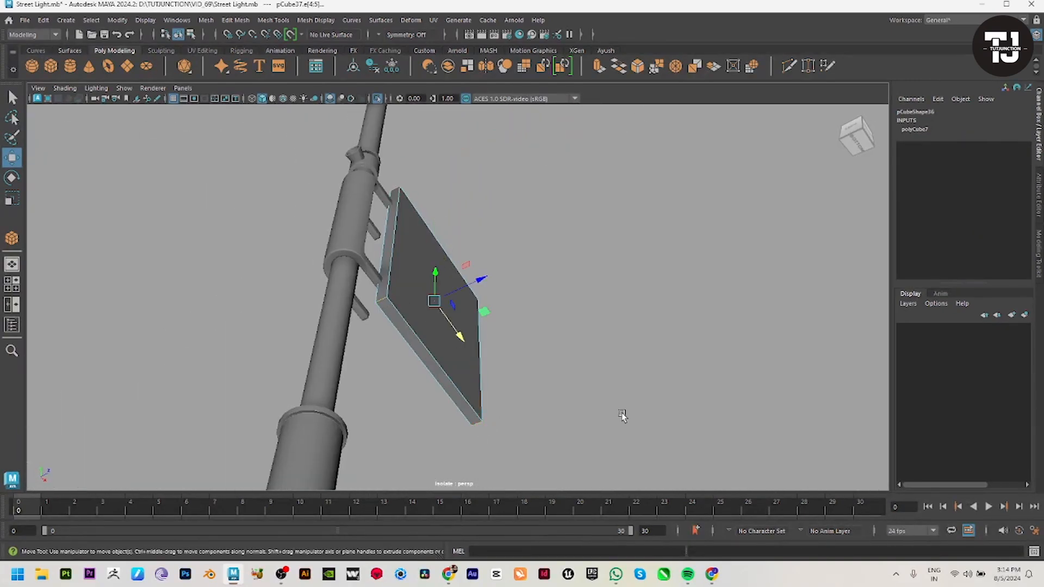
alt+drag(559, 427, 524, 442)
shift+right_drag(645, 270, 585, 298)
Step: Set the sign panel's corner bevel to 5 segments, keeping the fraction at 0.5
key(space)
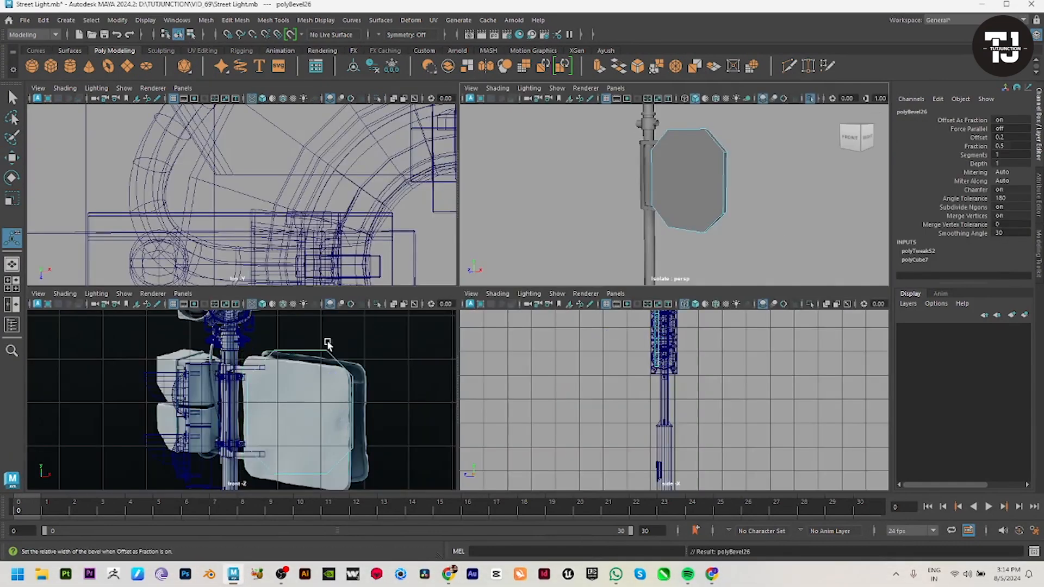
key(space)
drag(620, 328, 626, 329)
key(ctrl+z)
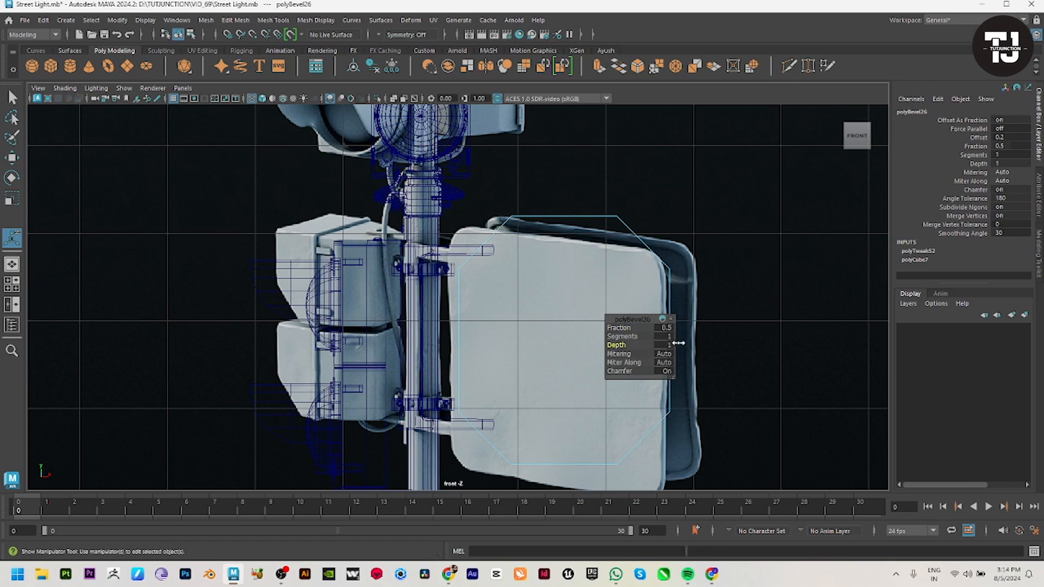
drag(632, 335, 650, 337)
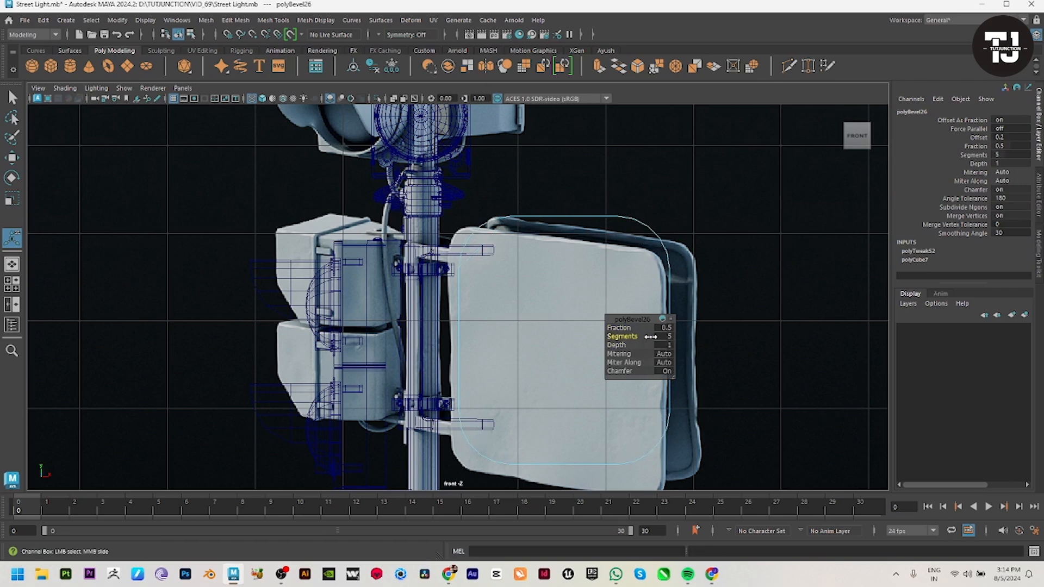
Step: Scale the sign panel's top rounded-corner vertices vertically to make the upper corners slightly flatter
key(w)
key(space)
key(space)
alt+drag(689, 262, 663, 260)
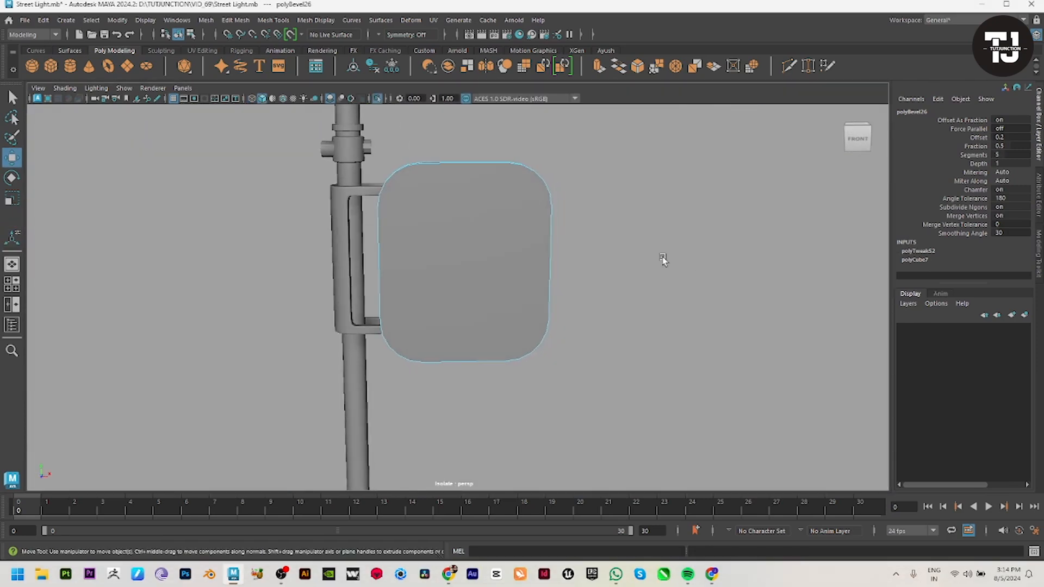
key(r)
drag(554, 226, 358, 144)
click(465, 142)
key(ctrl+z)
drag(464, 131, 464, 148)
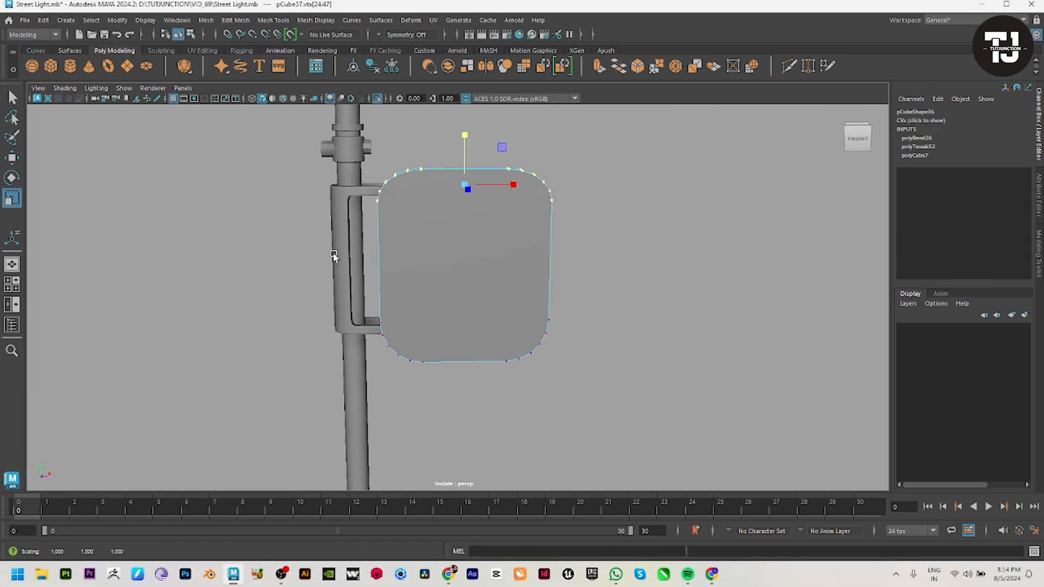
Step: Scale the sign panel's bottom rounded-corner vertices vertically to flatten the lower corners in the same way
key(space)
key(space)
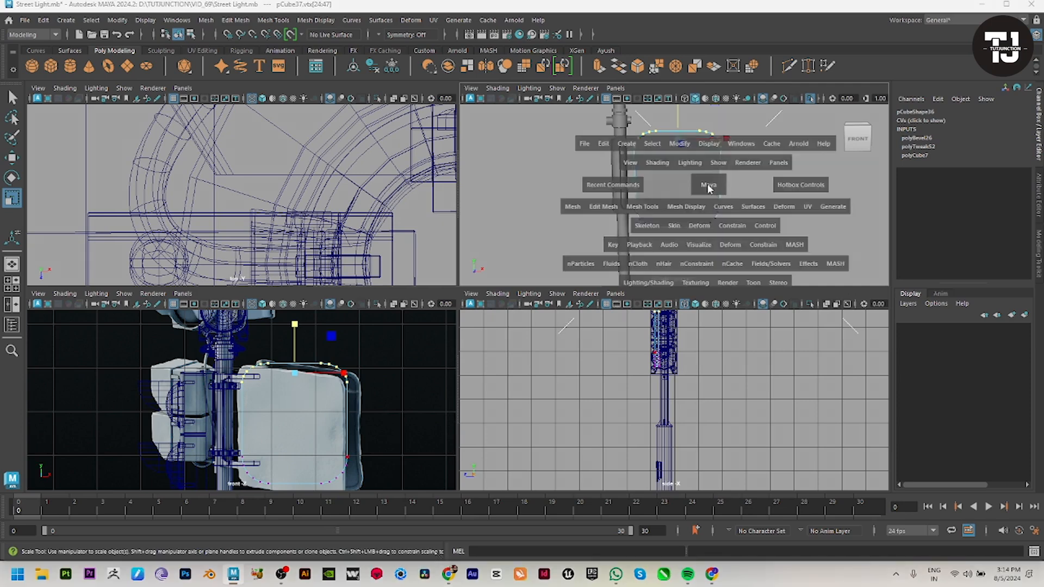
drag(470, 299, 471, 302)
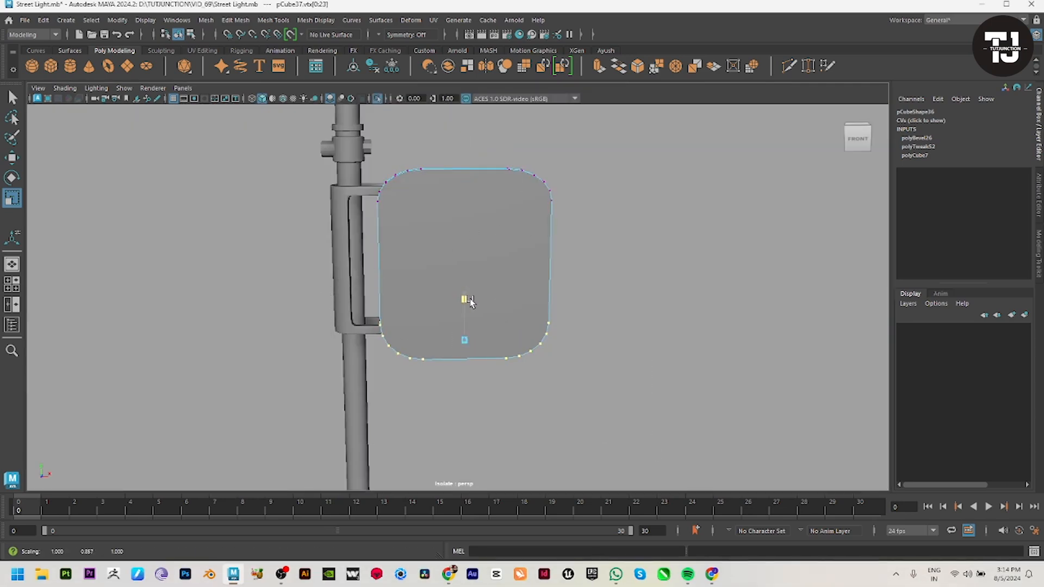
Step: Move the sign panel's bottom vertices down to lengthen it toward the lower edge of the reference sign
key(w)
key(space)
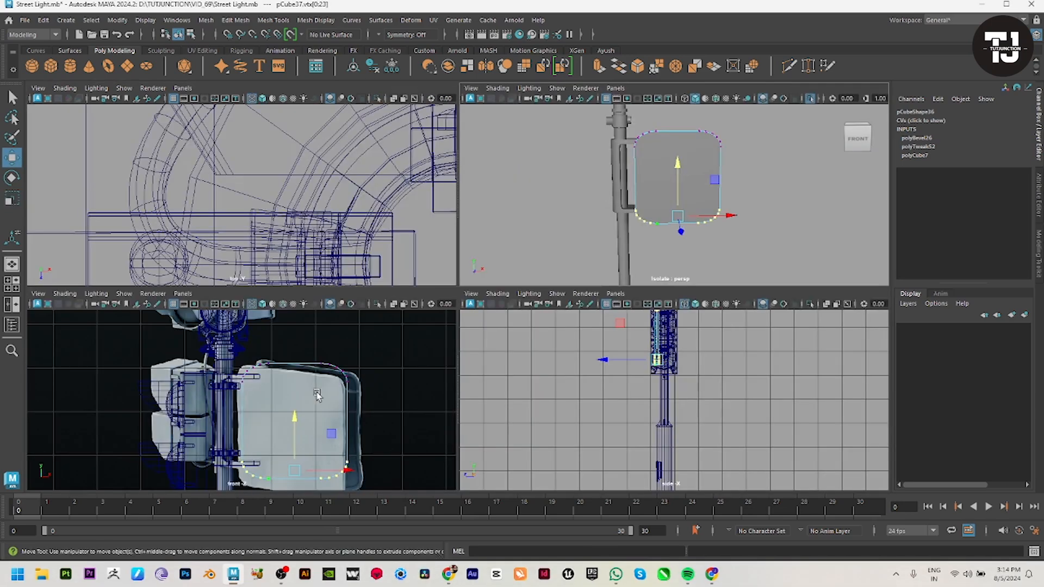
key(space)
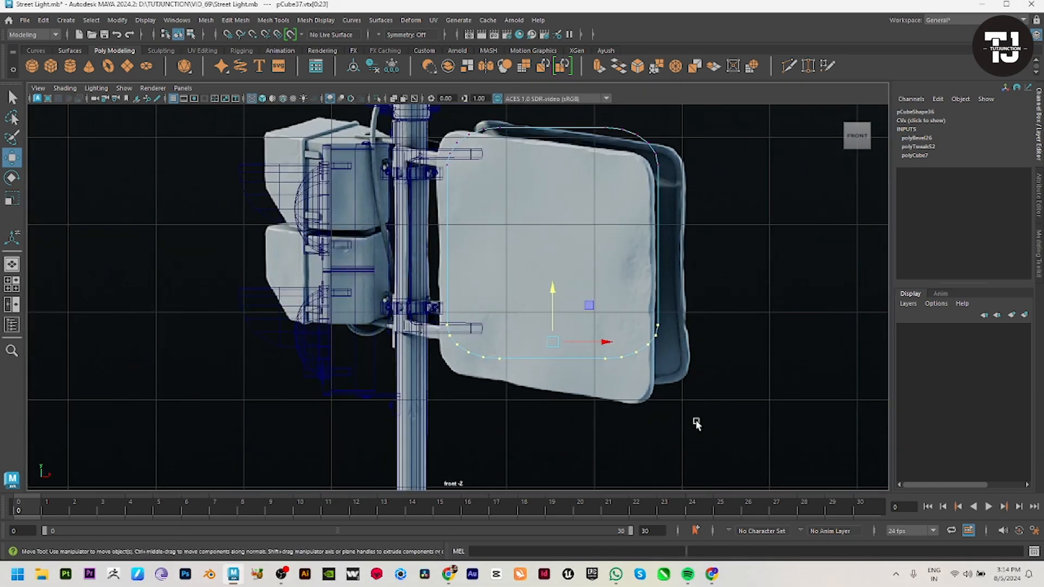
drag(554, 289, 556, 293)
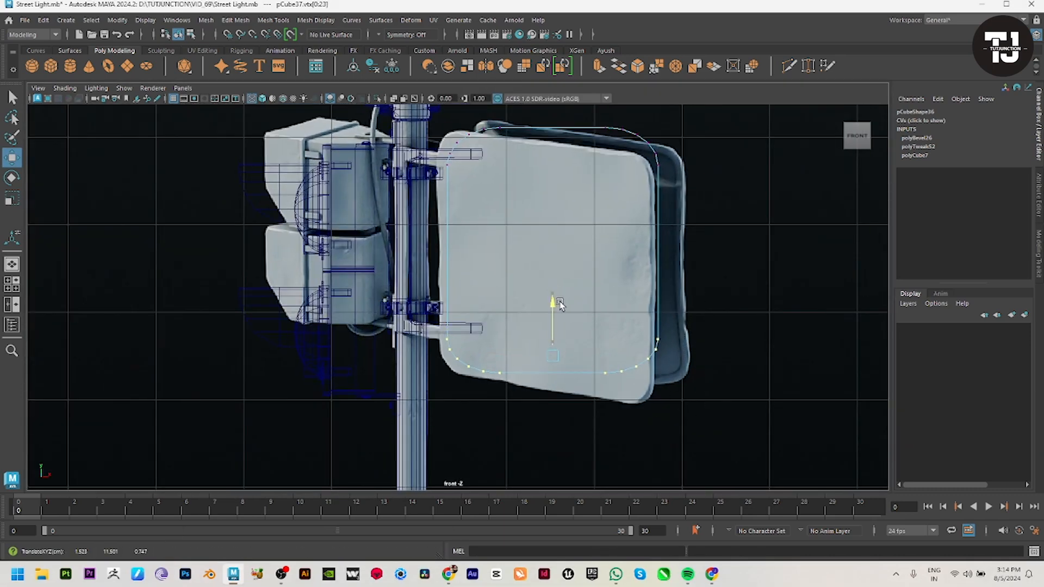
Step: Raise the sign panel's top vertices slightly to meet the upper edge of the reference sign
key(space)
key(space)
alt+right_drag(803, 247, 694, 266)
alt+drag(694, 267, 493, 268)
drag(354, 163, 630, 251)
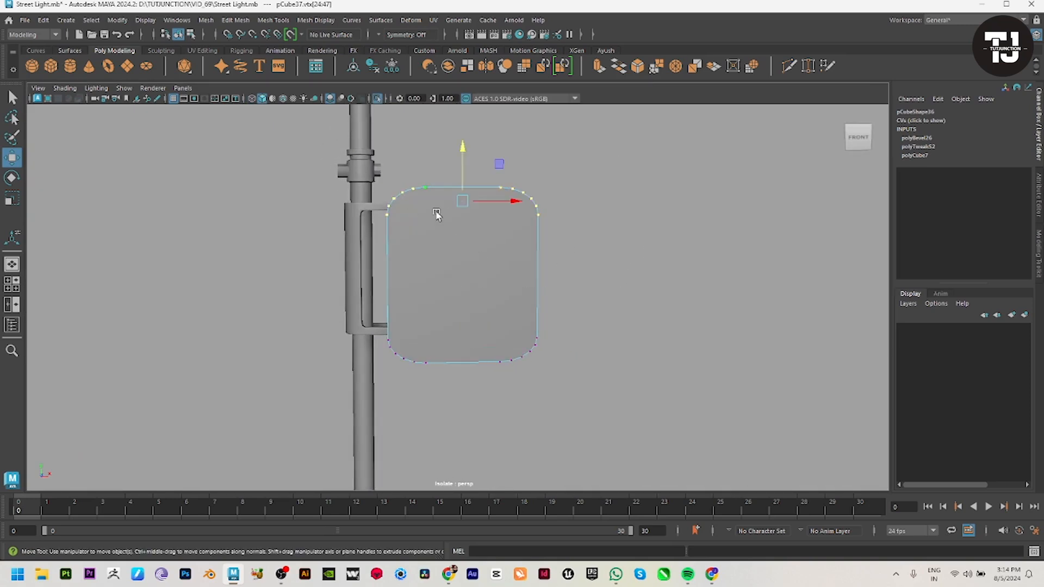
key(space)
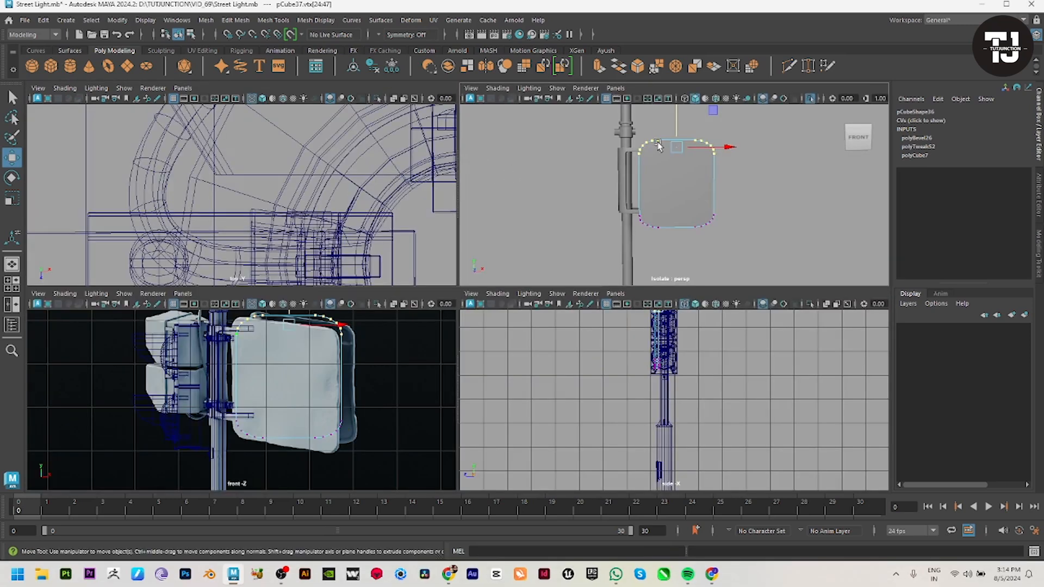
key(space)
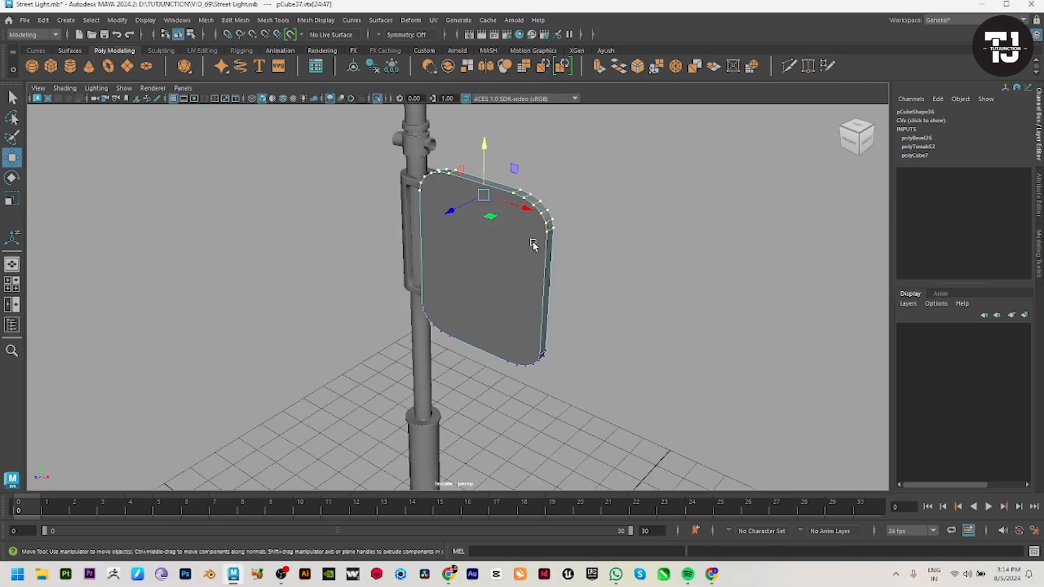
Step: Duplicate the whole sign panel and move the copy along Z to the opposite side of the bracket arms
click(627, 157)
alt+drag(628, 153, 563, 268)
click(498, 270)
key(space)
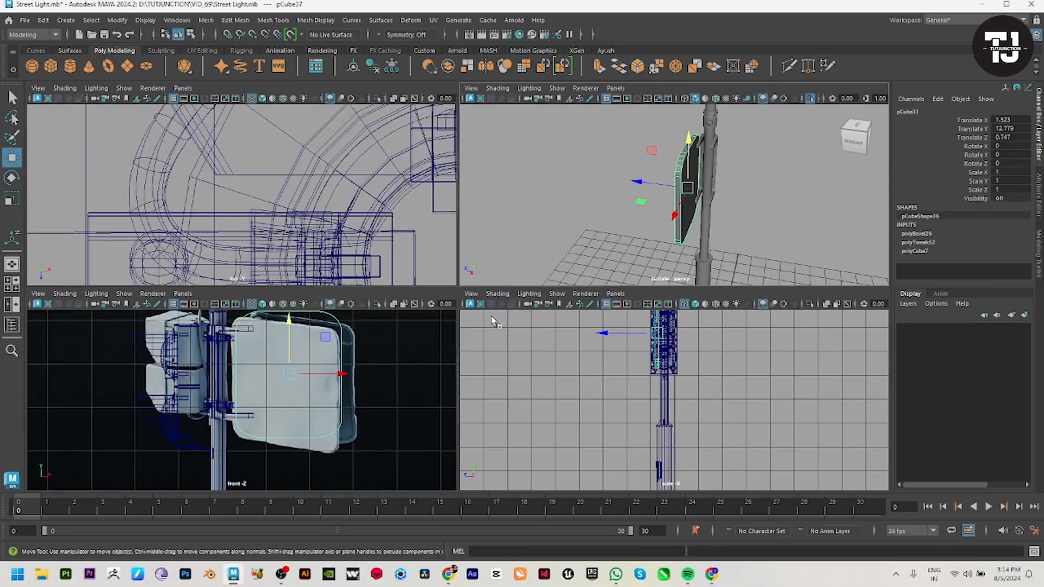
key(space)
alt+drag(641, 284, 507, 326)
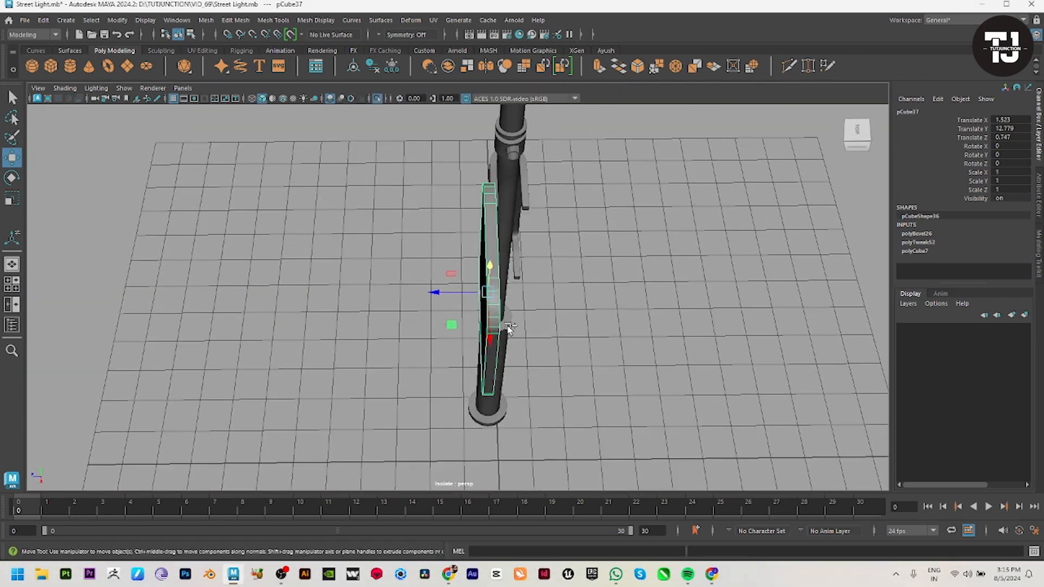
key(ctrl+shift+d)
drag(435, 293, 478, 288)
click(684, 282)
Step: Turn off the isolated view so the whole traffic light is displayed around the two sign panels
alt+drag(684, 282, 514, 315)
click(549, 280)
click(601, 297)
click(378, 99)
alt+right_drag(514, 315, 557, 364)
alt+middle_drag(489, 269, 497, 309)
alt+right_drag(506, 326, 617, 459)
alt+middle_drag(525, 261, 531, 315)
click(497, 269)
key(1)
click(552, 382)
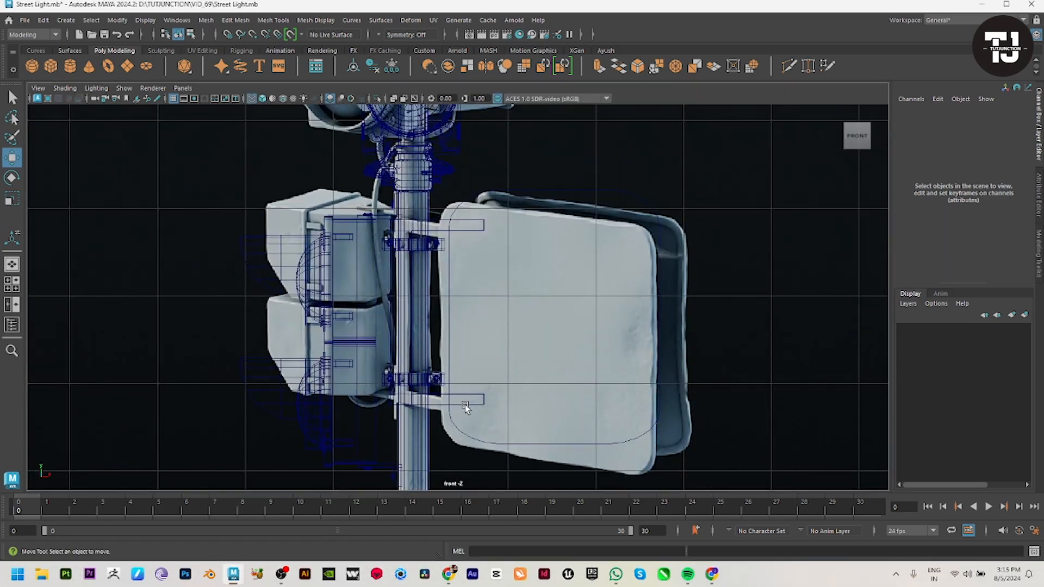
Step: Draw a small polygon cylinder in the front view on the sign bracket's vertical plate, level with the upper clamp
key(space)
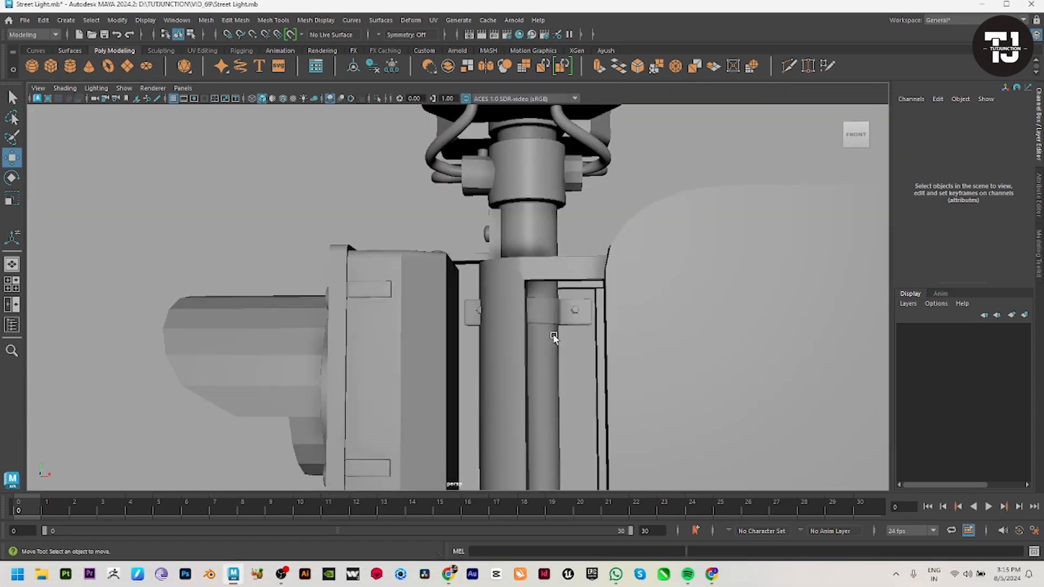
alt+middle_drag(554, 338, 518, 243)
alt+drag(518, 243, 592, 254)
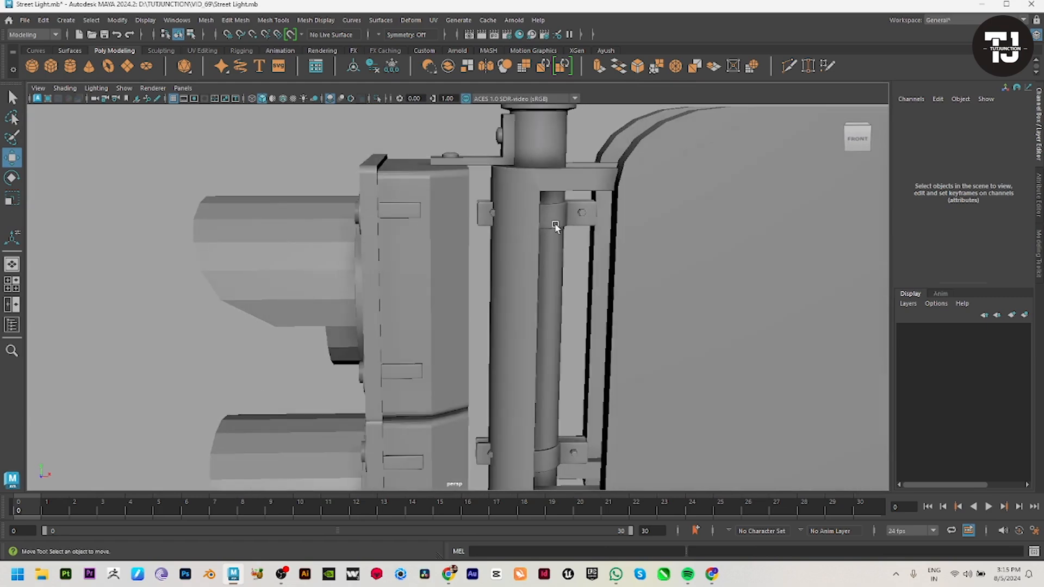
click(583, 215)
alt+drag(583, 215, 602, 248)
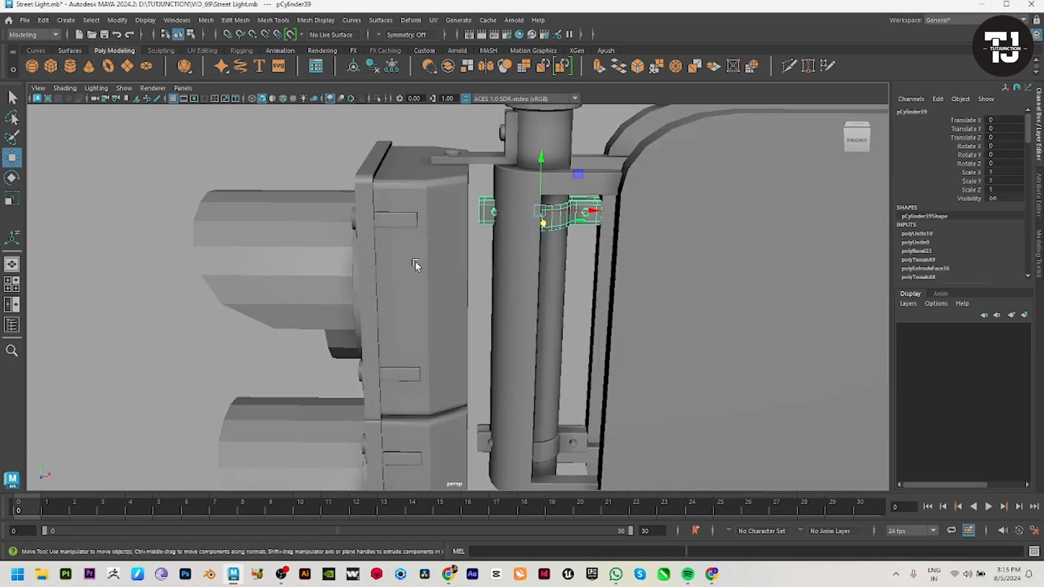
click(70, 66)
key(space)
key(space)
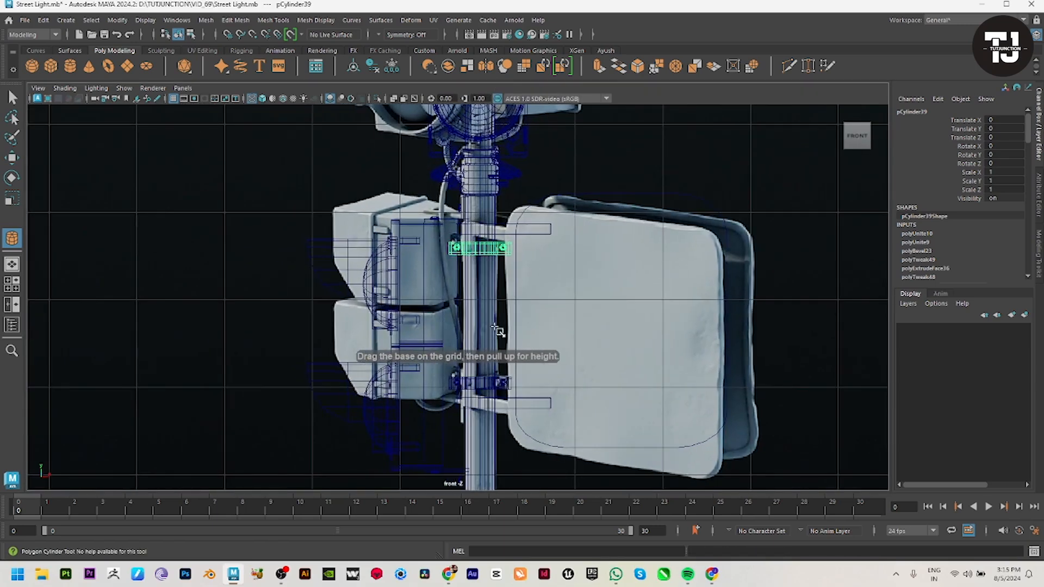
click(485, 257)
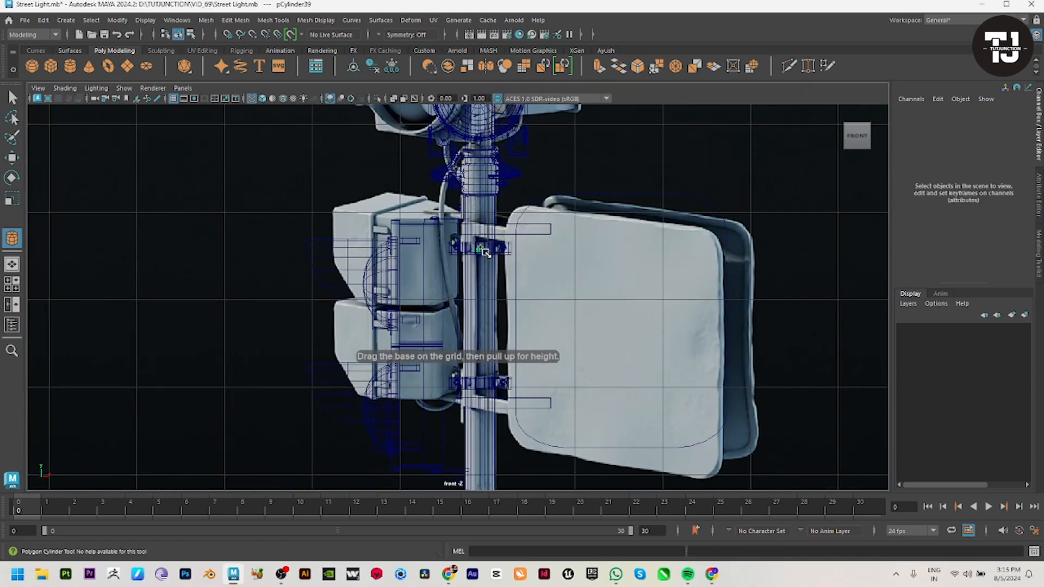
drag(485, 253, 491, 250)
Step: Set the new cylinder's Subdivisions Axis to 6 to make a hexagonal bolt head
key(space)
key(space)
alt+drag(674, 194, 529, 256)
key(f)
alt+drag(435, 278, 830, 262)
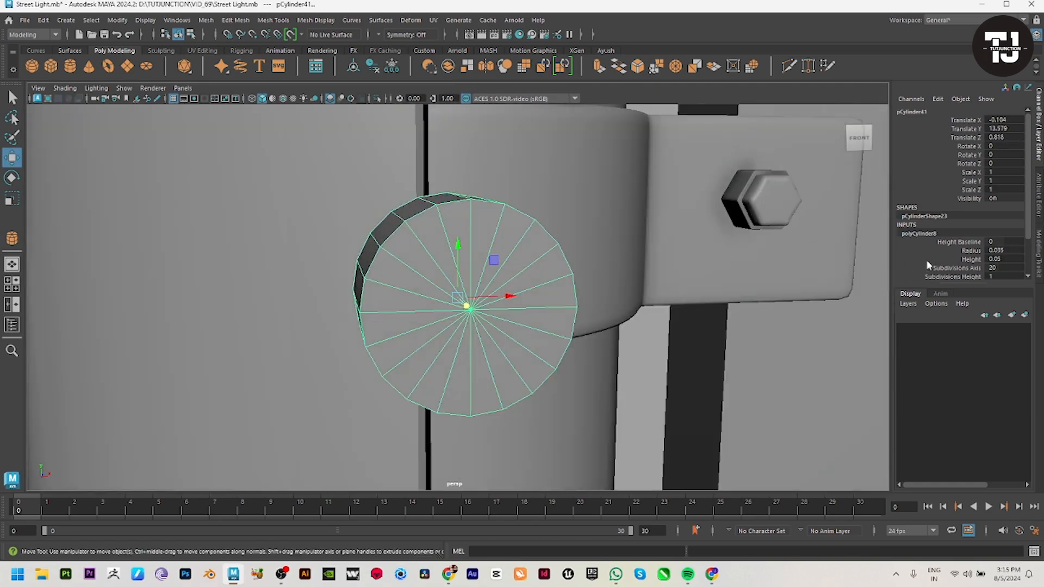
text(6)
scroll(1005, 268, down, 1)
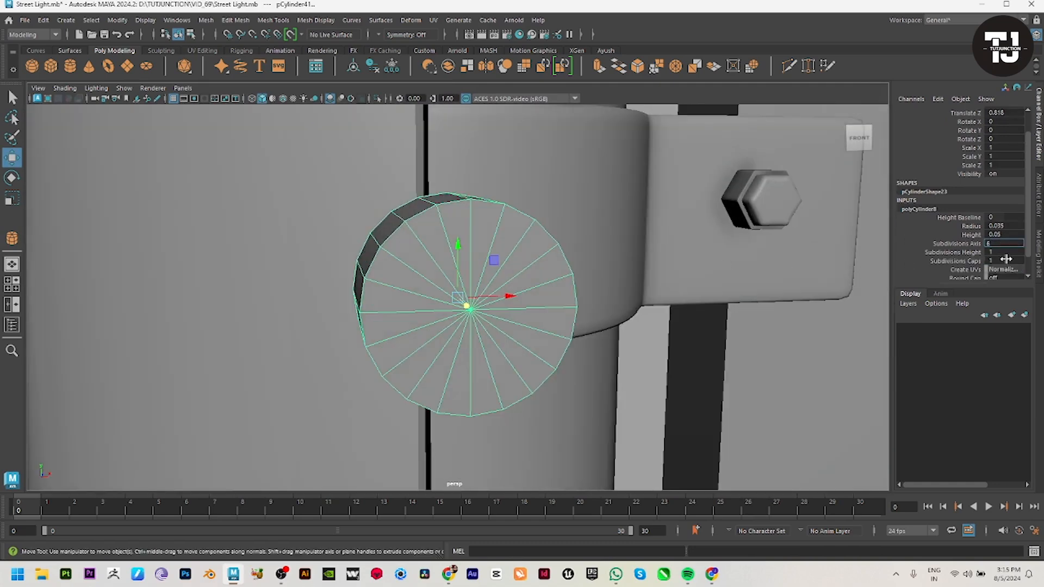
click(1006, 260)
key(Return)
Step: Move the hexagonal bolt head to Translate X -0.15 and seat it against the bracket's vertical plate
alt+right_drag(656, 340, 337, 293)
alt+drag(337, 294, 461, 334)
alt+drag(582, 345, 452, 339)
drag(408, 307, 542, 308)
mouse_move(507, 273)
mouse_down()
mouse_move(496, 273)
mouse_move(501, 259)
mouse_up()
alt+right_drag(501, 259, 357, 284)
alt+middle_drag(508, 359, 506, 252)
alt+drag(506, 251, 486, 257)
alt+right_drag(486, 258, 358, 272)
alt+middle_drag(440, 299, 433, 224)
alt+right_drag(433, 224, 340, 231)
alt+drag(340, 231, 365, 231)
Step: Bevel the outer edges of the hexagonal bolt head with a fraction of about 0.07 and 1 segment
right_drag(845, 209, 847, 169)
drag(503, 249, 404, 150)
shift+right_drag(477, 176, 545, 178)
alt+right_drag(497, 221, 513, 305)
alt+middle_drag(492, 250, 464, 460)
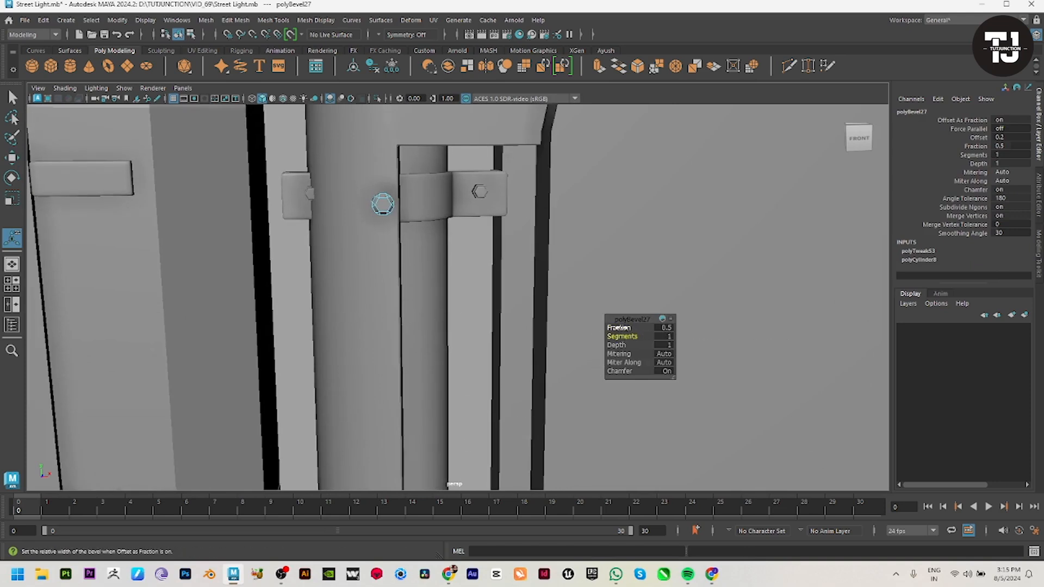
key(w)
alt+drag(356, 261, 364, 223)
alt+right_drag(402, 259, 363, 220)
alt+middle_drag(363, 220, 368, 170)
right_drag(403, 172, 400, 204)
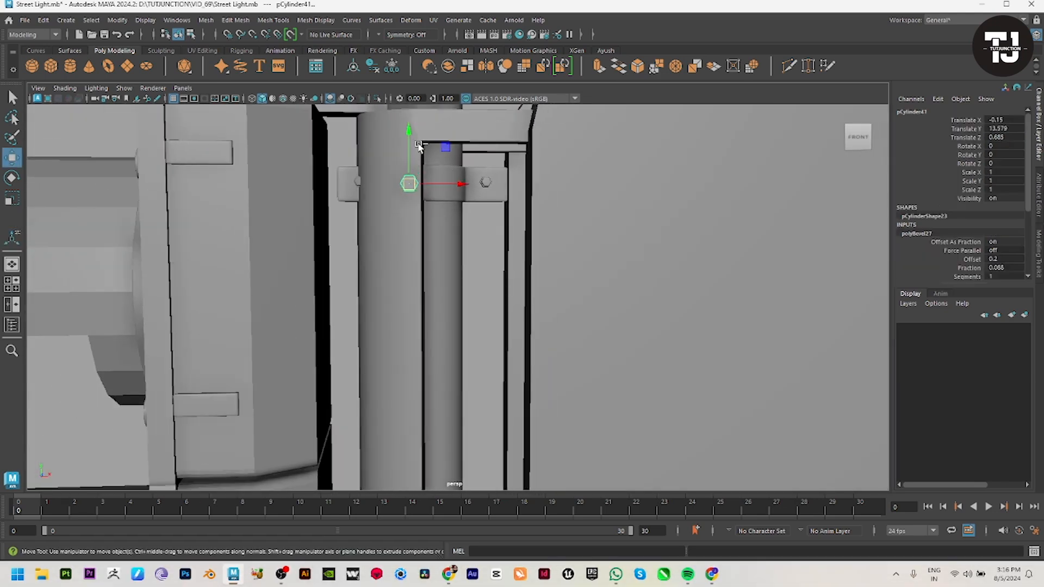
Step: Duplicate the bolt head and lower the copy to Translate Y 12.07, level with the lower clamp
key(ctrl+d)
drag(418, 147, 430, 383)
alt+middle_drag(429, 383, 432, 150)
drag(418, 123, 433, 287)
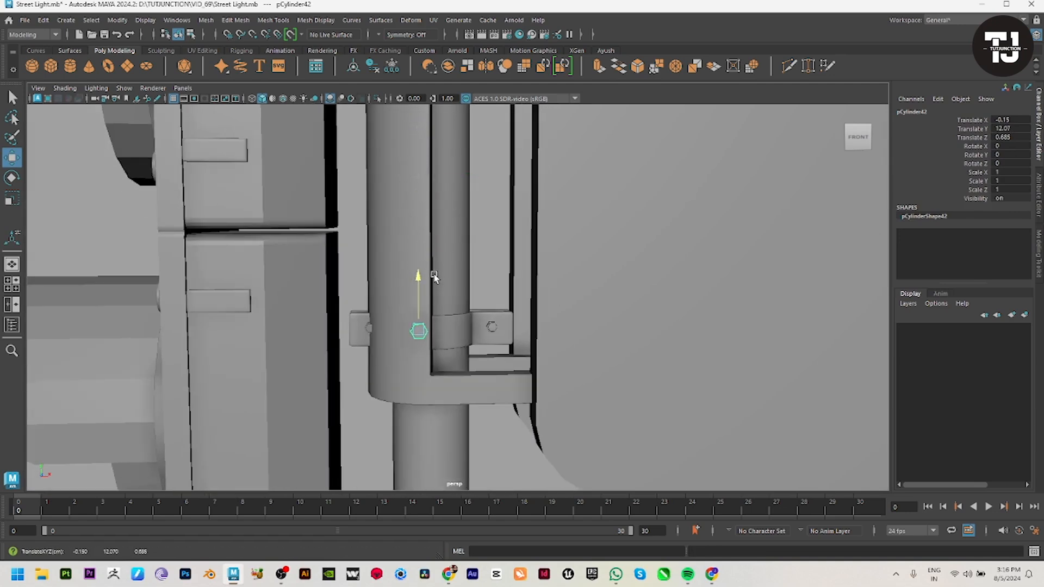
alt+right_drag(590, 317, 552, 321)
alt+drag(551, 321, 477, 321)
alt+right_drag(477, 321, 348, 326)
click(196, 328)
alt+right_drag(430, 348, 372, 364)
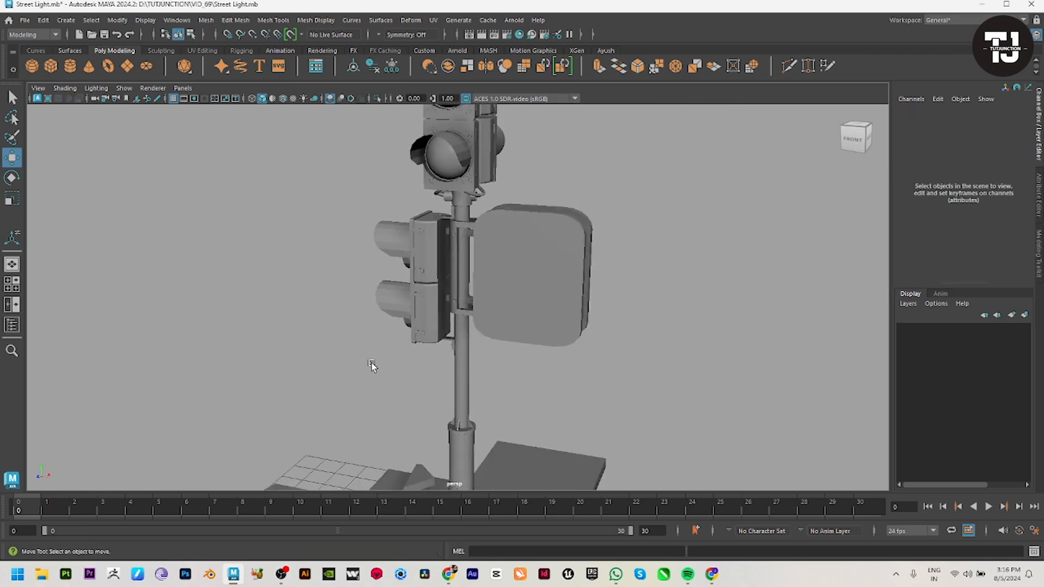
Step: Push both bolt heads into the bracket plate by moving them together to Translate Z 0.669
alt+drag(372, 365, 513, 353)
alt+right_drag(513, 353, 866, 368)
alt+drag(864, 366, 636, 348)
alt+middle_drag(431, 205, 487, 400)
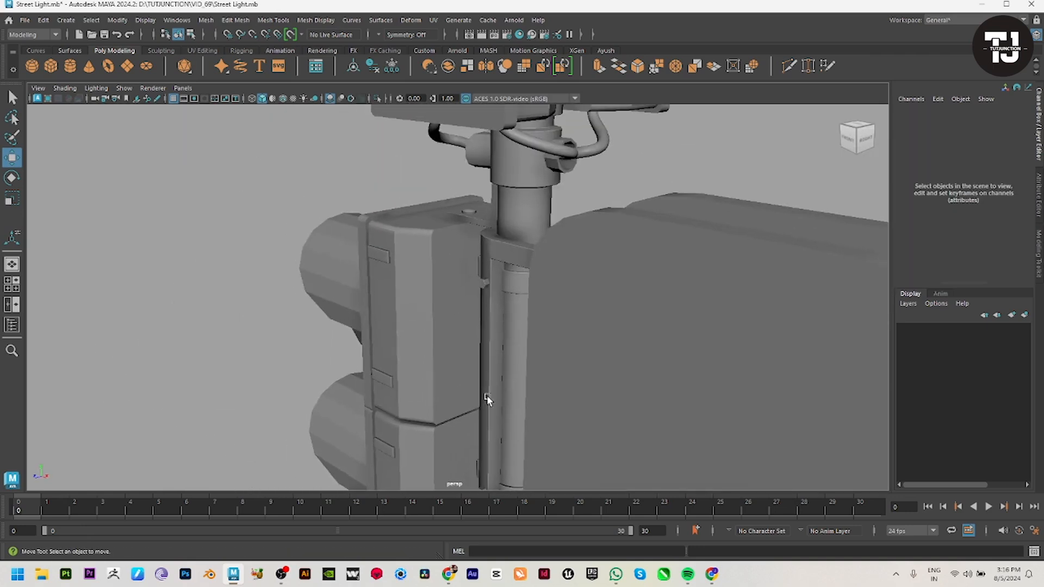
alt+drag(493, 298, 476, 302)
click(479, 289)
alt+middle_drag(507, 415, 504, 315)
shift+click(475, 389)
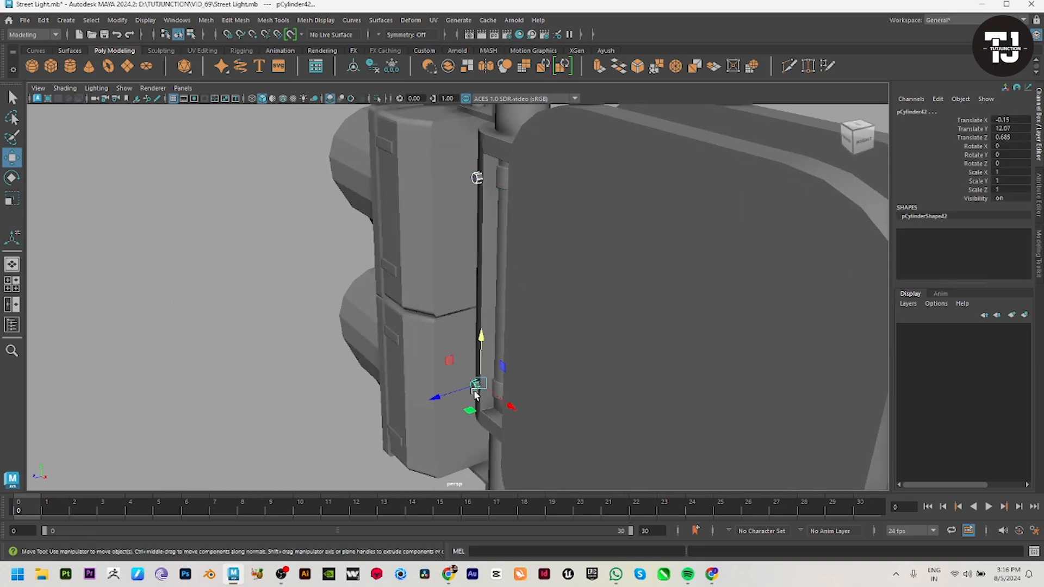
drag(429, 398, 436, 400)
click(624, 388)
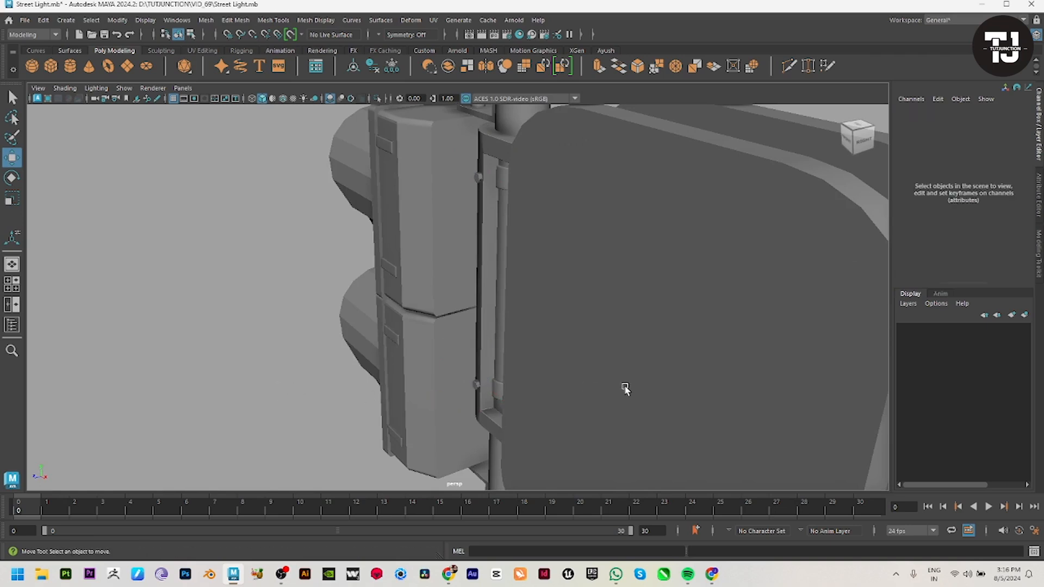
Step: Duplicate both bolt heads and move the copies to Translate Z 0.217 on the opposite side of the bracket
alt+right_drag(624, 389, 443, 337)
alt+drag(443, 337, 523, 306)
alt+right_drag(524, 306, 446, 330)
alt+middle_drag(446, 329, 447, 264)
alt+drag(447, 263, 625, 353)
alt+right_drag(435, 392, 513, 449)
alt+drag(348, 250, 534, 248)
click(439, 249)
alt+drag(439, 249, 433, 274)
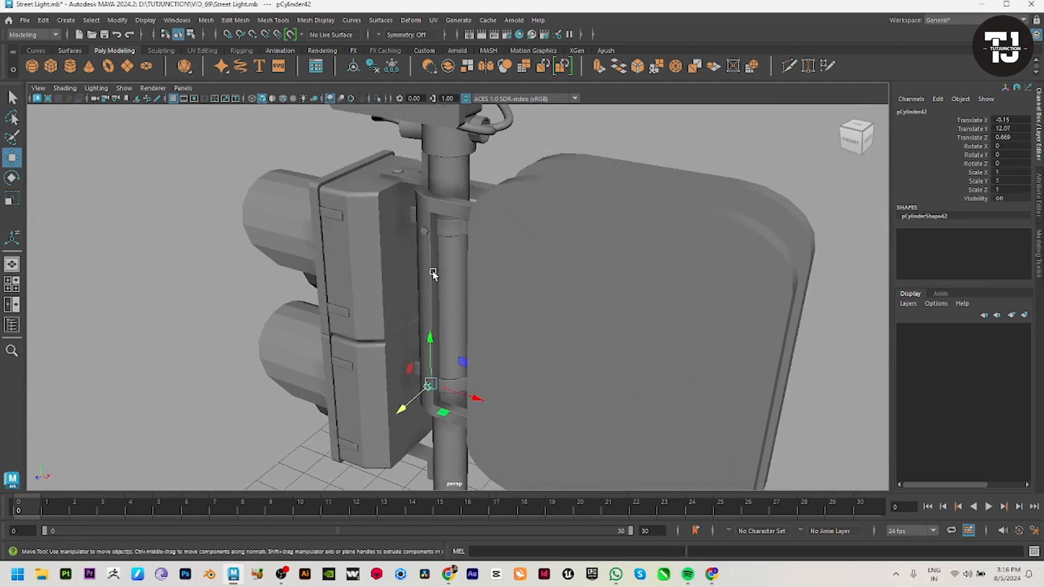
click(425, 234)
alt+drag(425, 235, 433, 308)
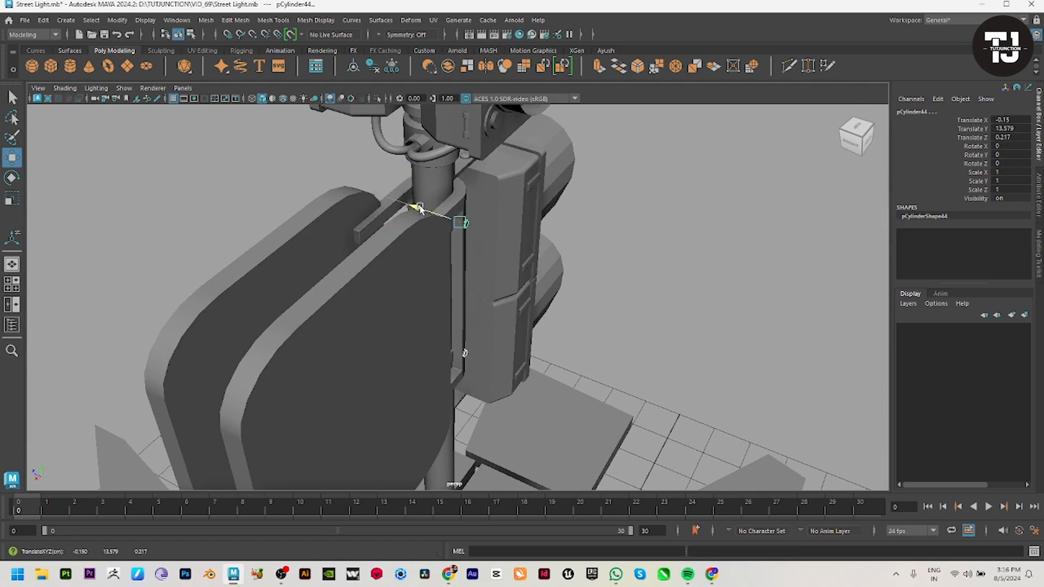
click(722, 331)
Step: Compare the finished sign, bracket and pole with the reference image in the front view
alt+drag(722, 331, 617, 329)
alt+drag(679, 359, 520, 352)
key(space)
key(space)
scroll(360, 378, down, 4)
alt+middle_drag(525, 422, 558, 399)
scroll(618, 344, down, 4)
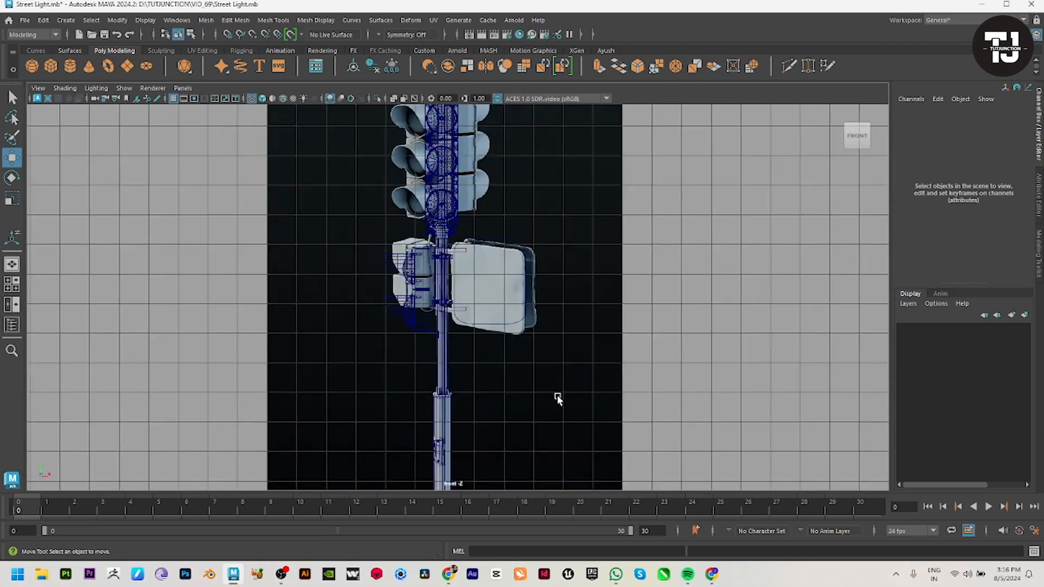
scroll(558, 399, down, 2)
alt+middle_drag(601, 314, 591, 373)
Step: Examine the complete traffic light model in the perspective view and switch to full screen
key(space)
key(space)
scroll(355, 413, down, 3)
key(space)
key(space)
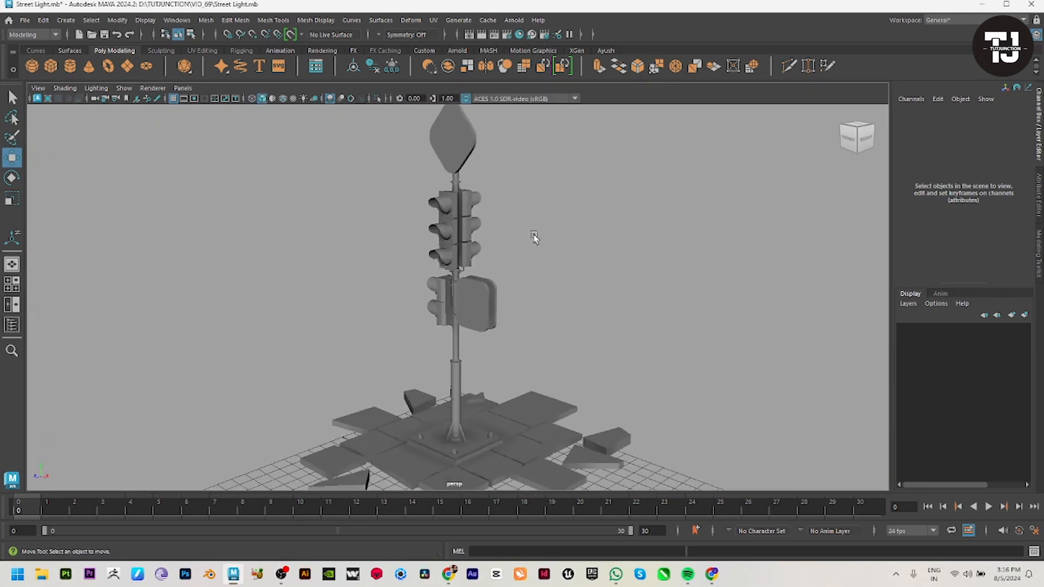
alt+drag(541, 258, 575, 319)
key(ctrl+space)
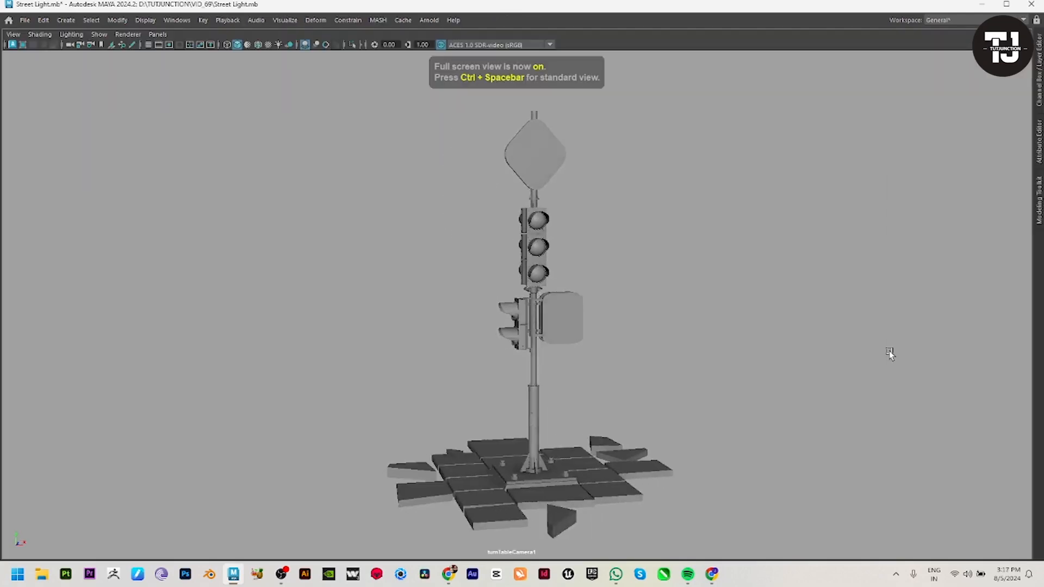